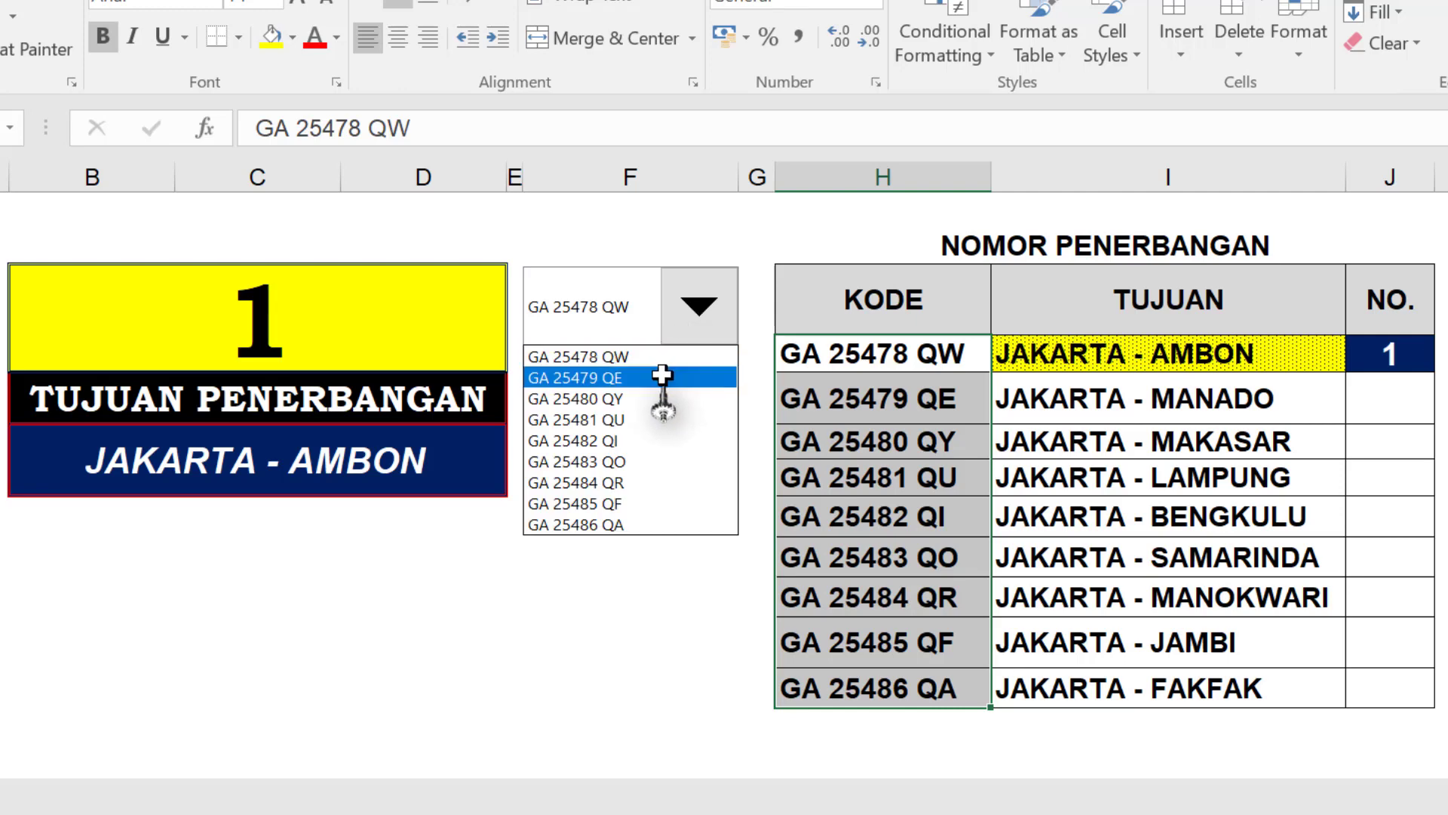
Pick flight GA 25479 QE from the combo box list
{"action": "left_click", "coordinate": [662, 376]}
{"action": "left_click", "coordinate": [700, 305]}
{"action": "left_click", "coordinate": [661, 380]}
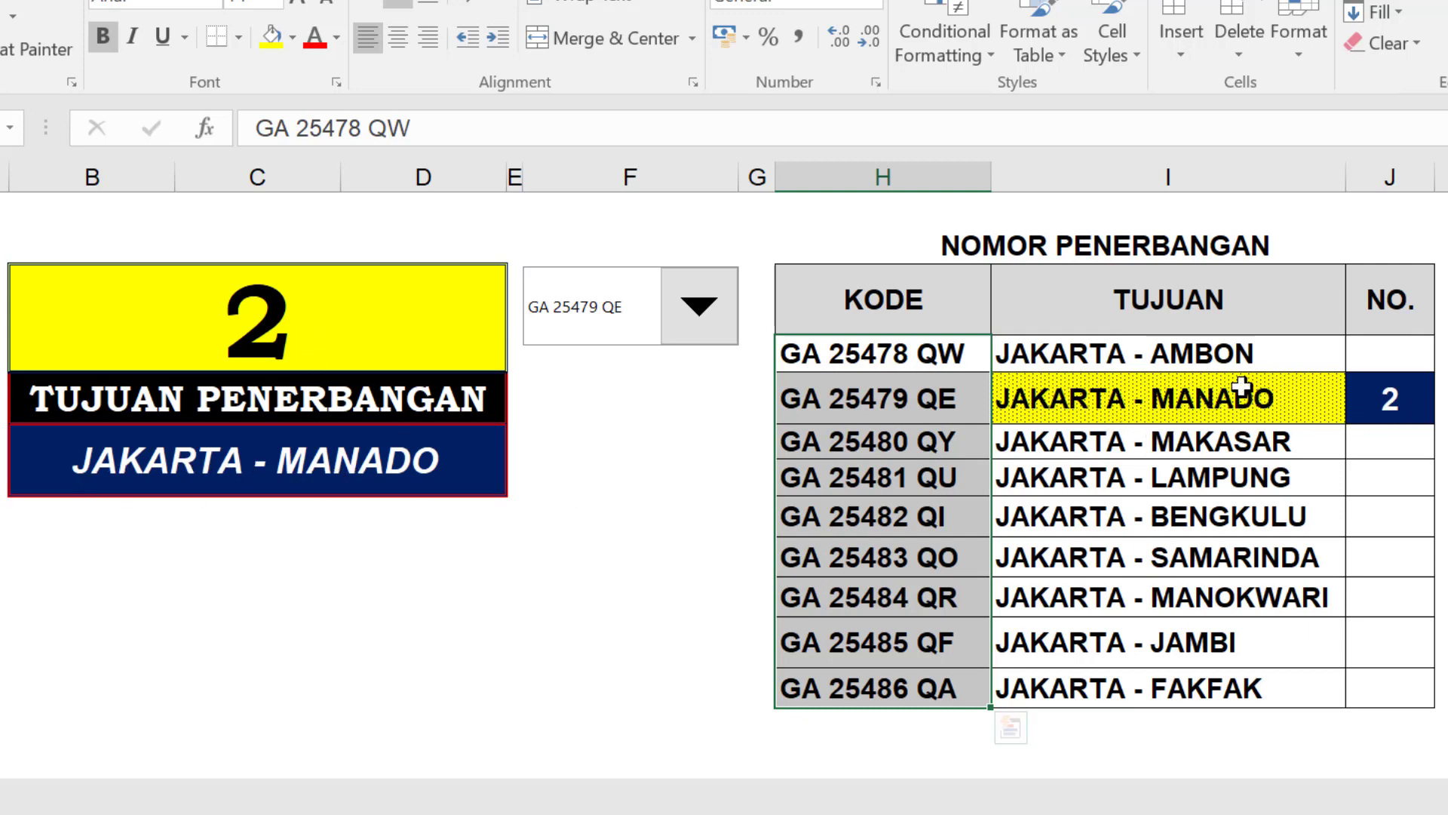
Pick GA 25483 QO, then GA 25486 QA, so the display shows 9 and JAKARTA - FAKFAK
{"action": "left_click", "coordinate": [682, 336]}
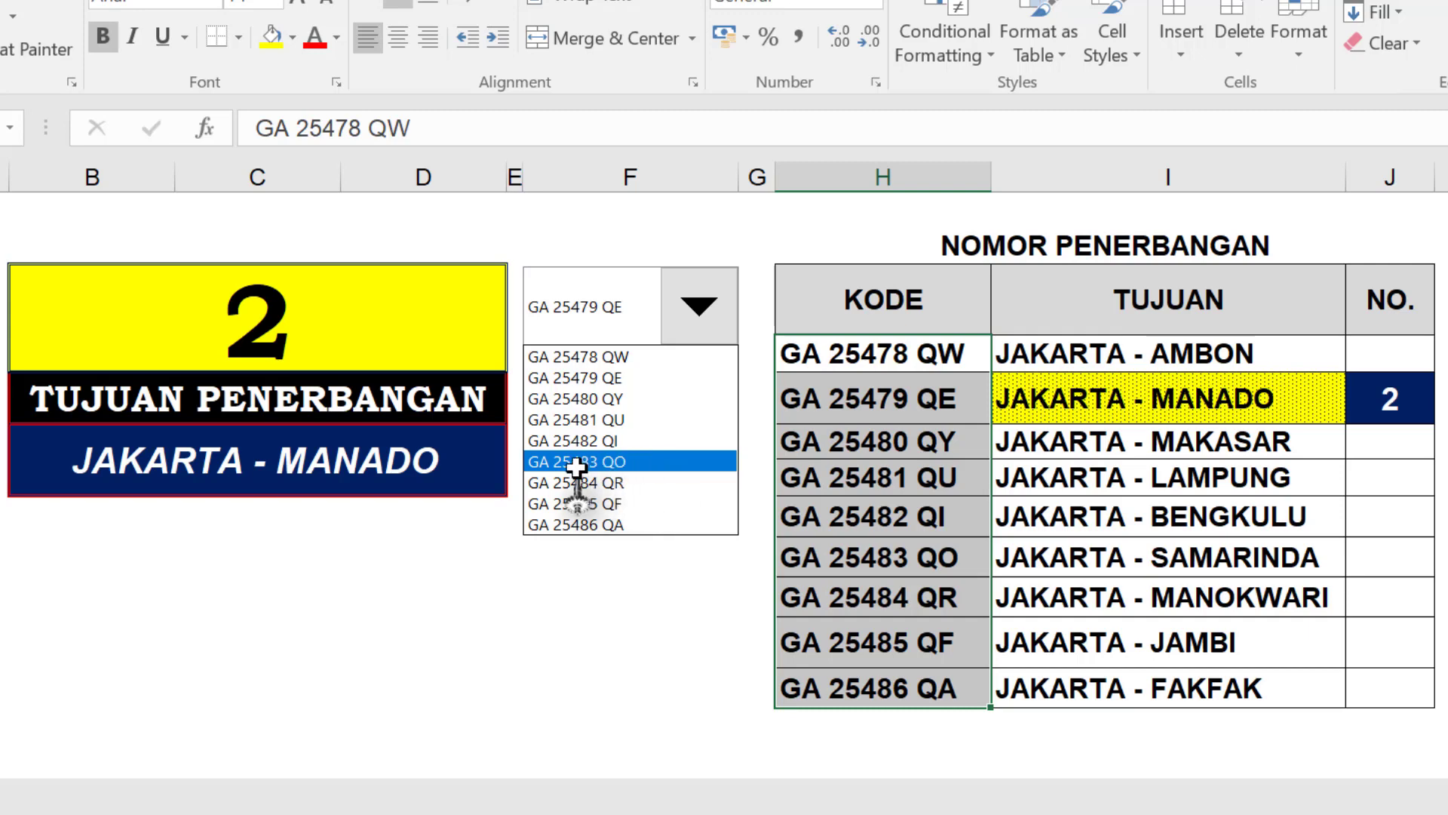
{"action": "left_click", "coordinate": [664, 461]}
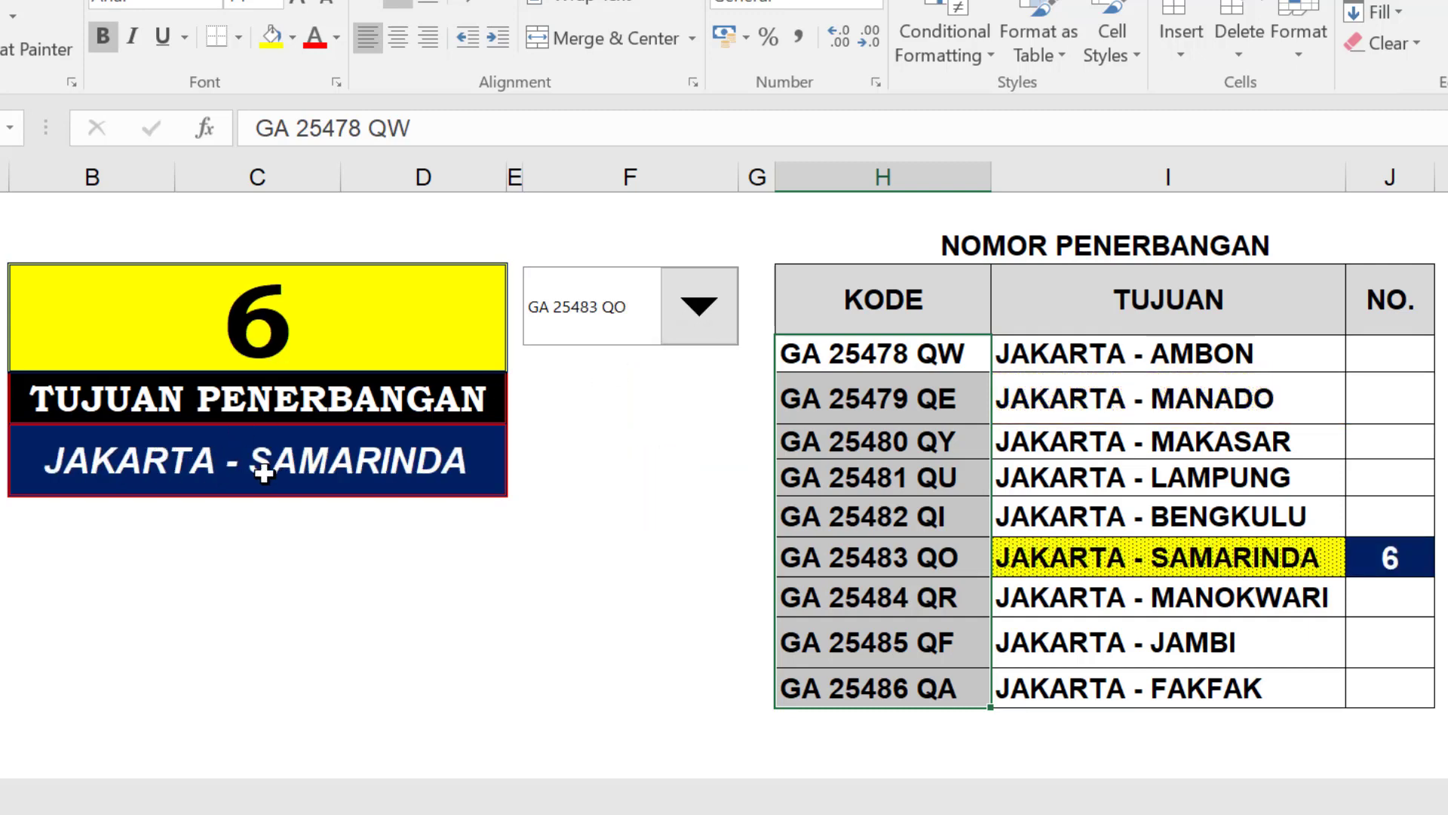
{"action": "left_click", "coordinate": [696, 308]}
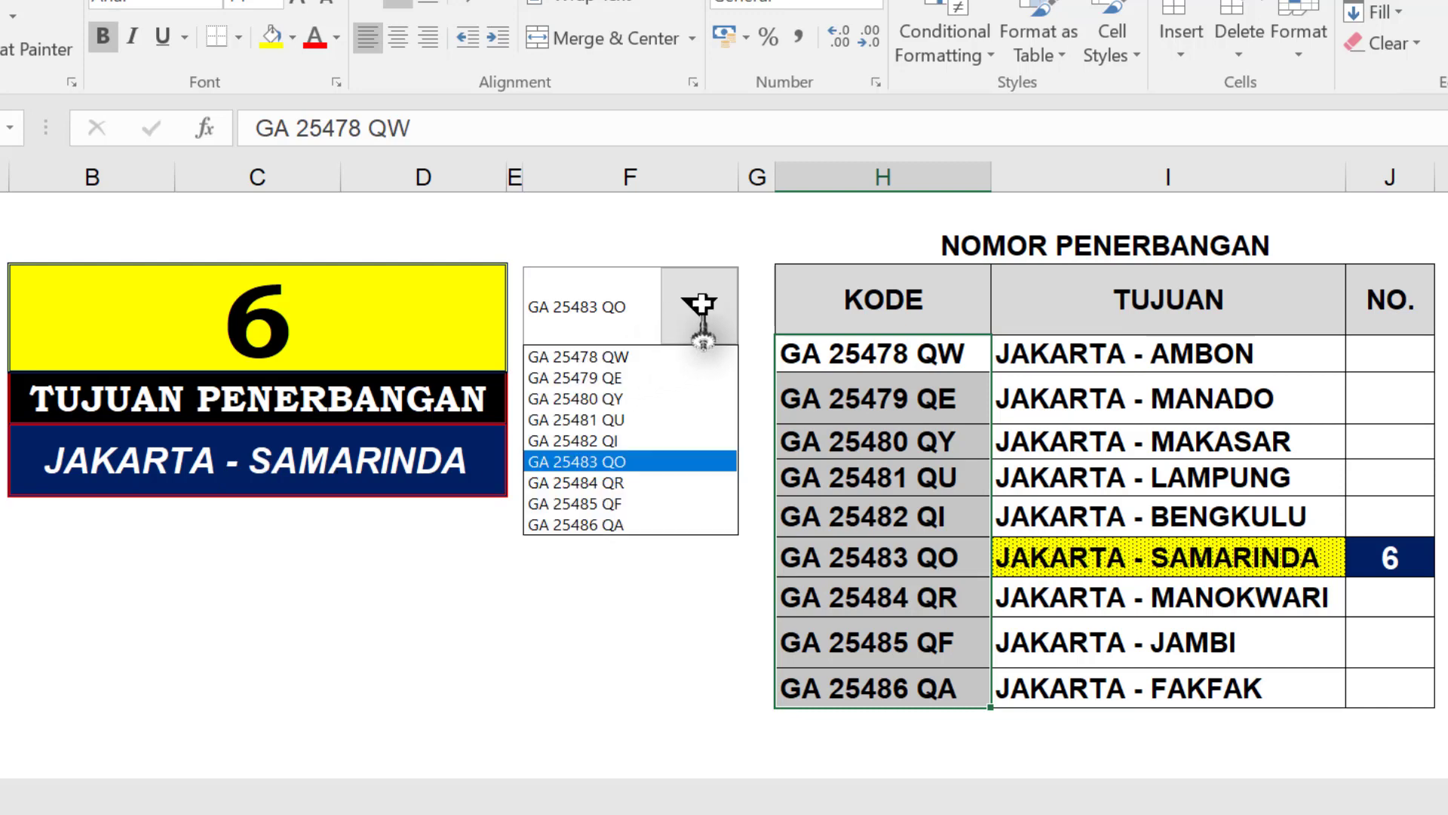
{"action": "left_click", "coordinate": [649, 523]}
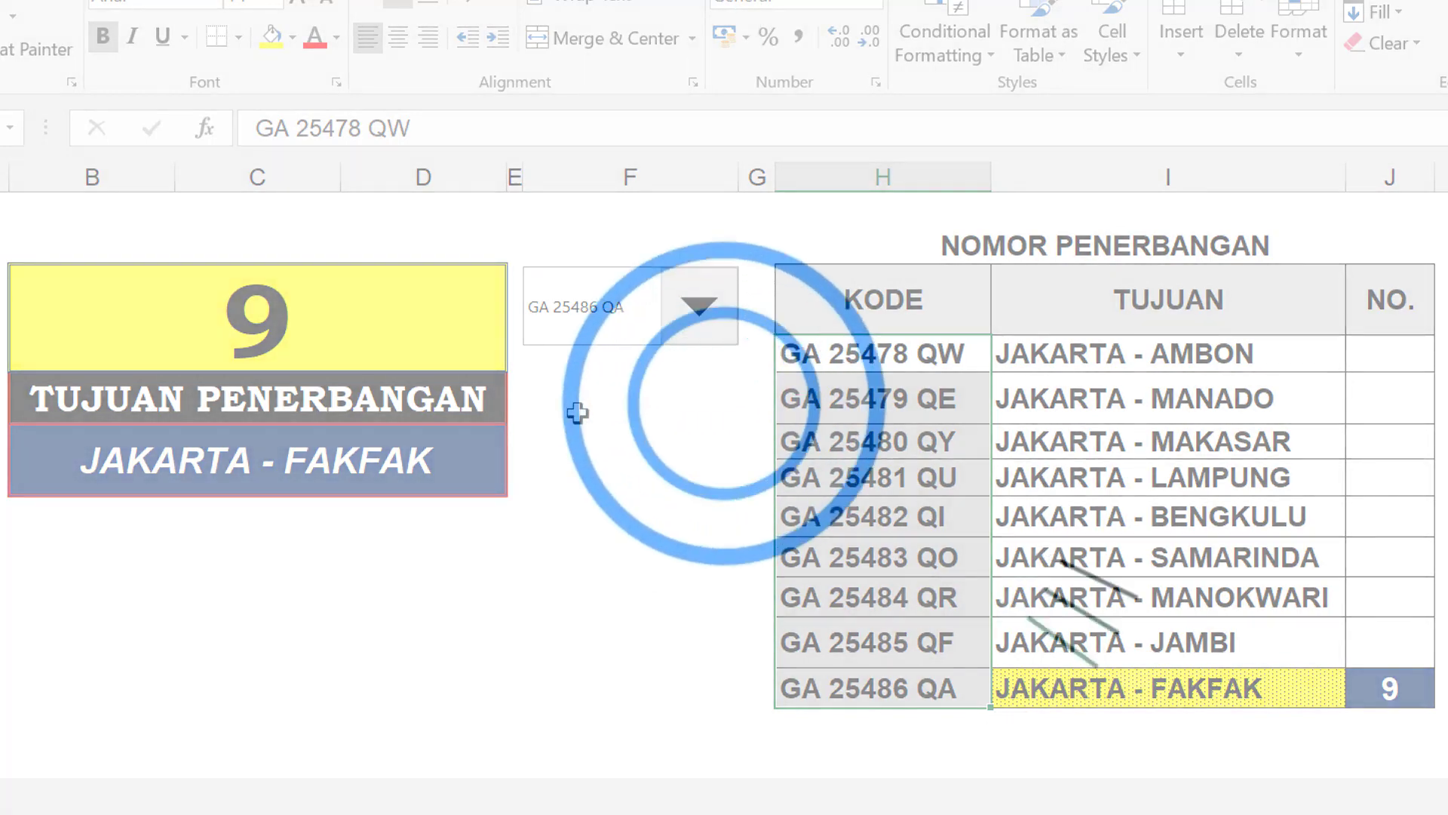
{"action": "left_click", "coordinate": [577, 413]}
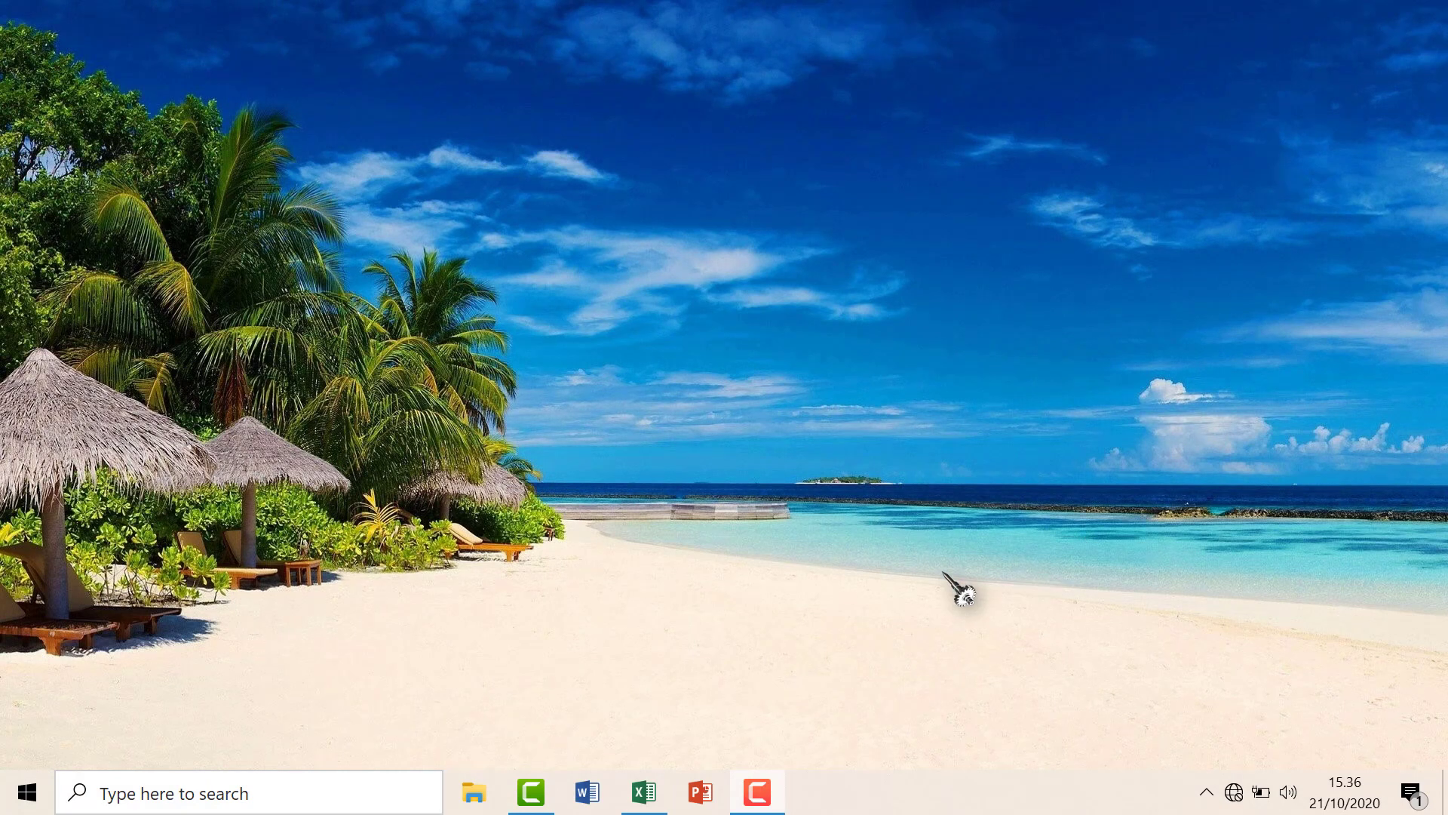
Restore the COMBO BOX FORM CONTROL EXCEL workbook from the Excel taskbar icon
{"action": "left_click", "coordinate": [645, 801]}
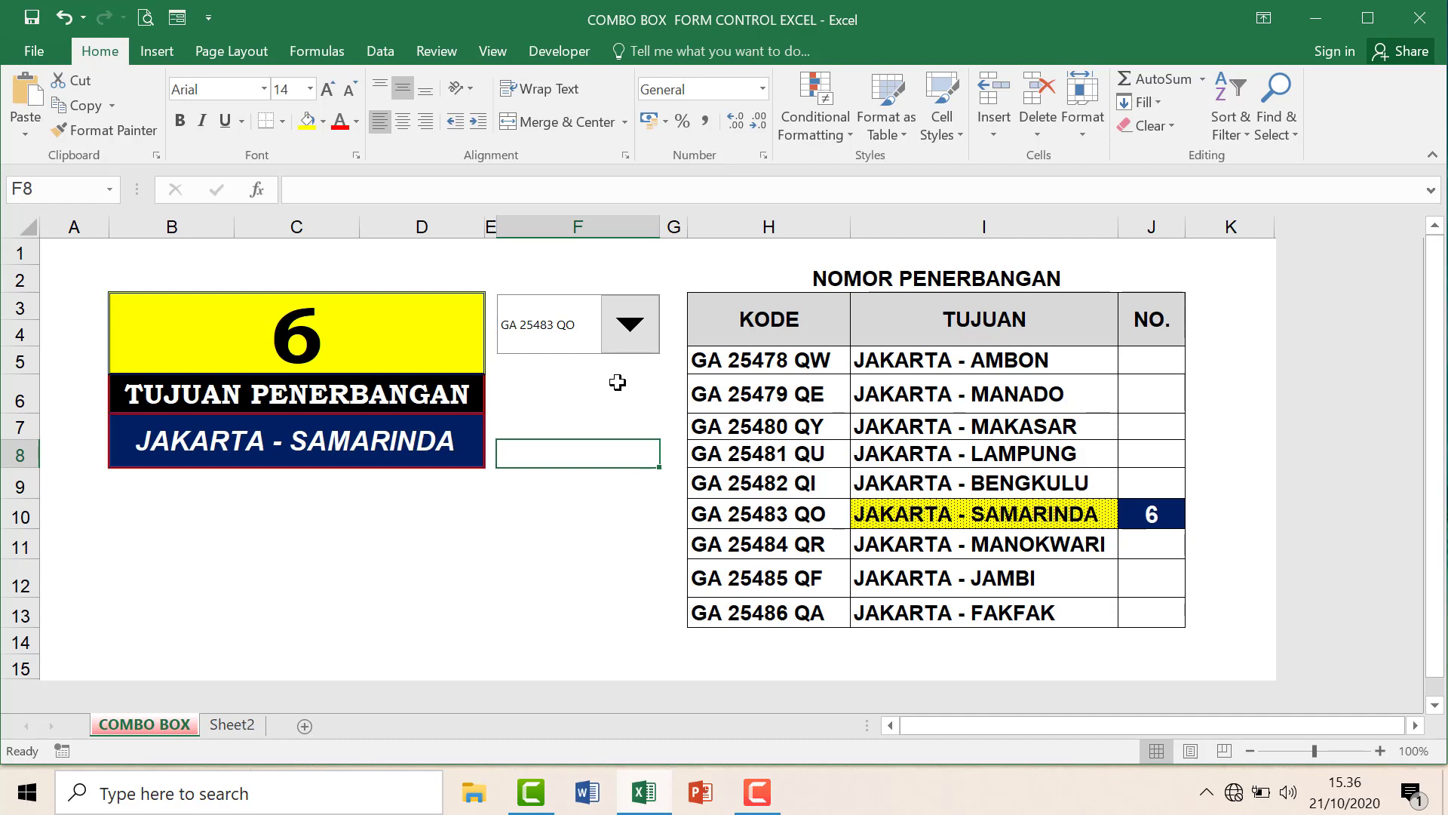
Open the combo box's right-click menu and dismiss it without changes
{"action": "right_click", "coordinate": [633, 349]}
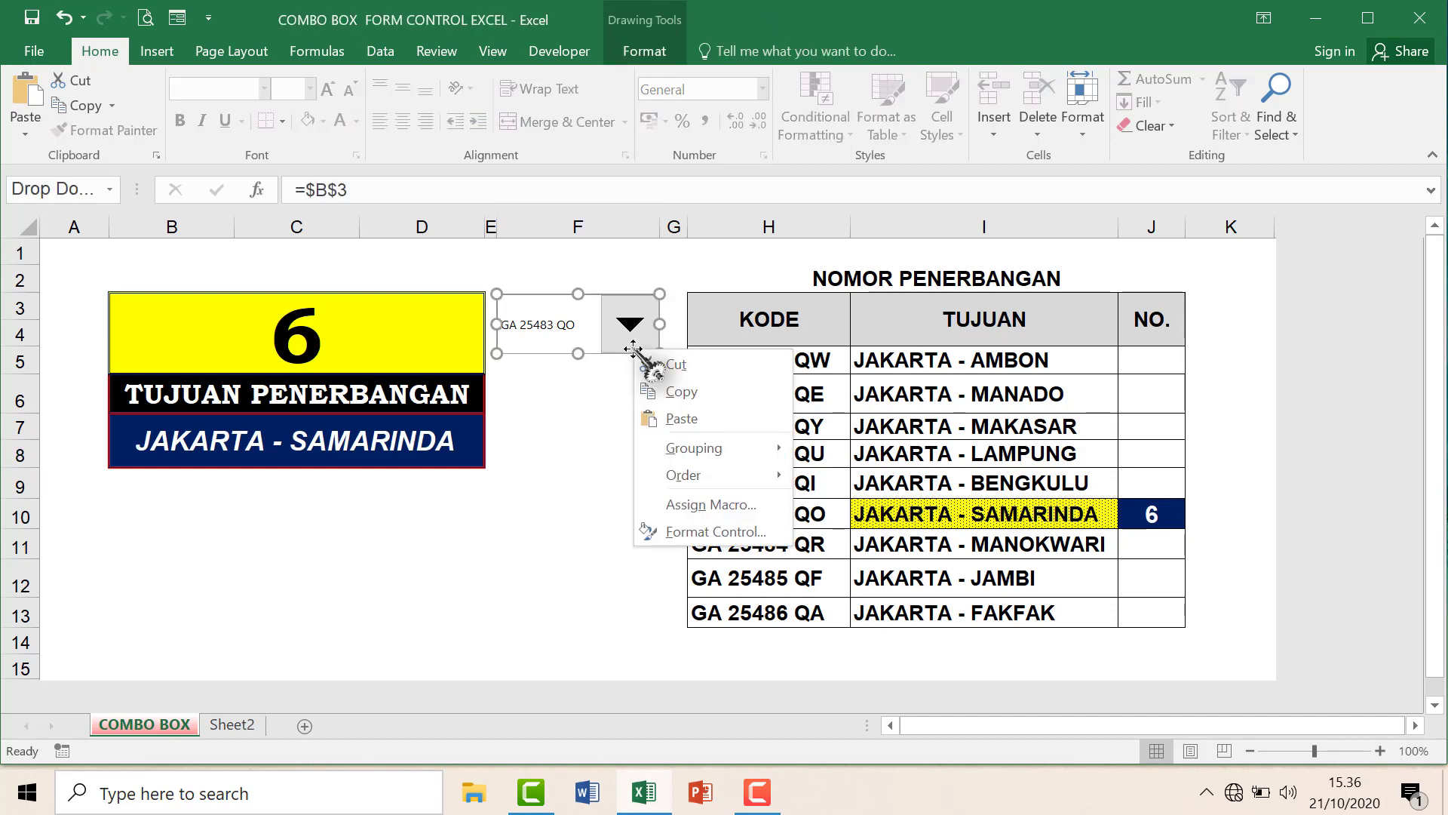
{"action": "left_click", "coordinate": [614, 395]}
{"action": "left_click", "coordinate": [614, 393]}
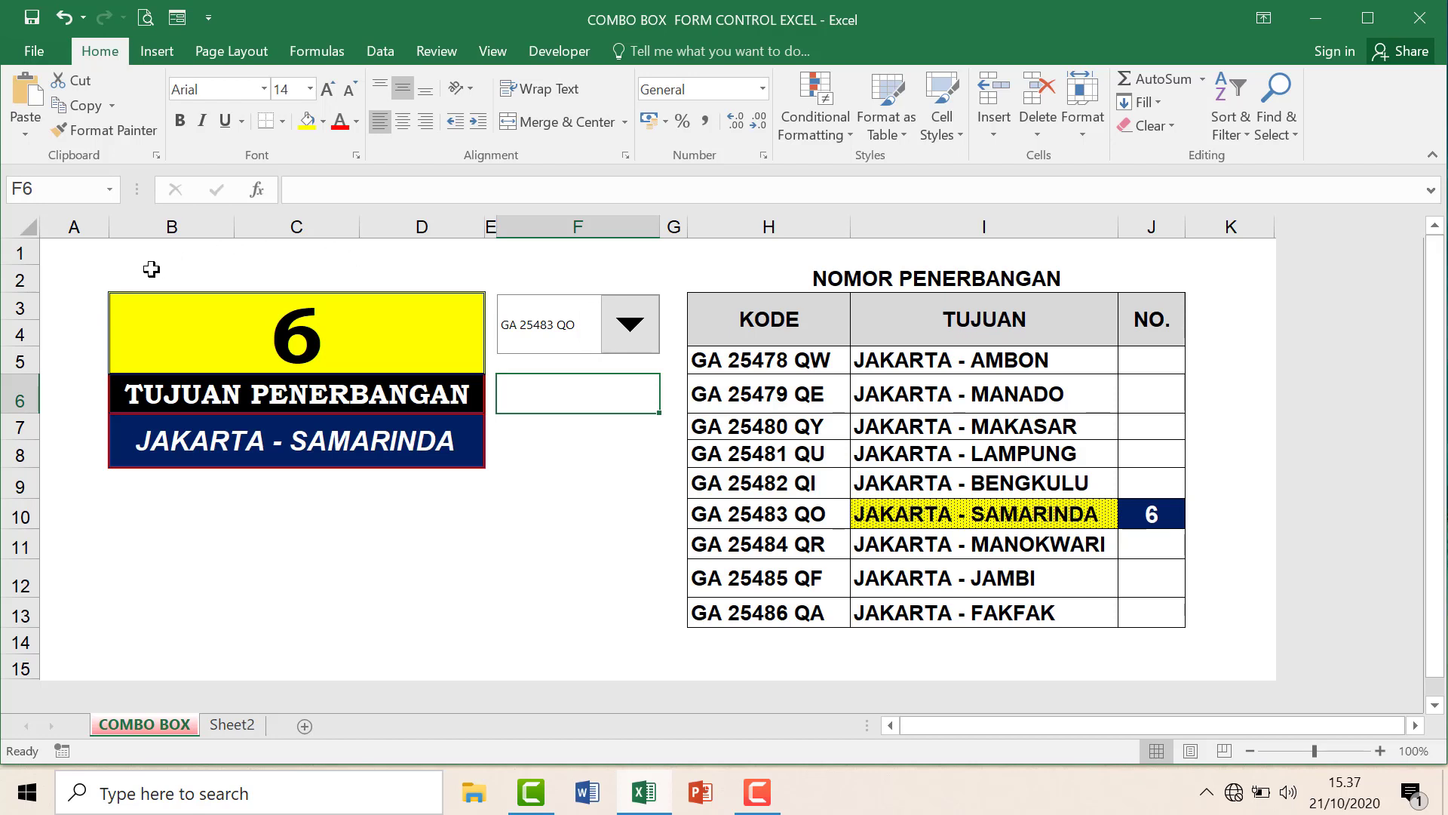
Select B1:F2 and F7, then pick flight GA 25478 QW from the combo box
{"action": "left_click_drag", "start_coordinate": [151, 269], "coordinate": [575, 252]}
{"action": "left_click", "coordinate": [558, 436]}
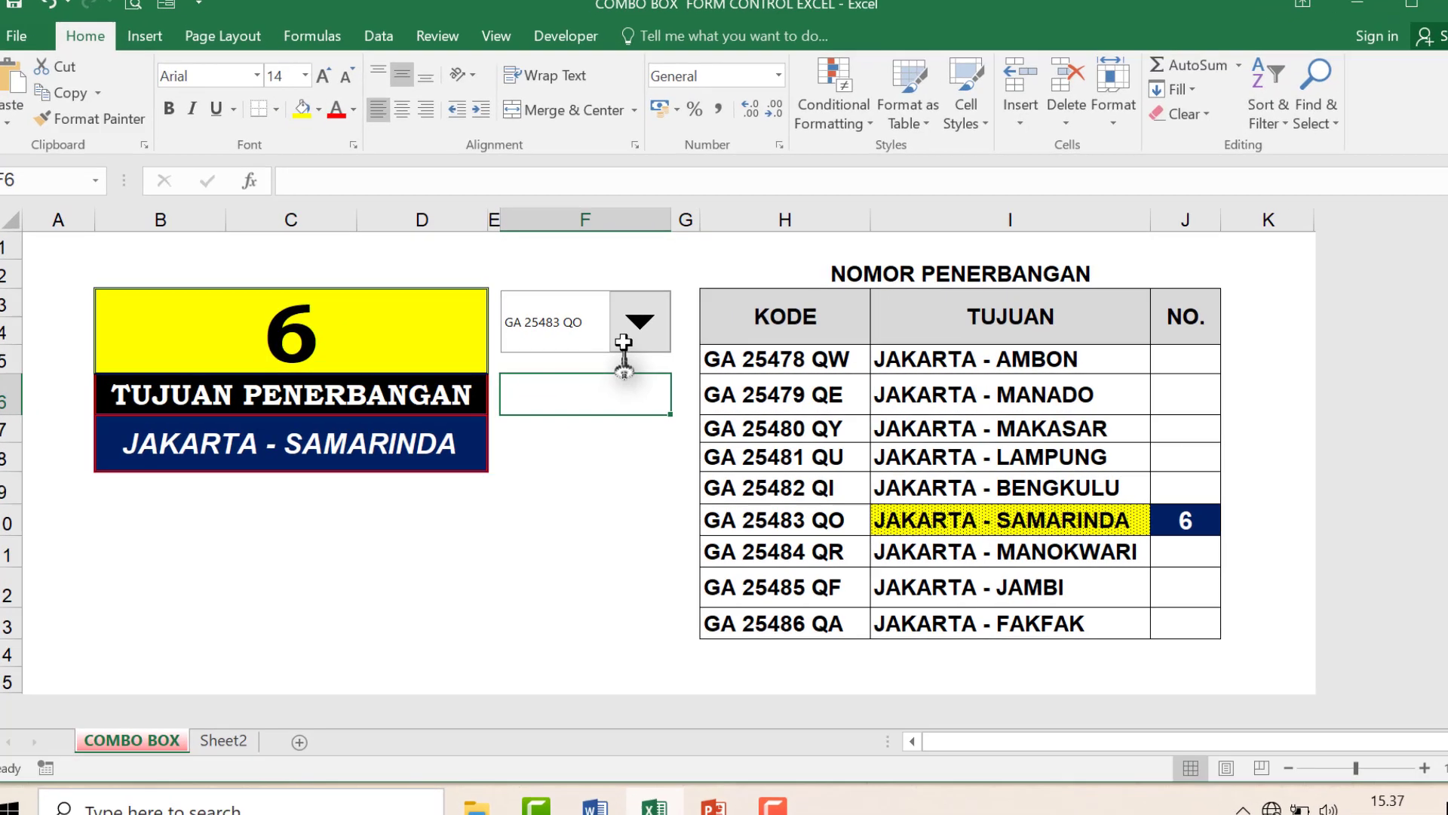
{"action": "left_click", "coordinate": [630, 331]}
{"action": "left_click", "coordinate": [537, 359]}
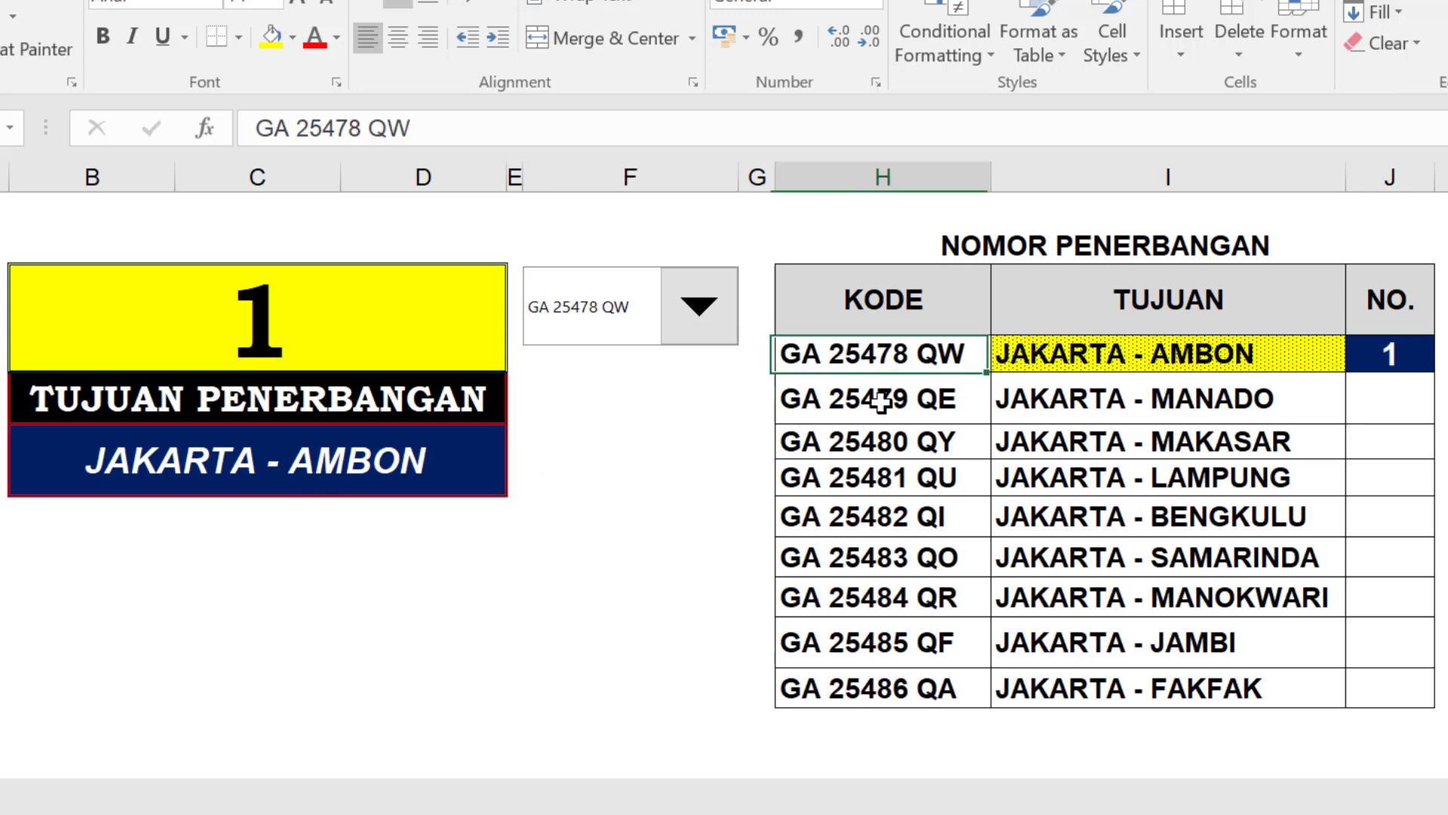
Select the flight codes GA 25478 QW to GA 25486 QA and pick GA 25479 QE
{"action": "left_click_drag", "start_coordinate": [876, 356], "coordinate": [883, 686]}
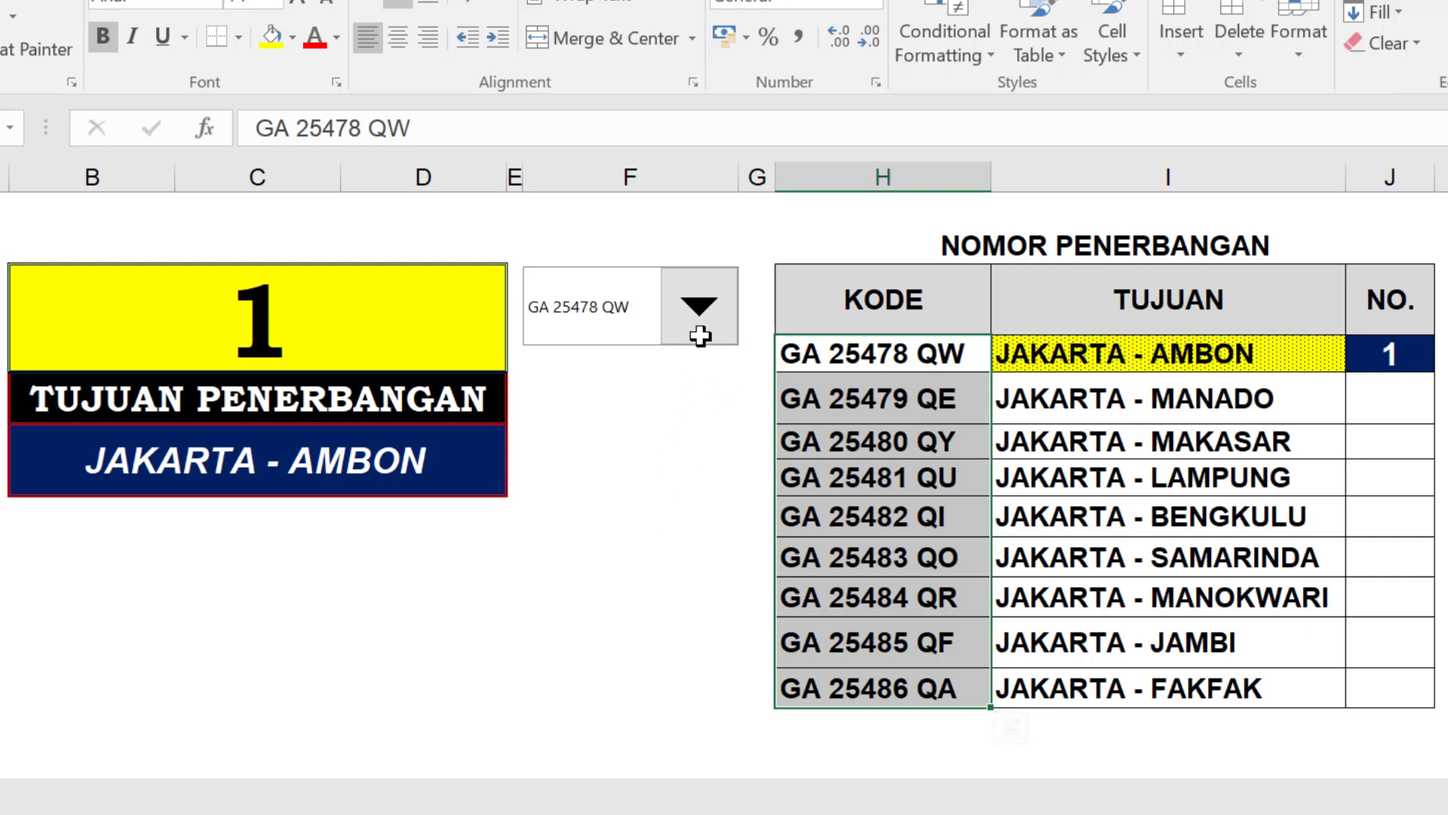
{"action": "left_click", "coordinate": [697, 305]}
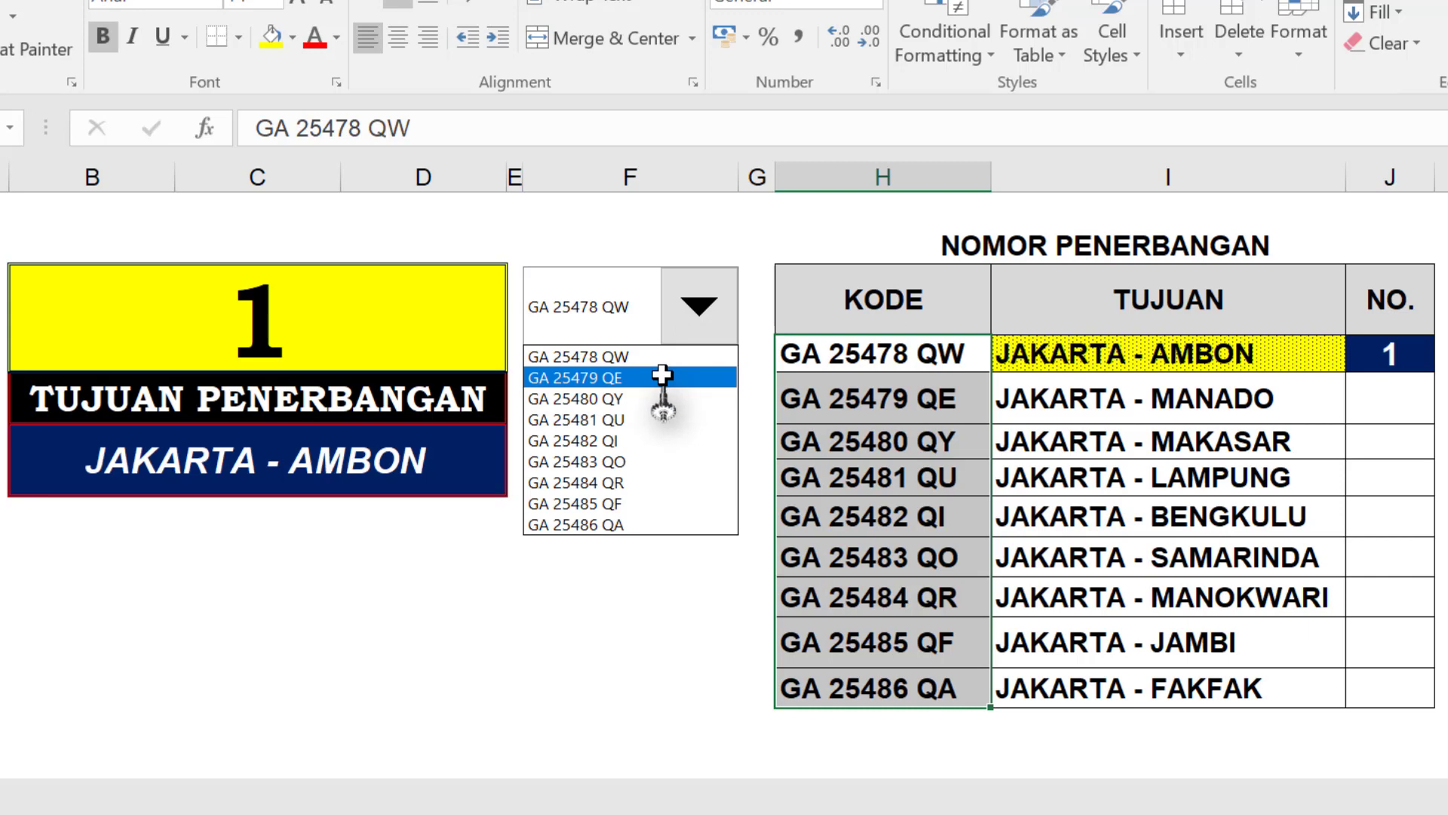
{"action": "left_click", "coordinate": [662, 376]}
{"action": "left_click", "coordinate": [692, 308]}
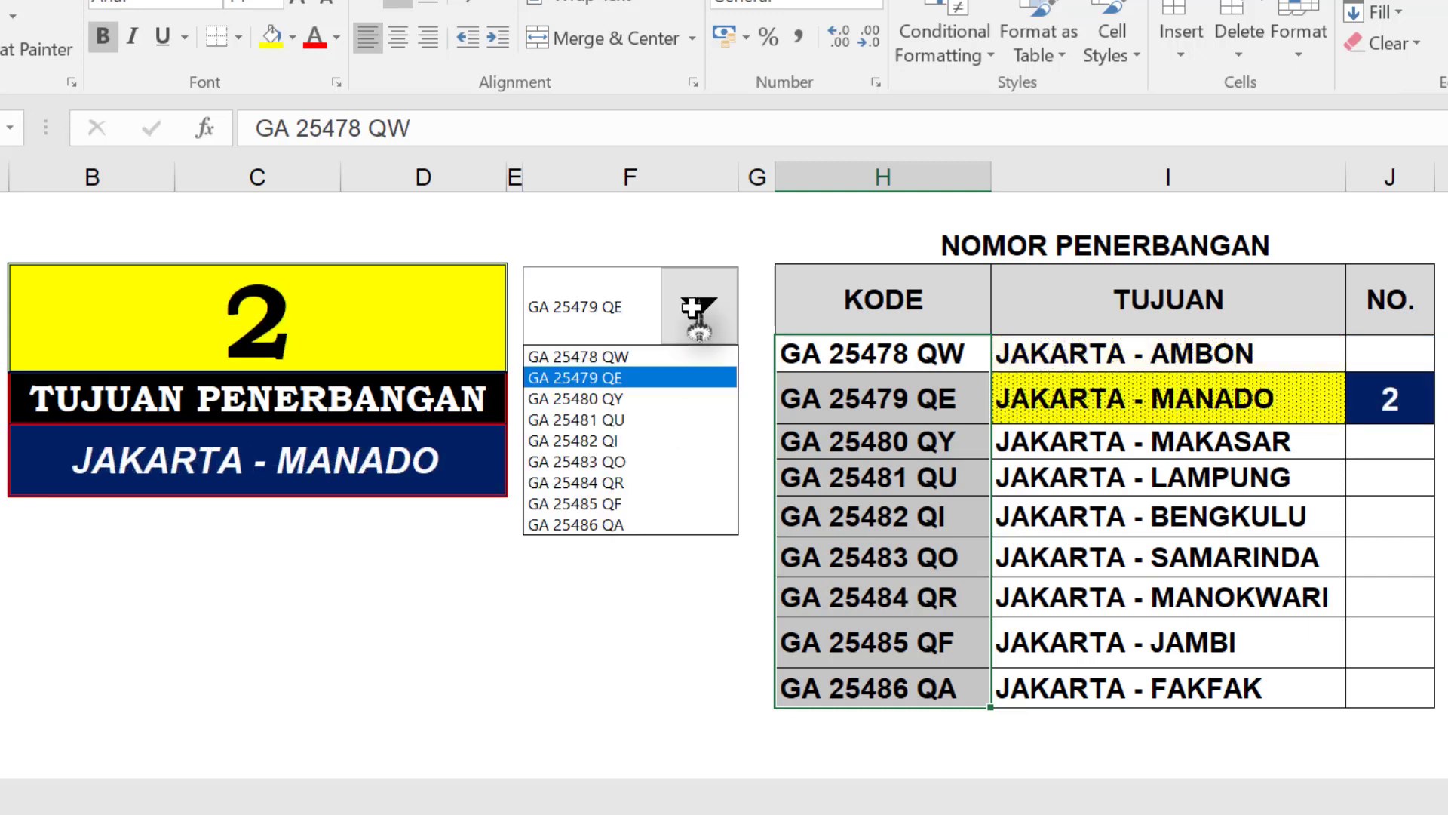
{"action": "left_click", "coordinate": [662, 380]}
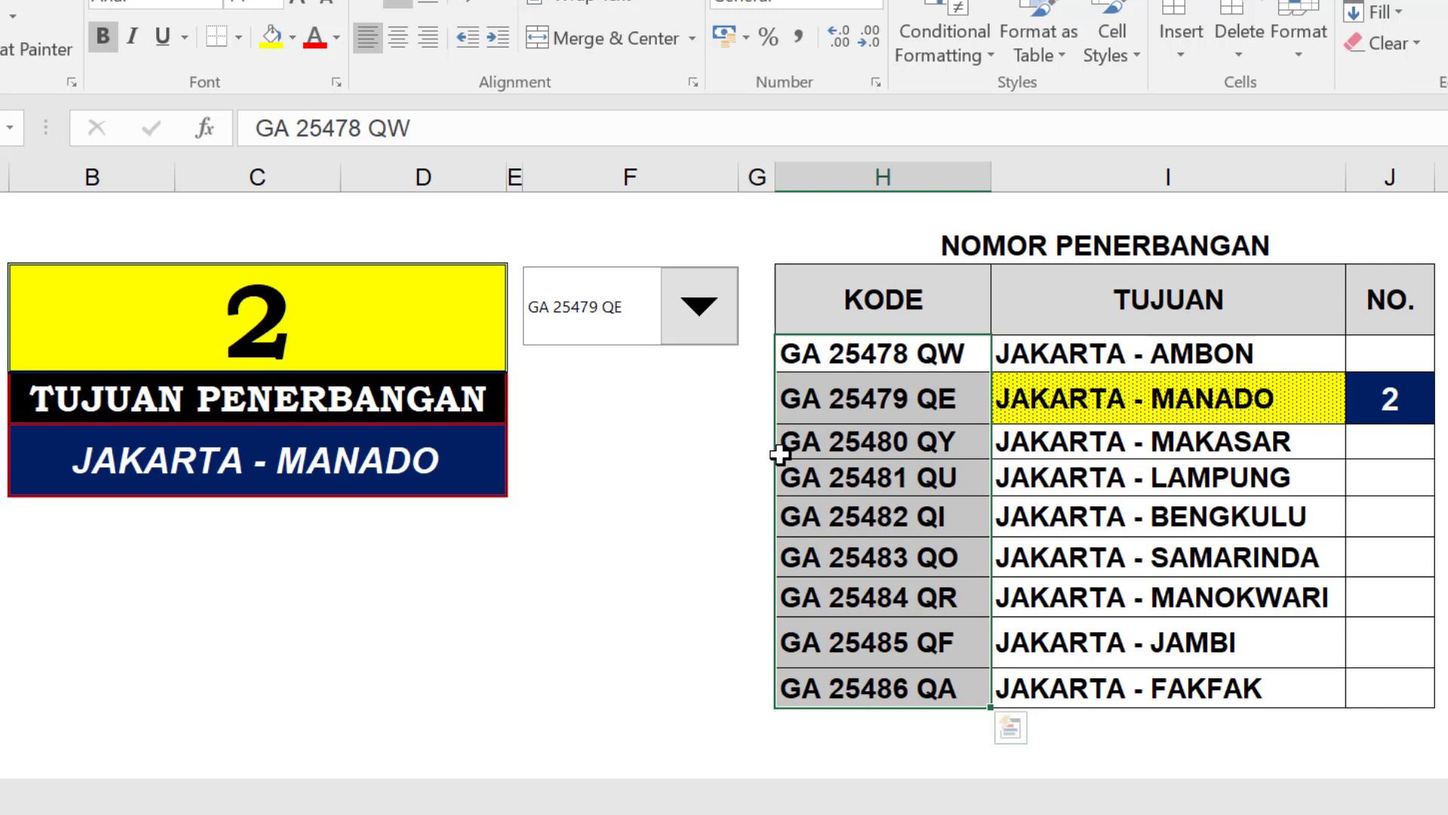
Pick GA 25483 QO, then GA 25486 QA, and select cells F6 and F8
{"action": "left_click", "coordinate": [706, 316]}
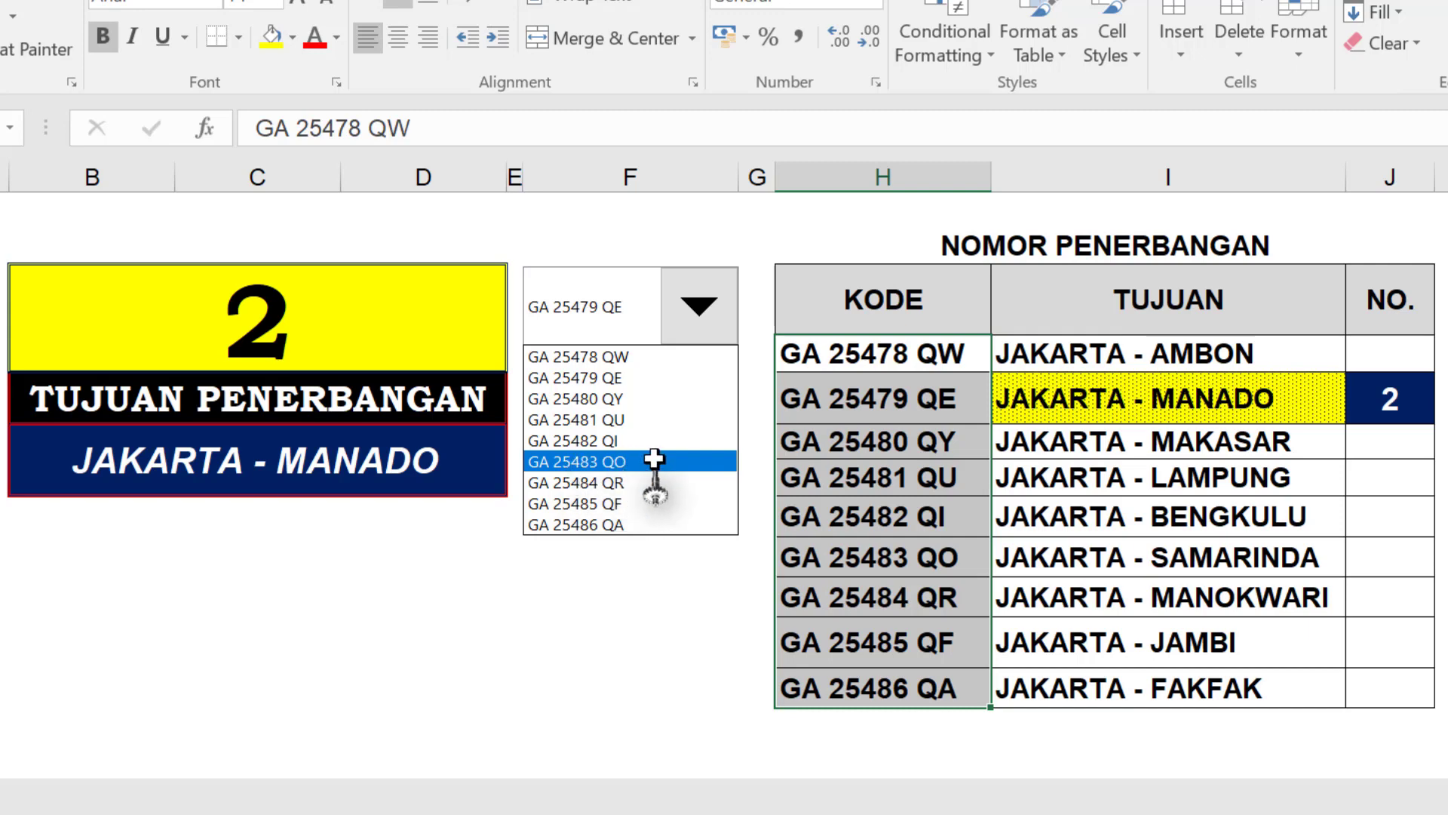
{"action": "left_click", "coordinate": [663, 460]}
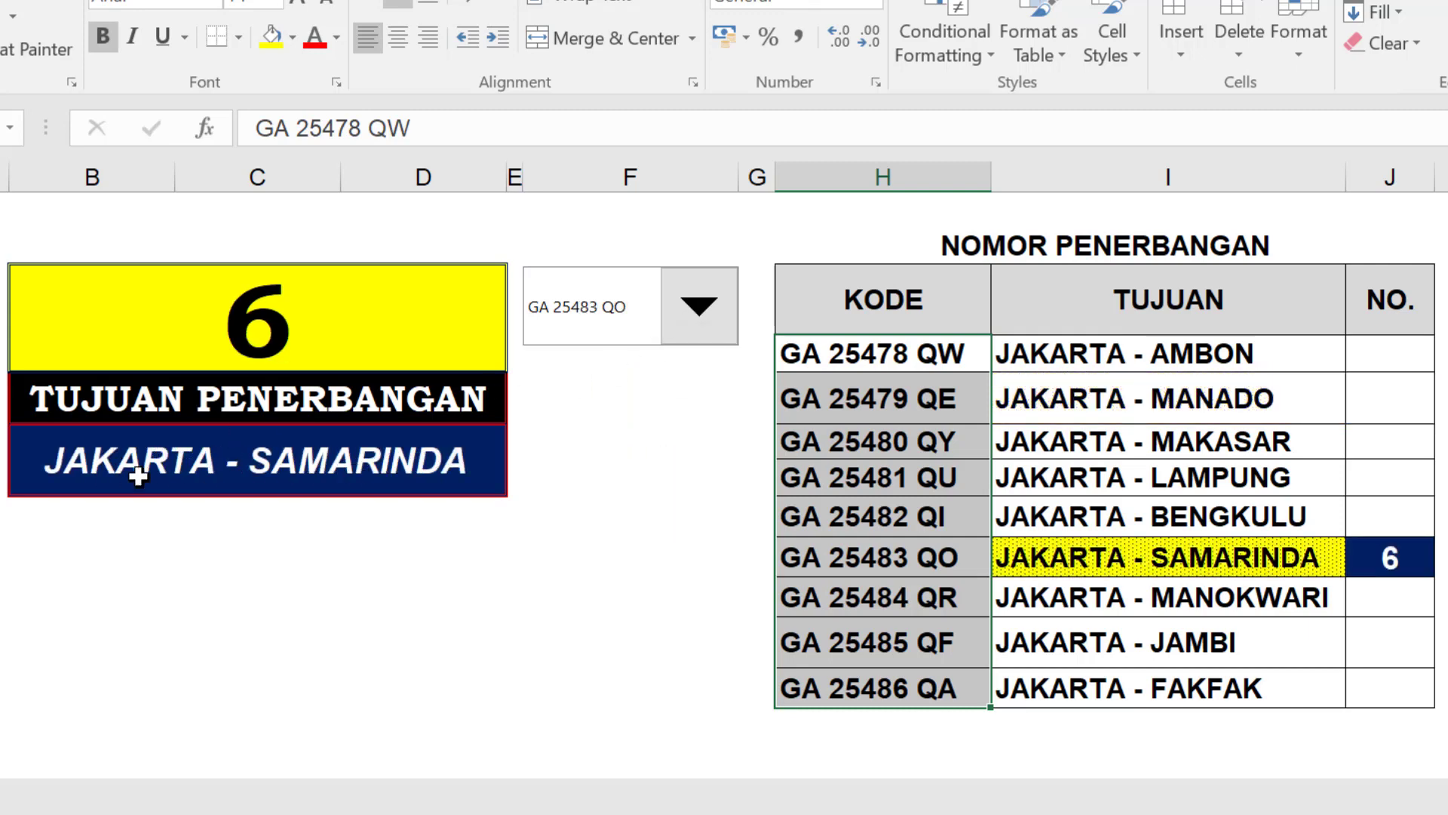
{"action": "left_click", "coordinate": [700, 321]}
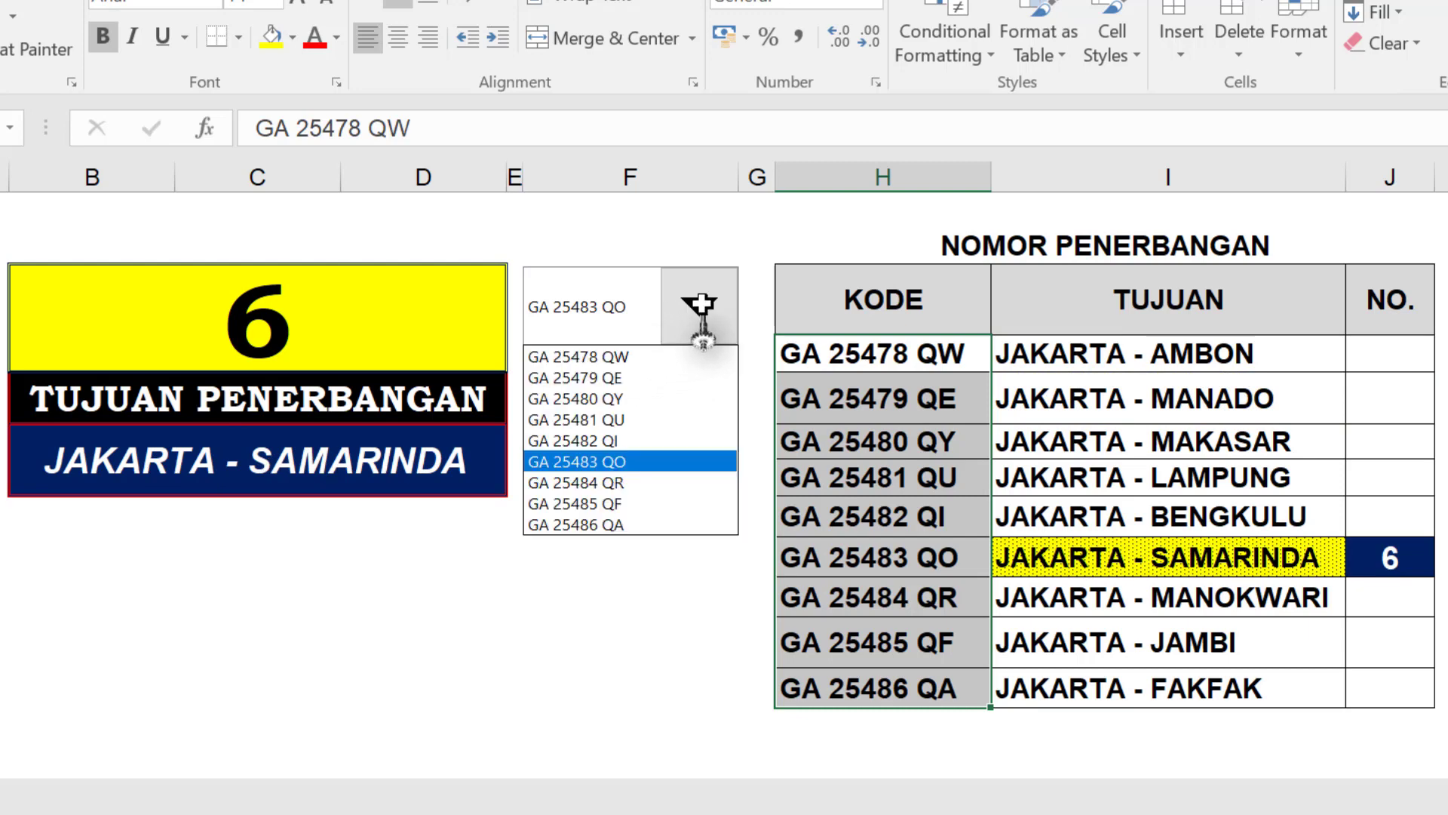
{"action": "left_click", "coordinate": [649, 523]}
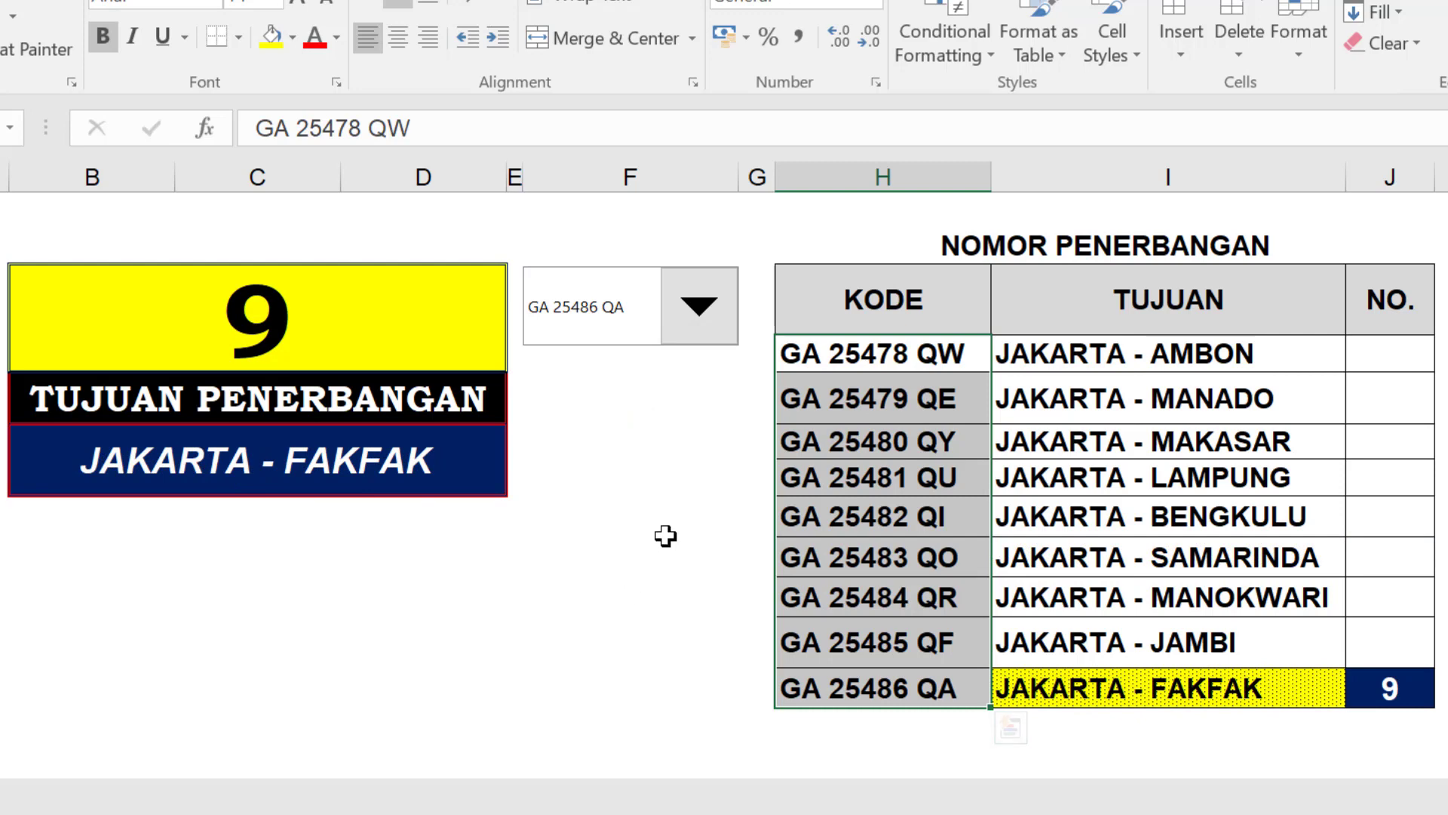
{"action": "left_click", "coordinate": [578, 413]}
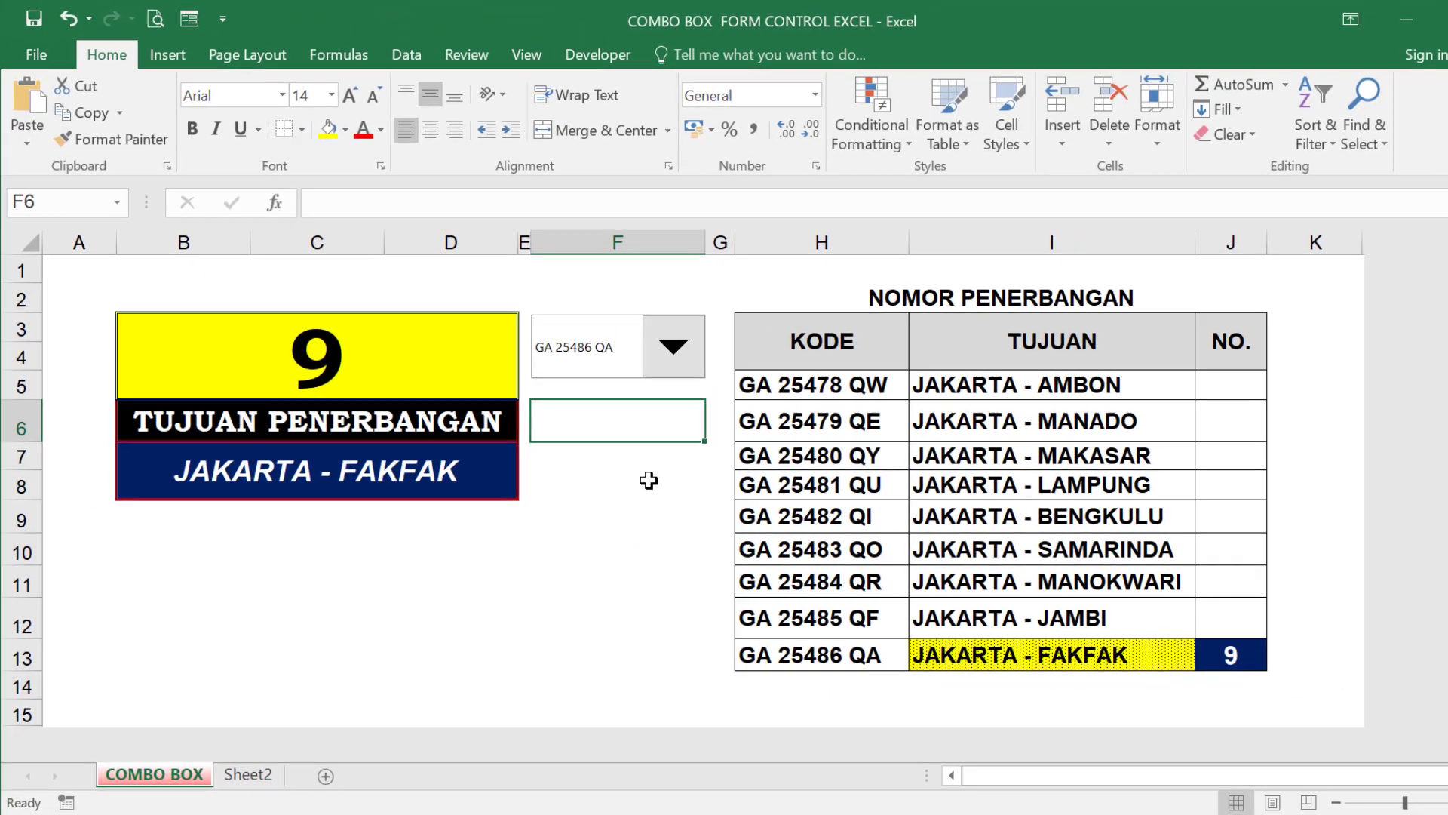
{"action": "left_click", "coordinate": [649, 480]}
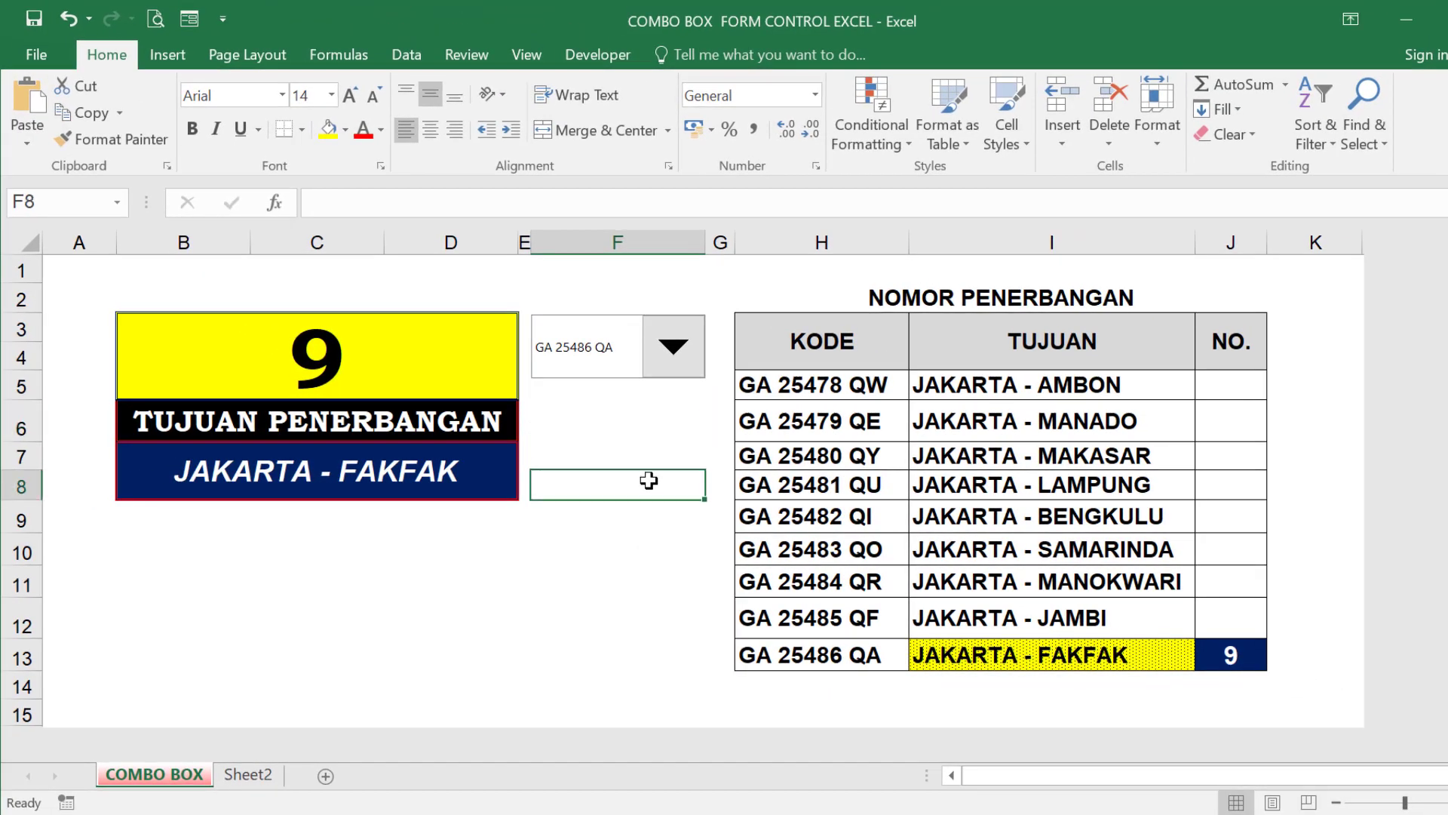
Move back up to F6, then switch to Sheet2 and select cell C3
{"action": "key", "text": "Up"}
{"action": "key", "text": "Up"}
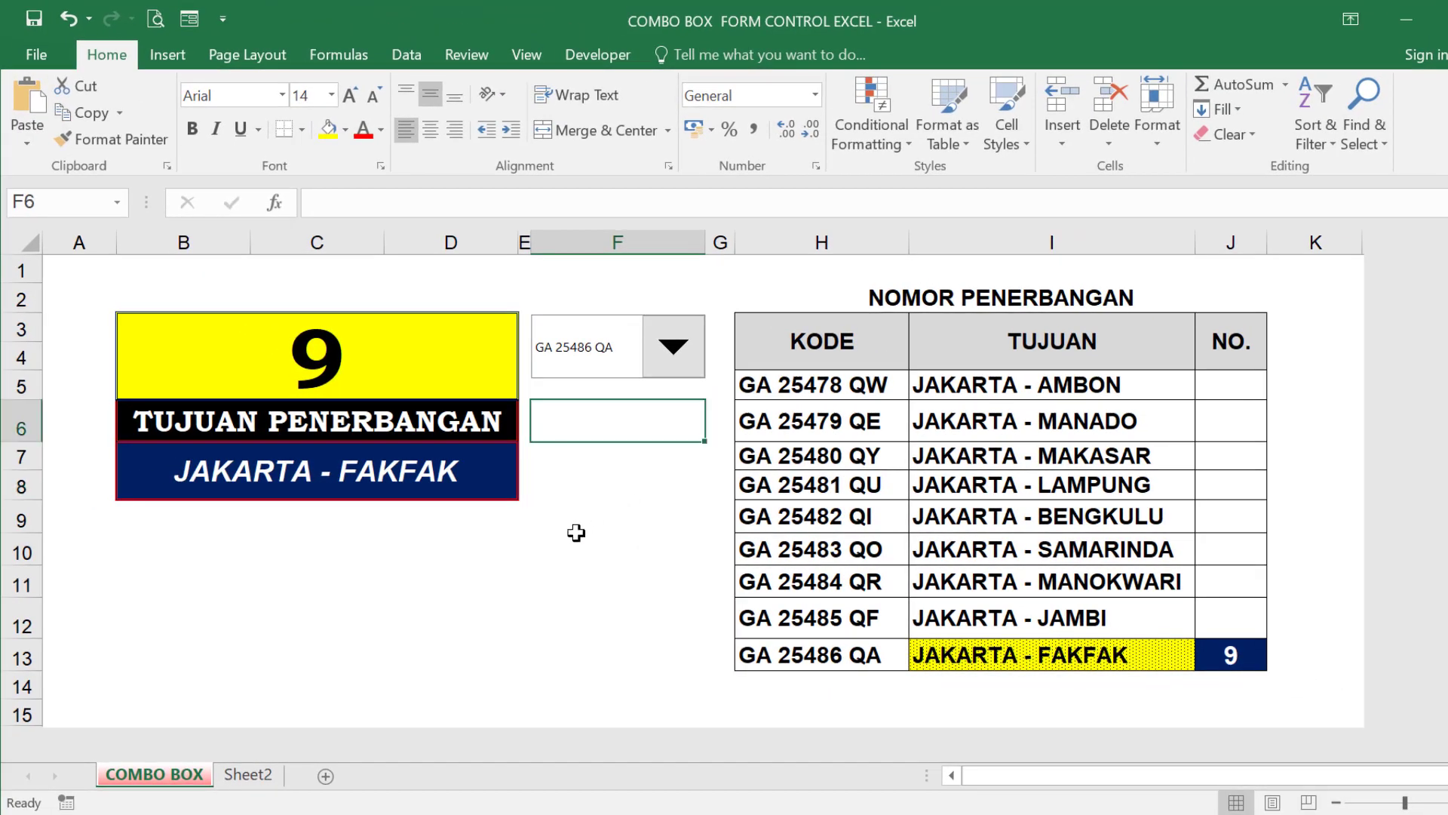
{"action": "left_click", "coordinate": [251, 776]}
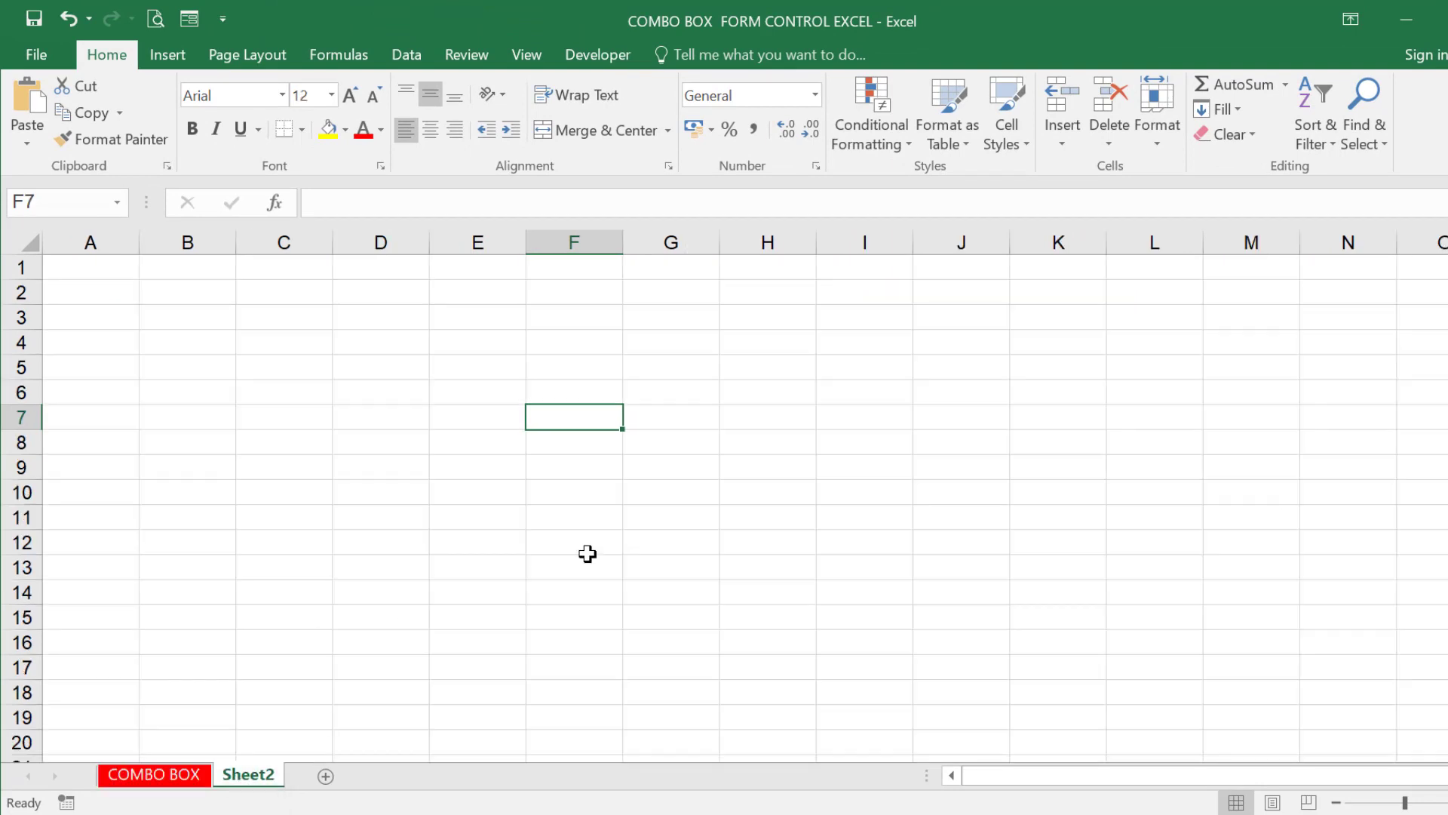
{"action": "left_click", "coordinate": [541, 465]}
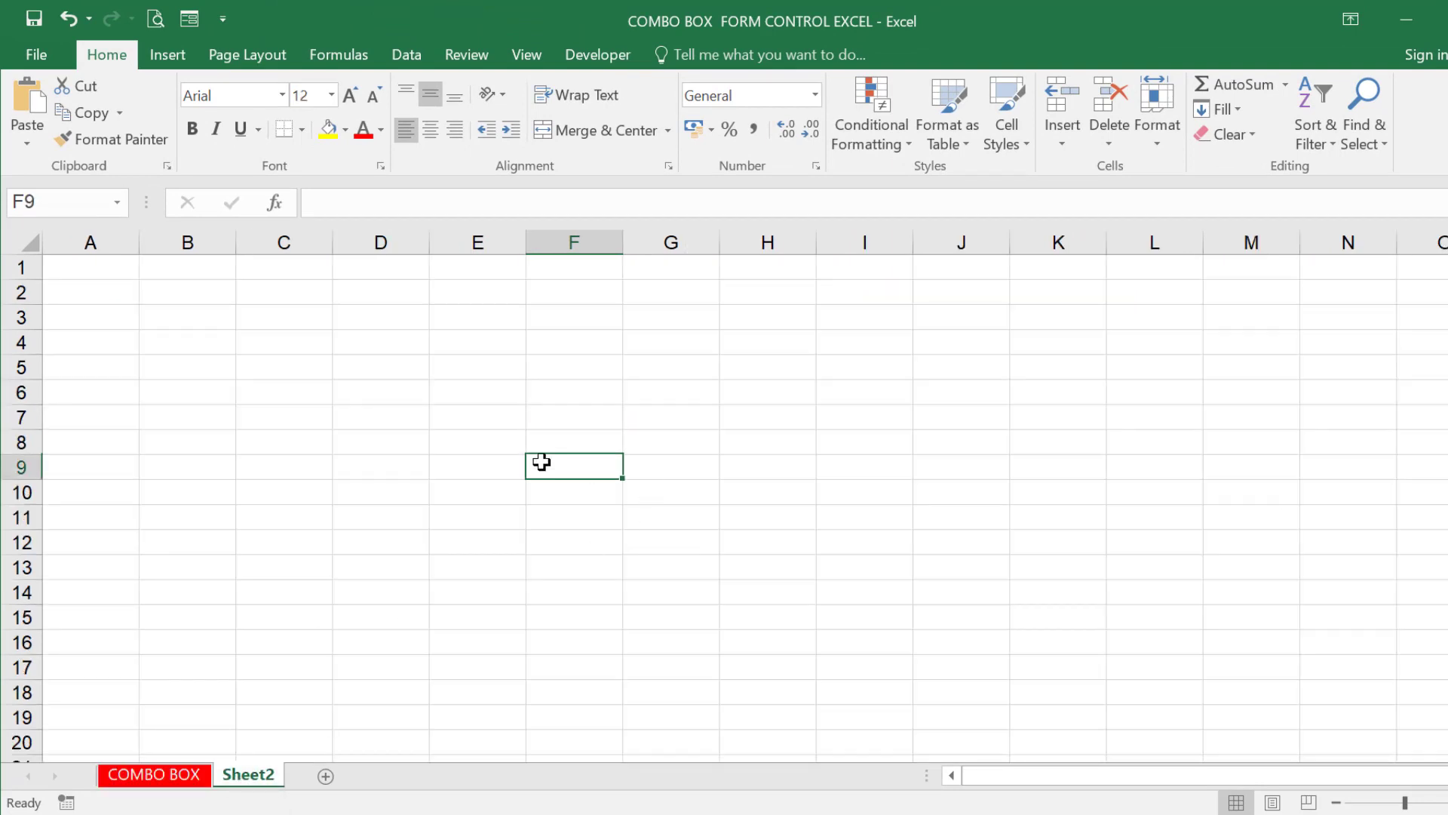
{"action": "left_click", "coordinate": [280, 312]}
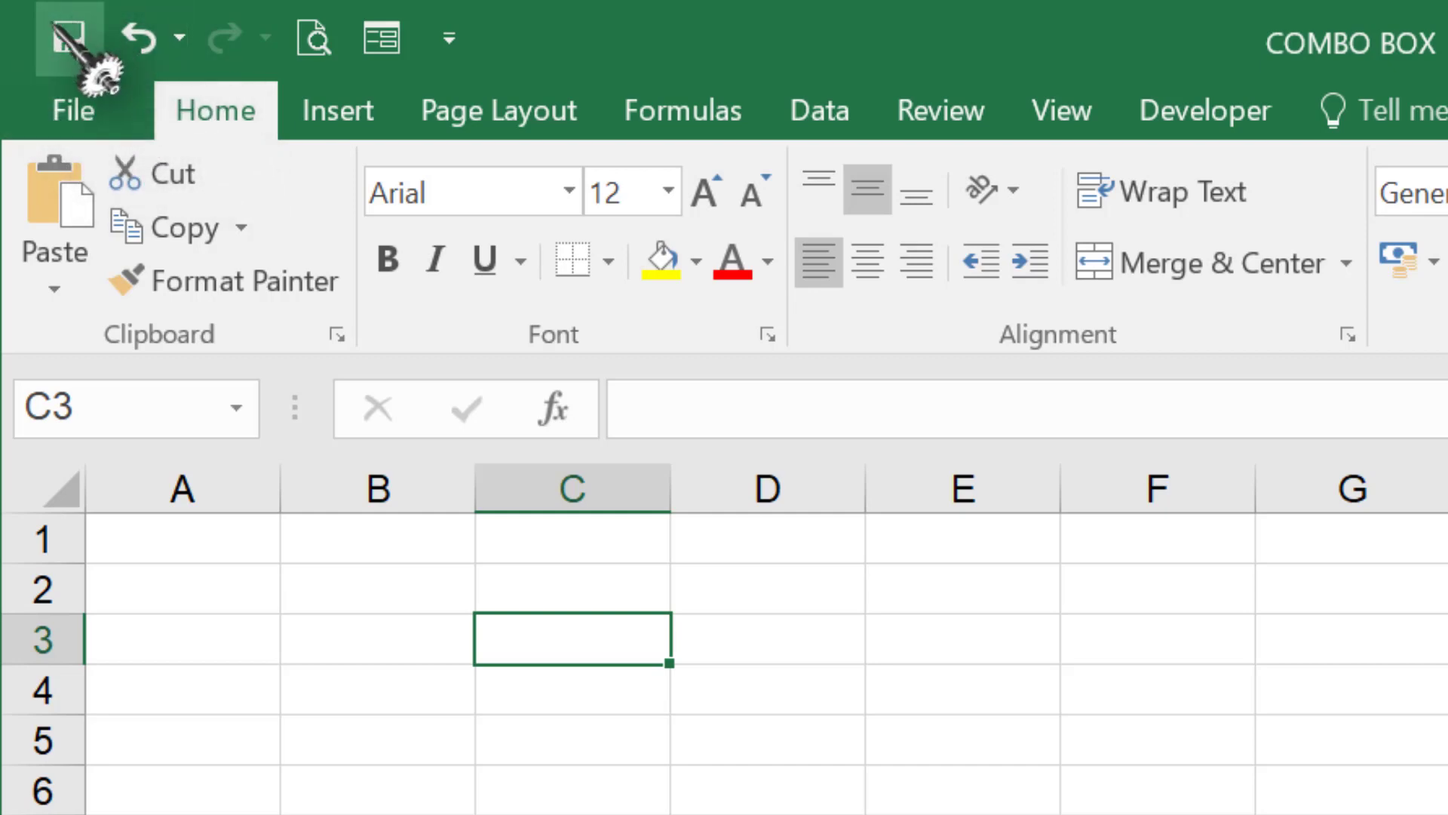
Open the workbook's File info view, then return to the worksheet
{"action": "left_click", "coordinate": [91, 110]}
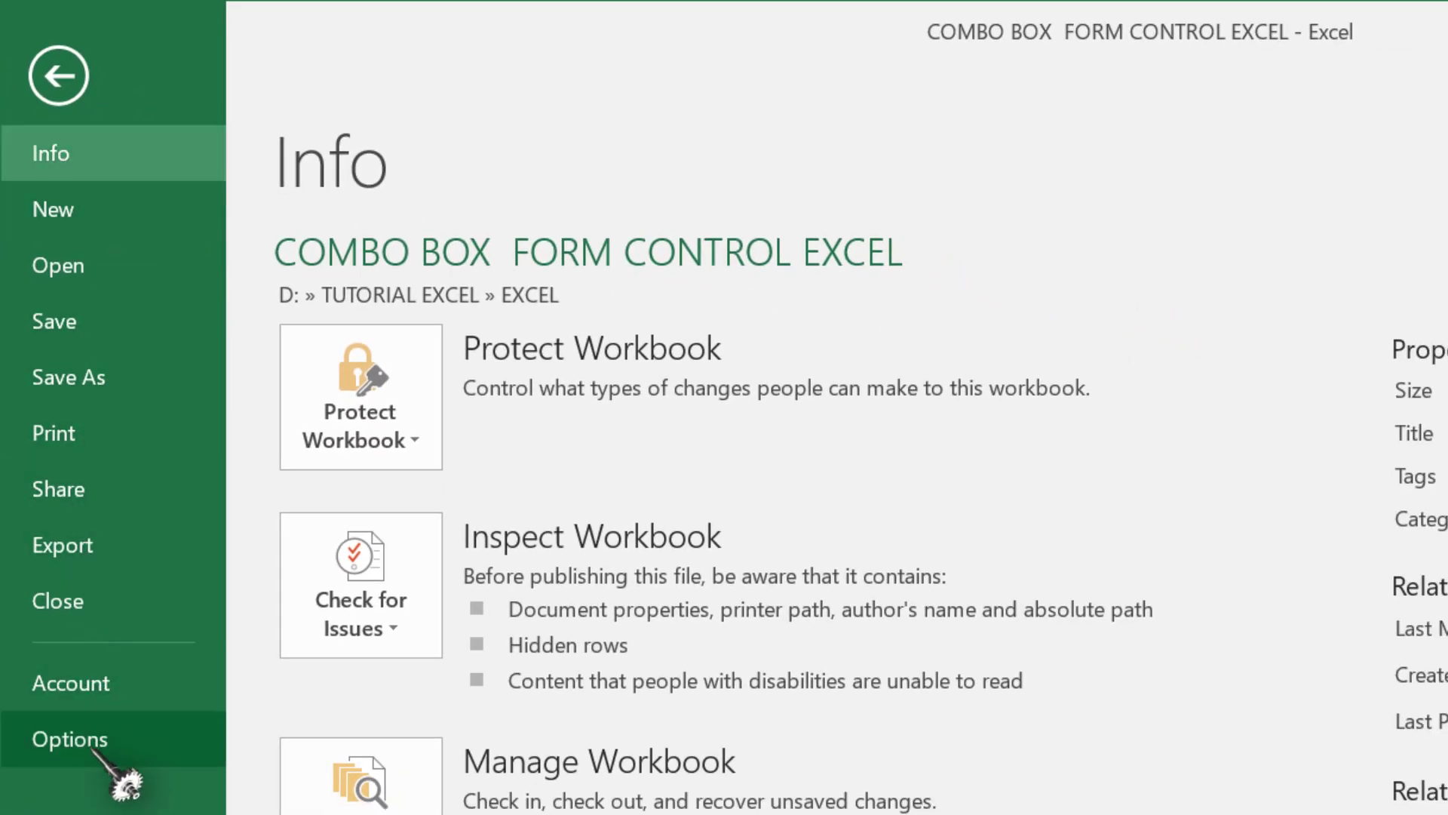
{"action": "left_click", "coordinate": [68, 85]}
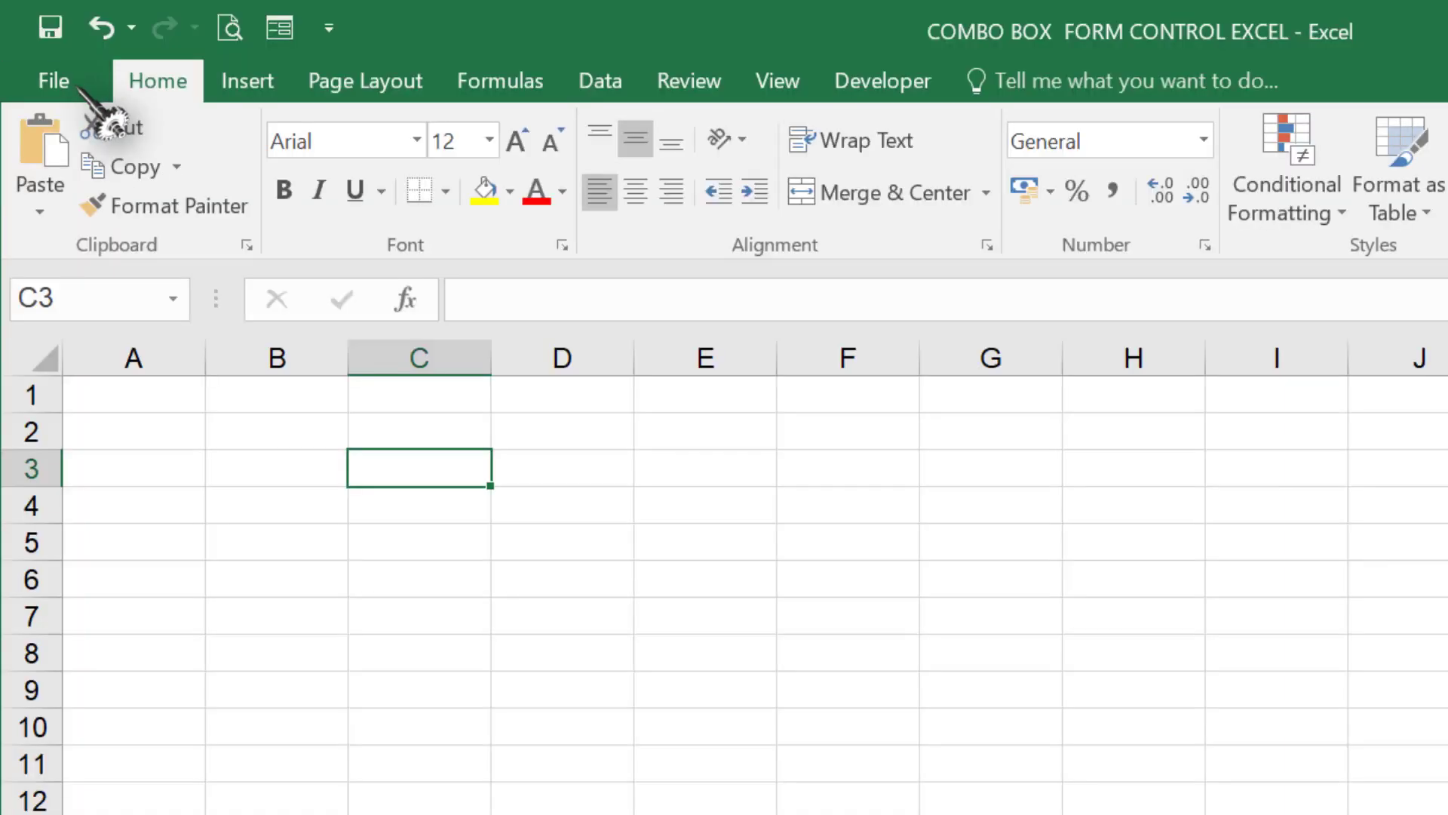
{"action": "left_click", "coordinate": [68, 85]}
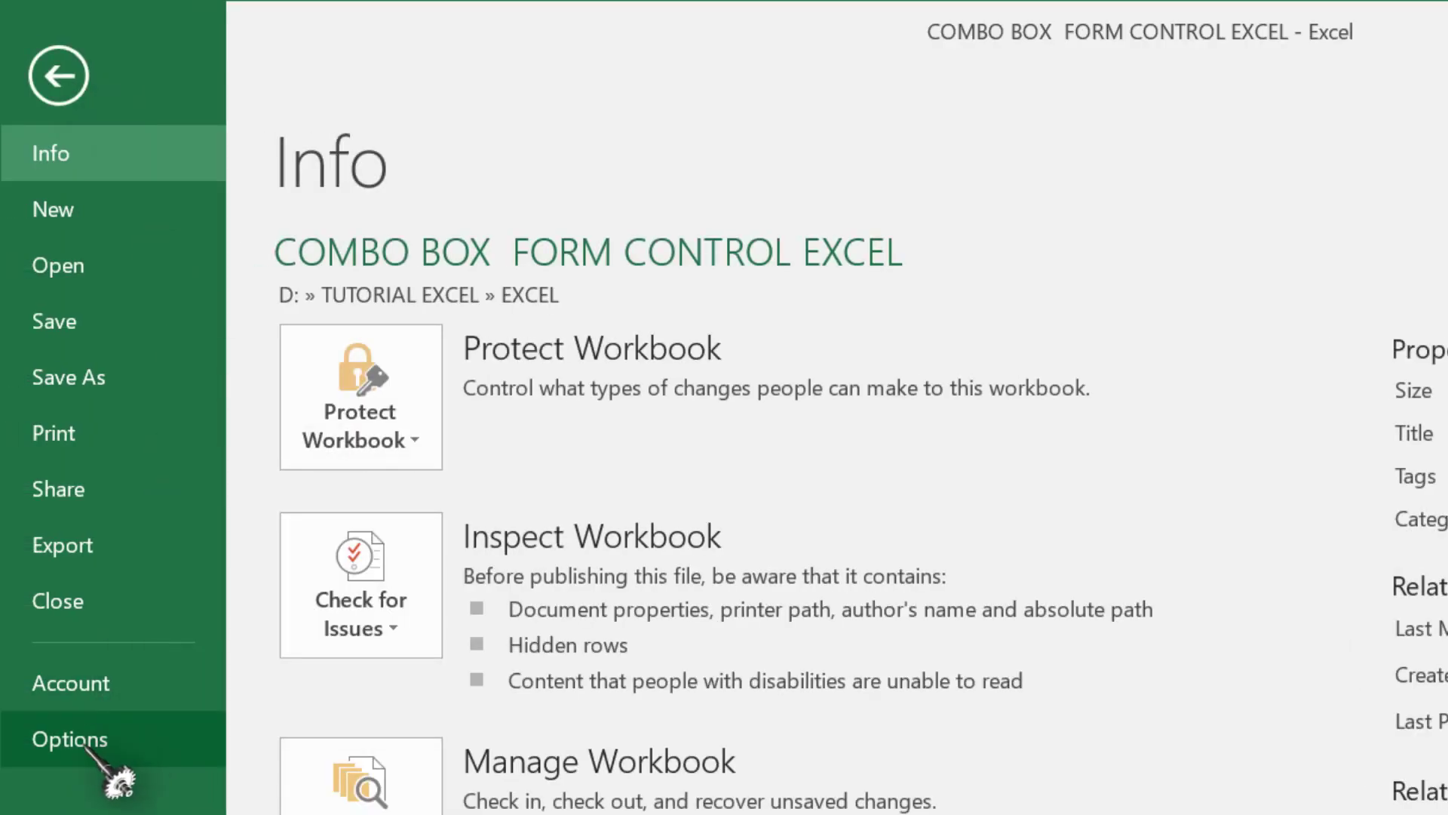
{"action": "key", "text": "Escape"}
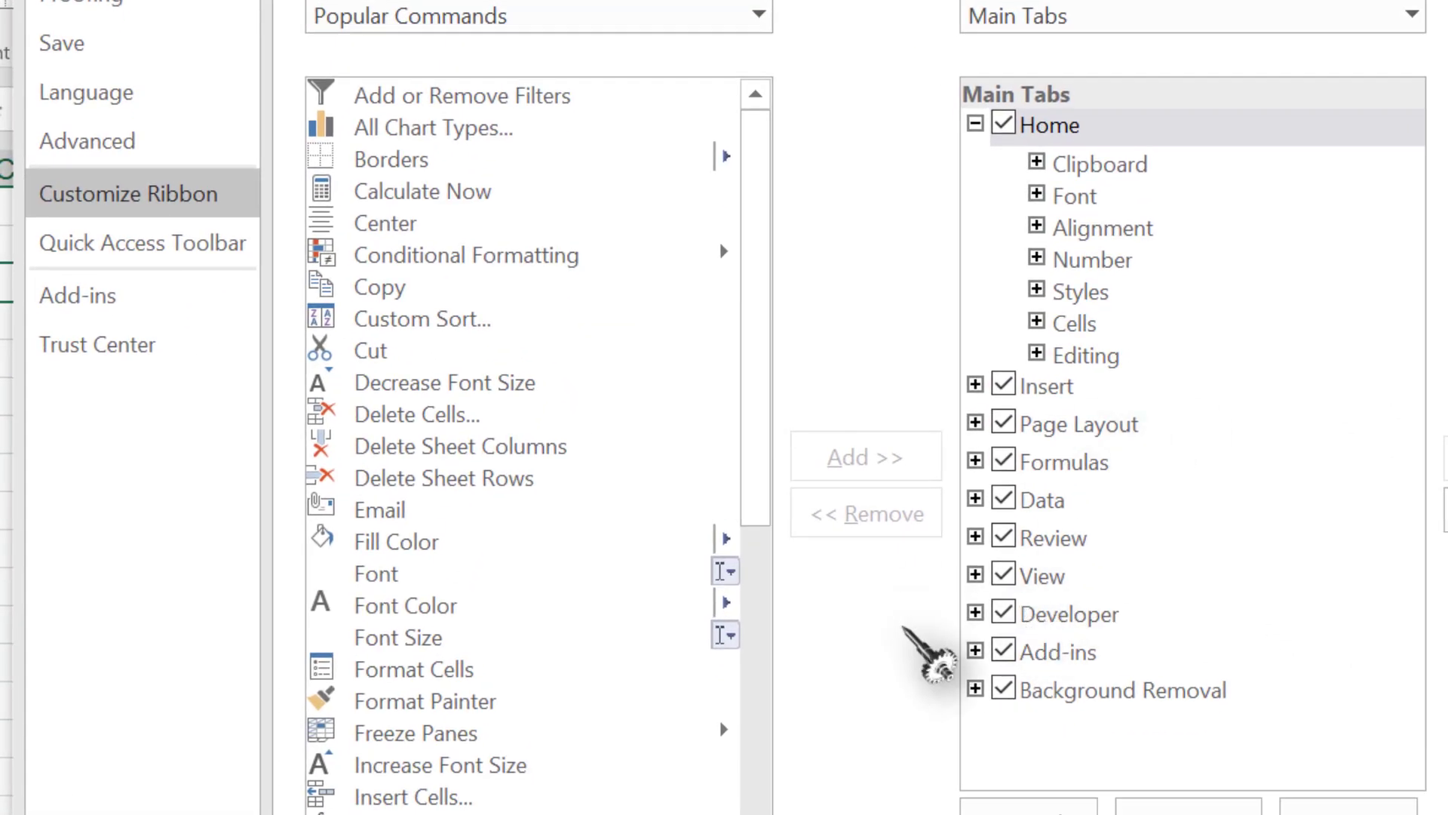
Uncheck Developer in the ribbon customization and reposition the Excel Options window
{"action": "left_click", "coordinate": [1006, 612]}
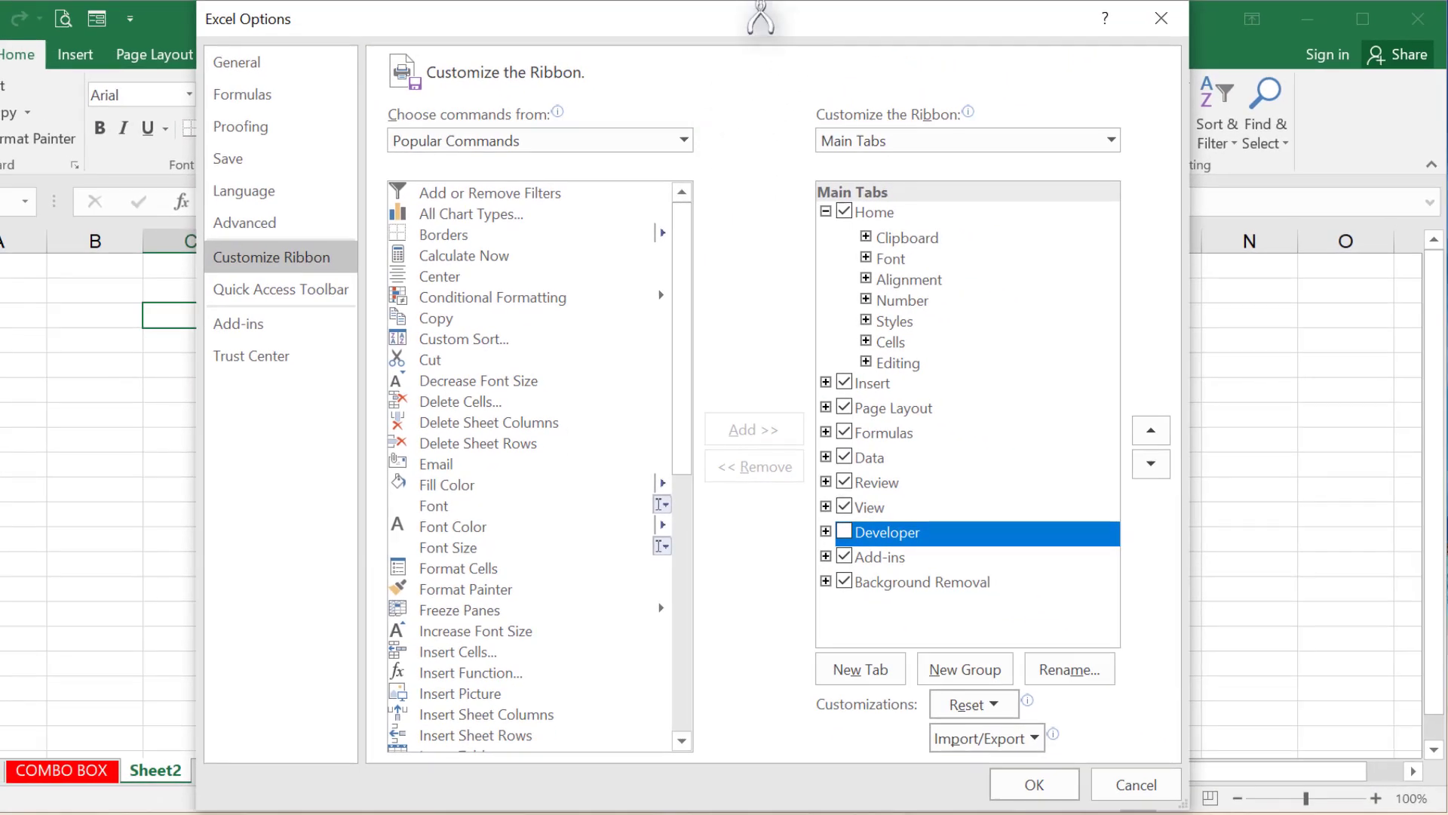
{"action": "left_click_drag", "start_coordinate": [863, 18], "coordinate": [879, 125]}
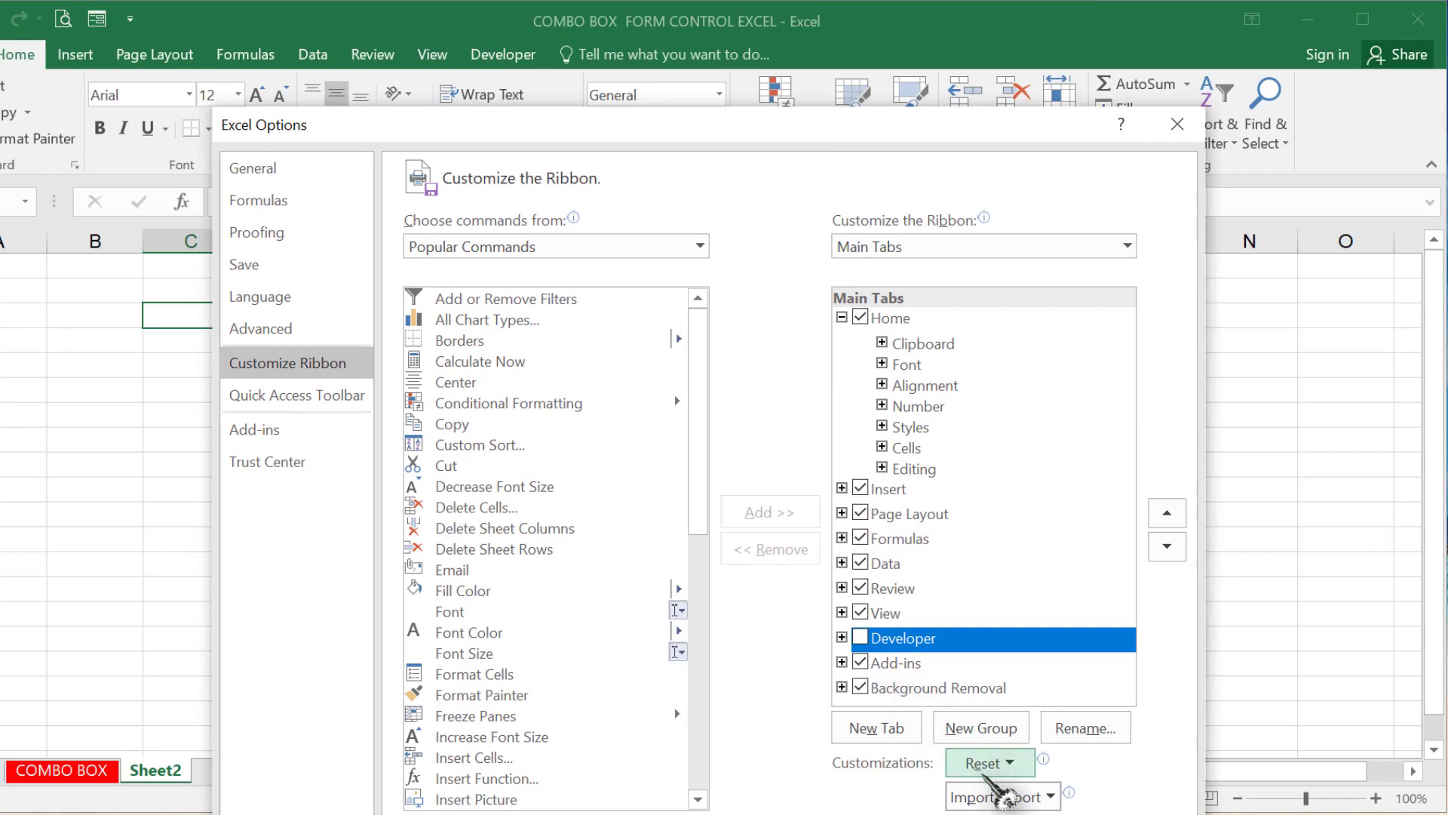
{"action": "mouse_move", "coordinate": [918, 128]}
{"action": "left_mouse_down"}
{"action": "mouse_move", "coordinate": [857, 97]}
{"action": "mouse_move", "coordinate": [140, 22]}
{"action": "left_mouse_up"}
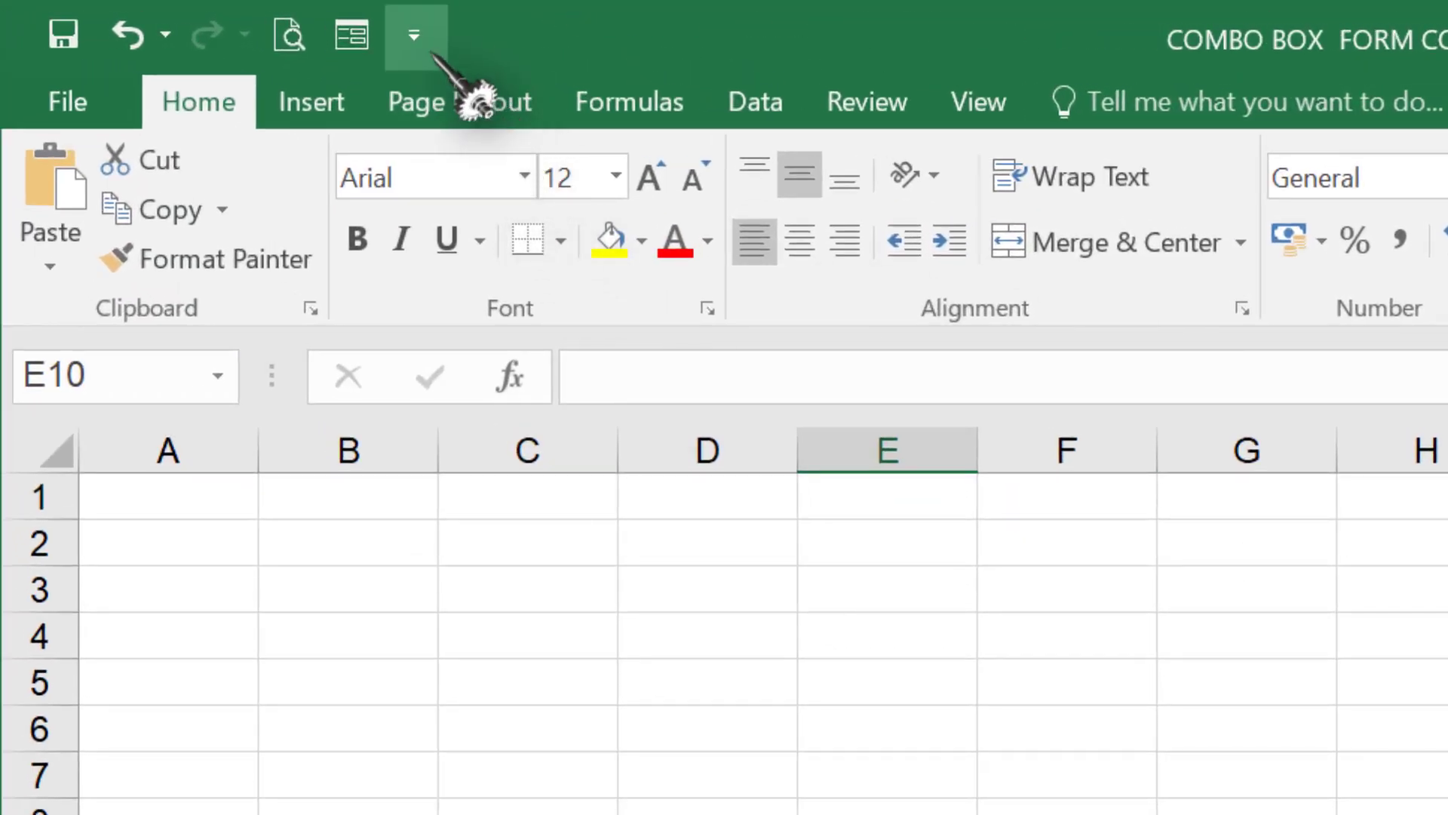
Tick Developer under Customize Ribbon in Excel Options and confirm
{"action": "left_click", "coordinate": [412, 35]}
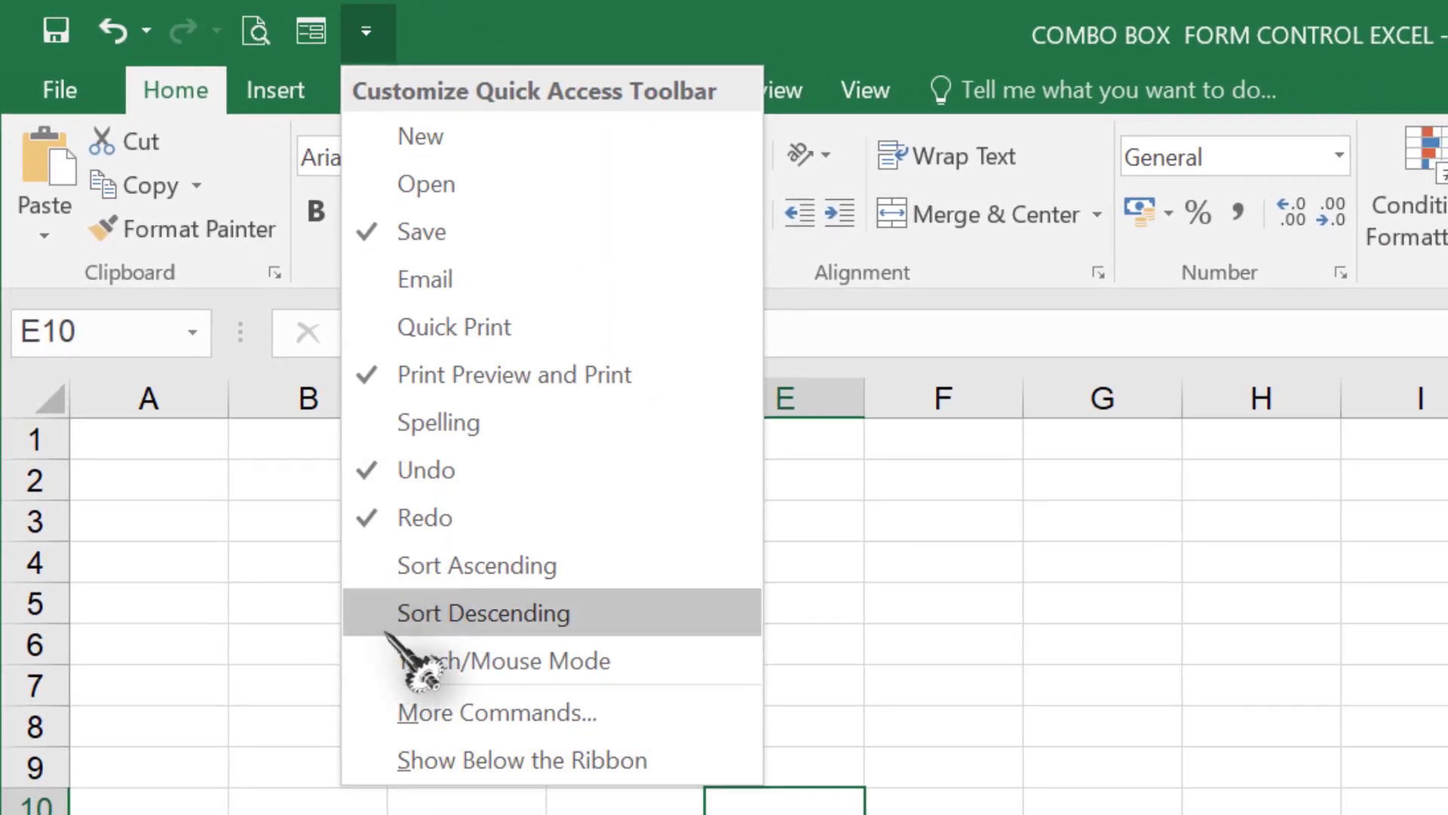
{"action": "left_click", "coordinate": [400, 713]}
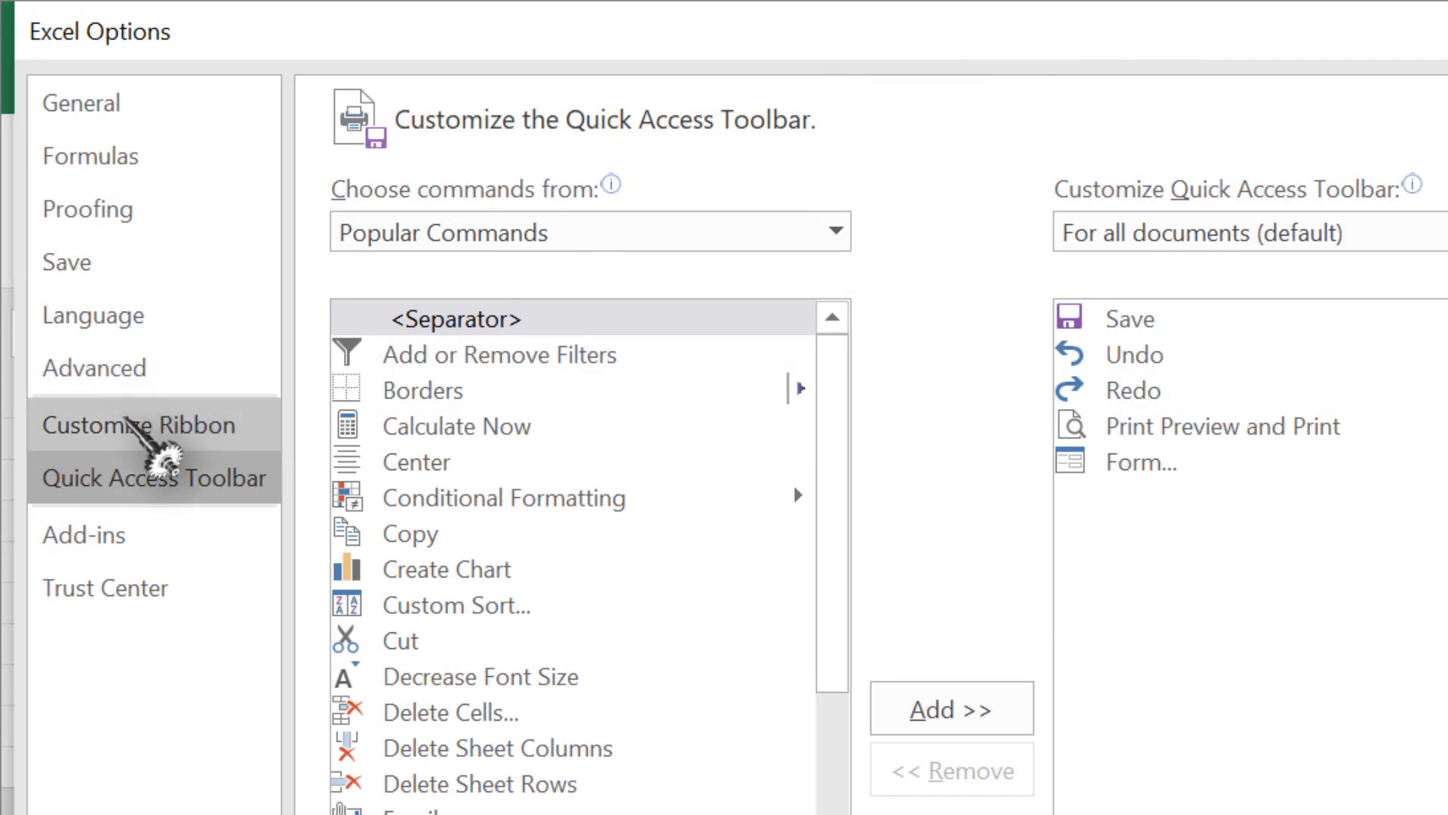
{"action": "left_click", "coordinate": [126, 419]}
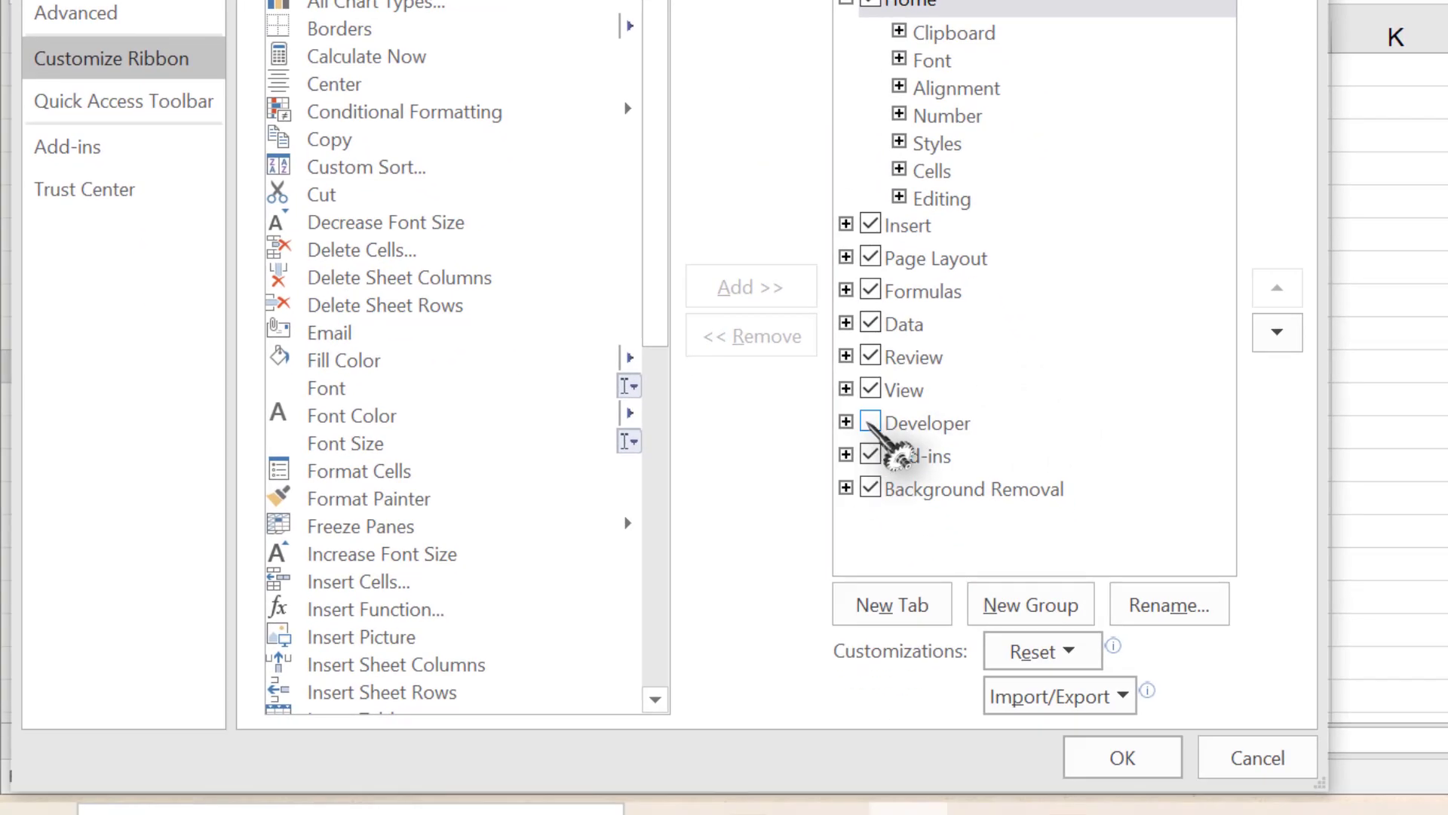
{"action": "left_click", "coordinate": [871, 423]}
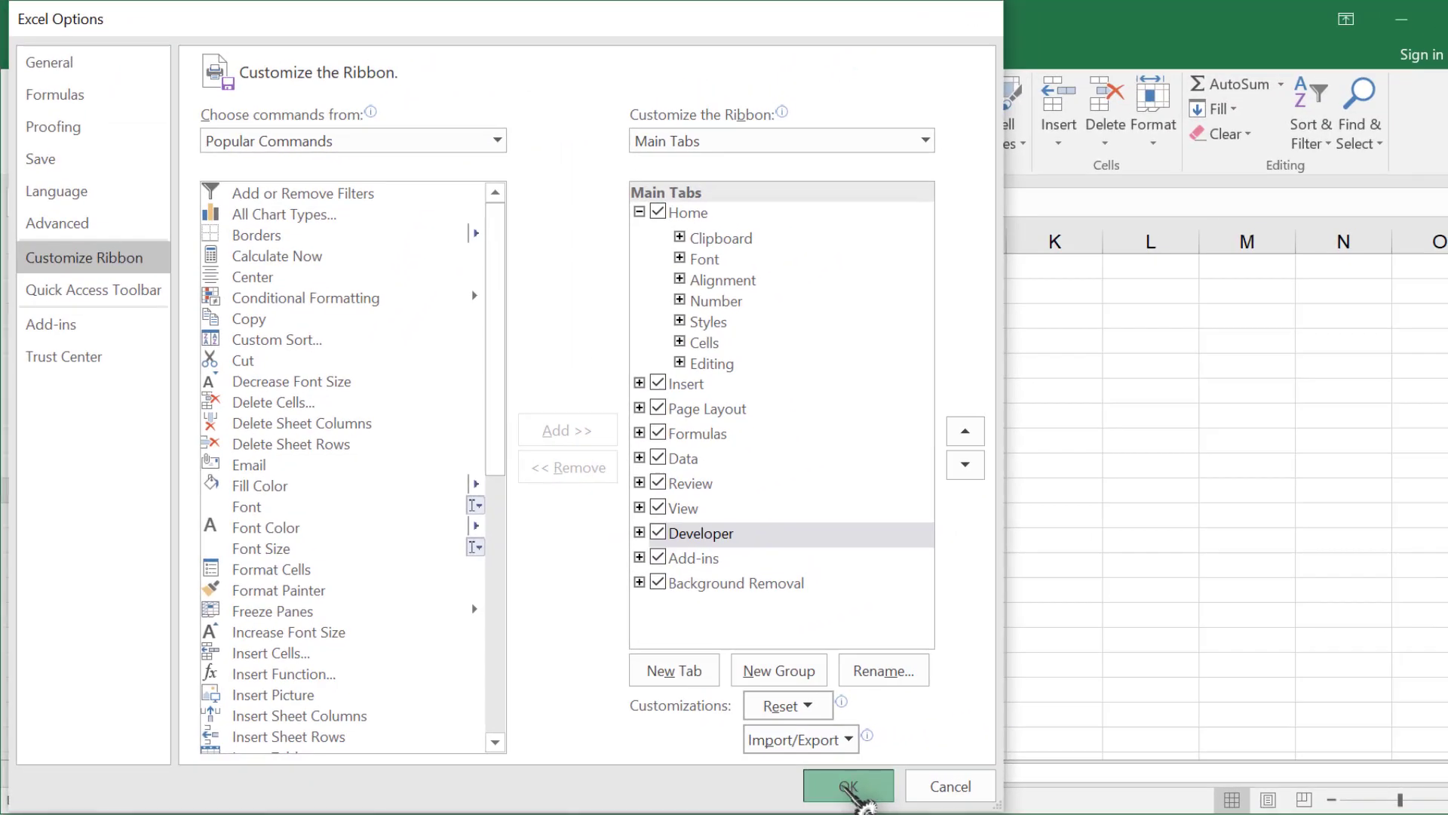
{"action": "left_click", "coordinate": [1122, 757]}
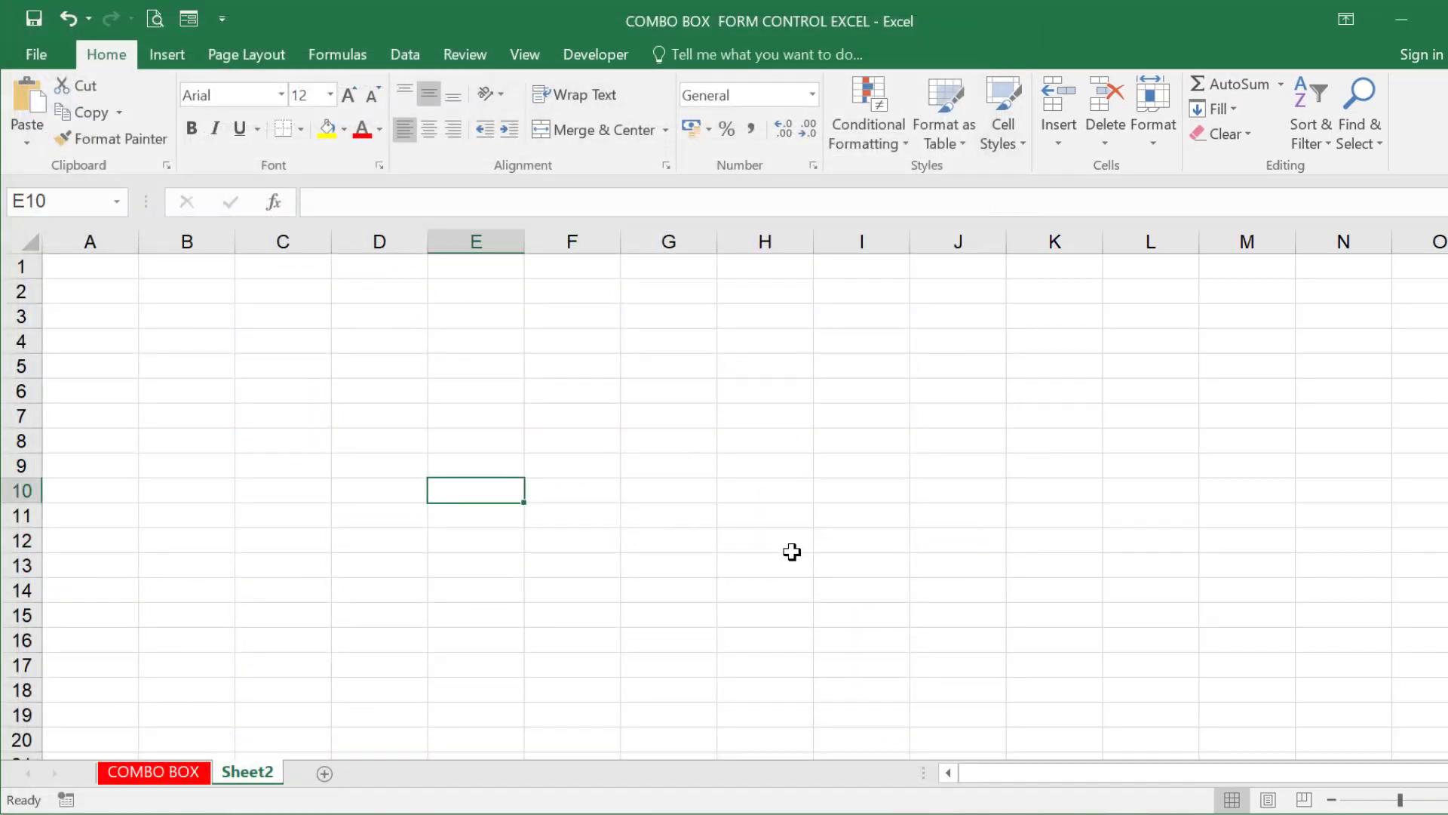
Show the Developer tab, select H5, then switch to the COMBO BOX sheet
{"action": "left_click", "coordinate": [669, 415]}
{"action": "left_click", "coordinate": [596, 55]}
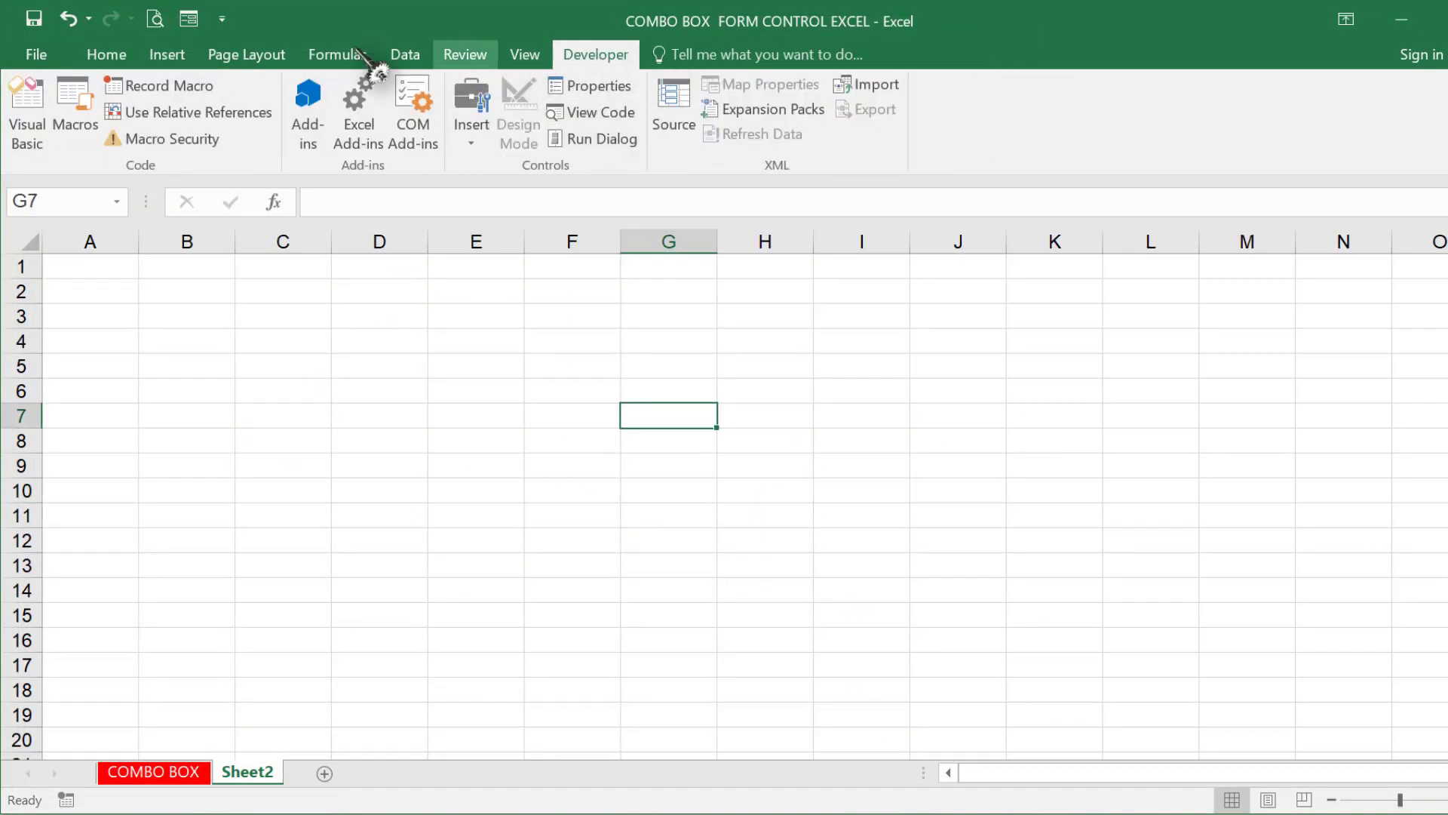
{"action": "left_click", "coordinate": [746, 361]}
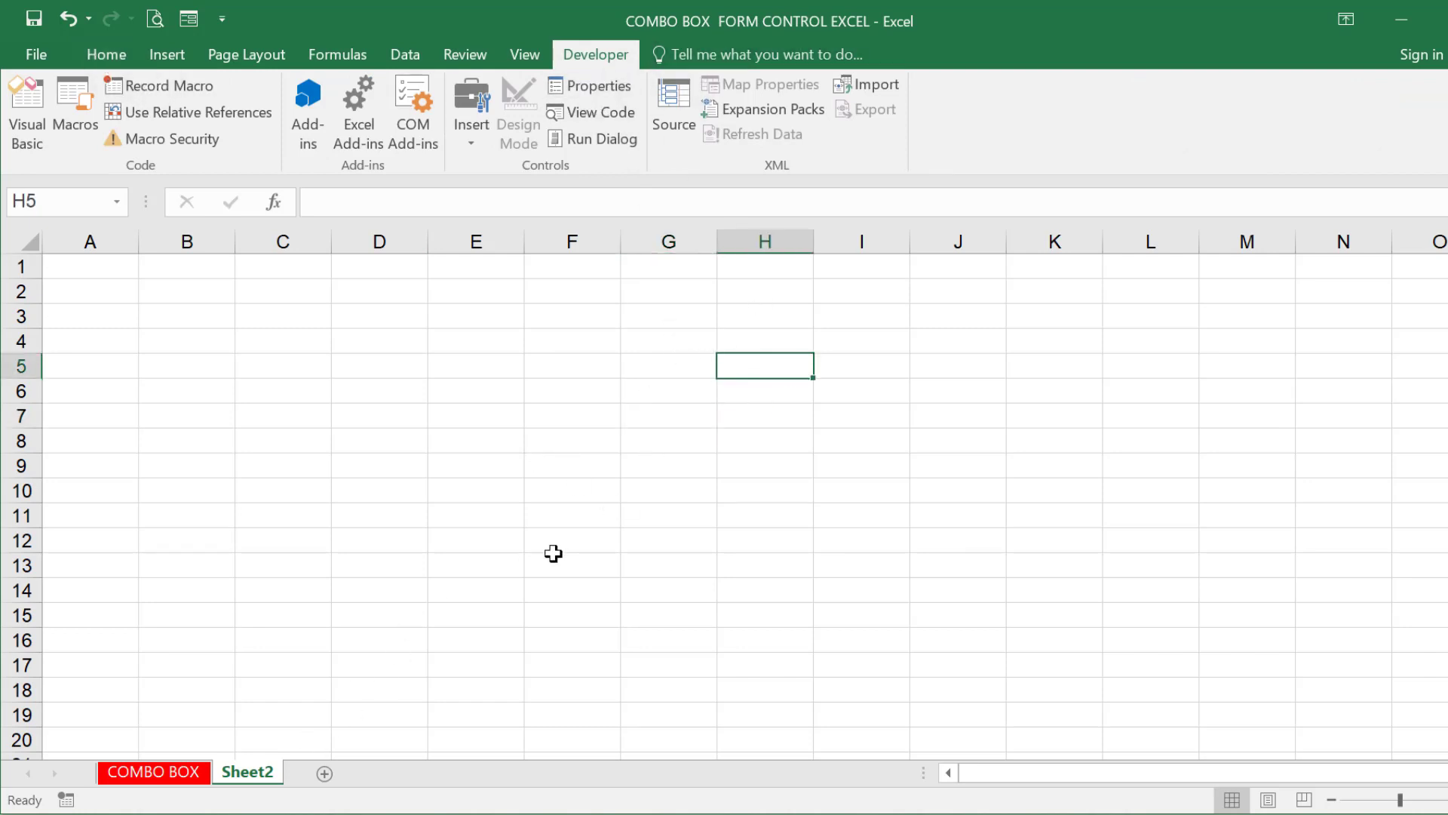
{"action": "left_click", "coordinate": [189, 773]}
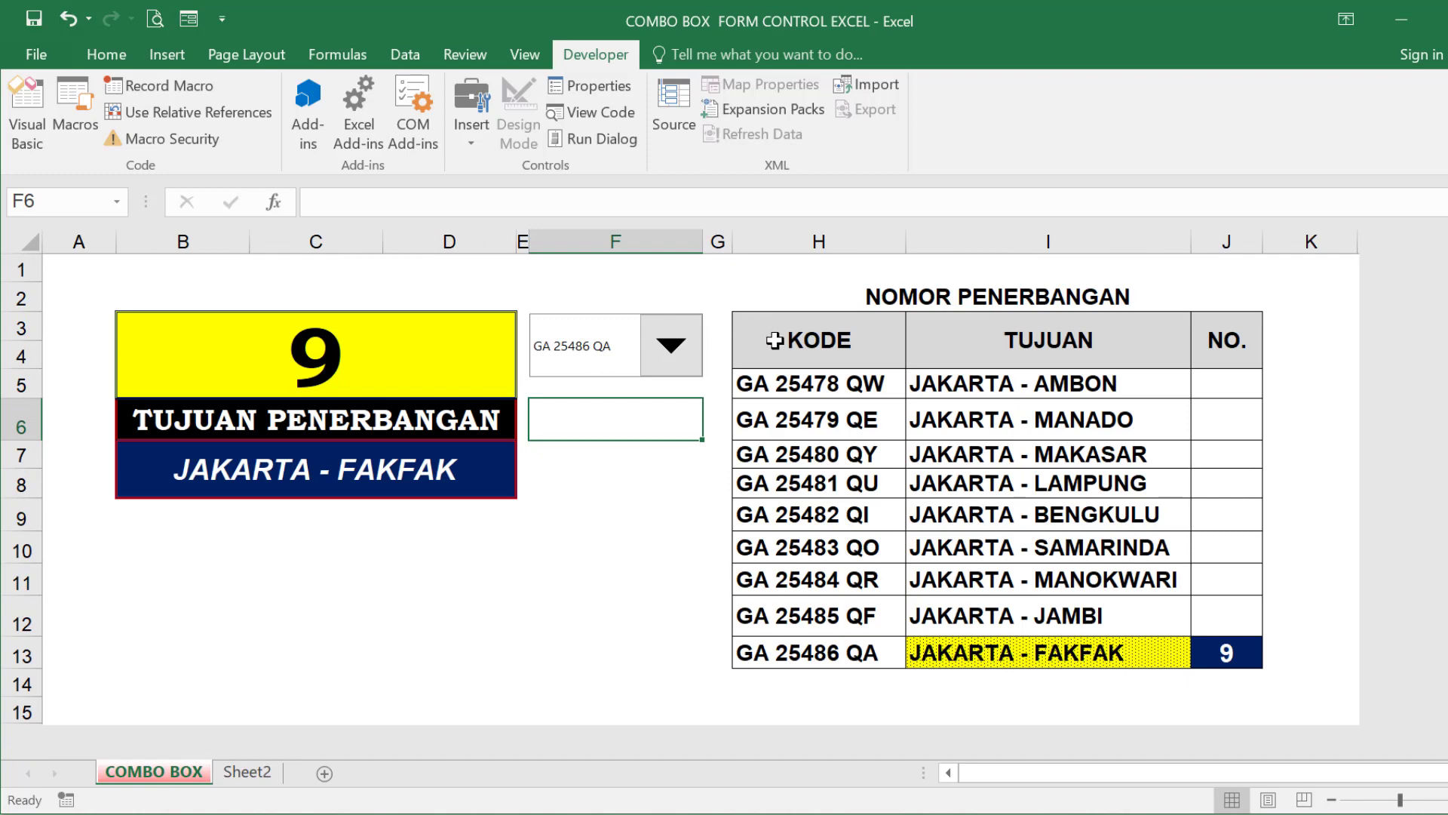
Copy the flight table H2:J13 and paste it at F3 on Sheet2, keeping source column widths
{"action": "left_click_drag", "start_coordinate": [775, 340], "coordinate": [1166, 371]}
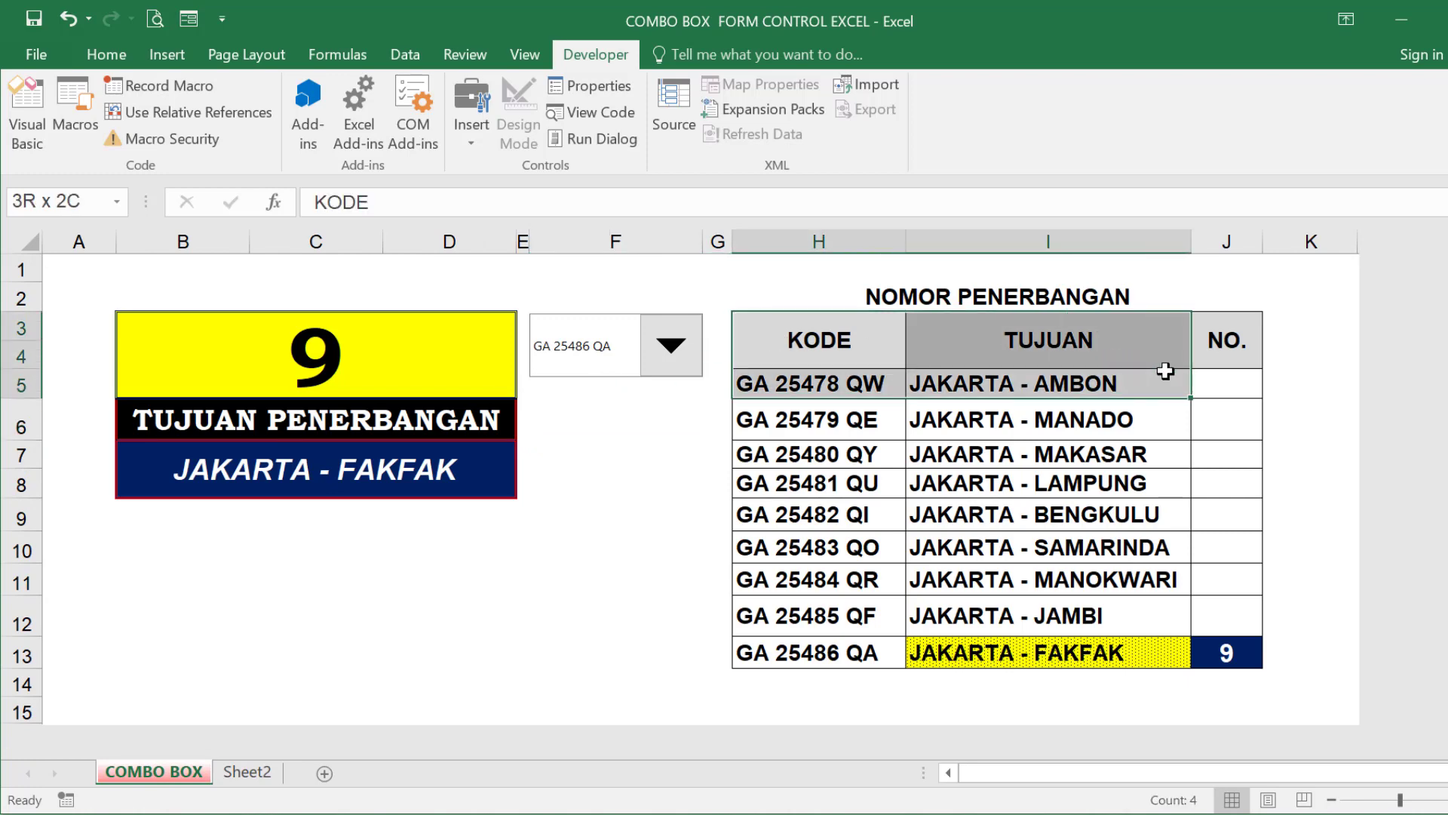
{"action": "left_click_drag", "start_coordinate": [1162, 297], "coordinate": [1041, 655]}
{"action": "key", "text": "ctrl+c"}
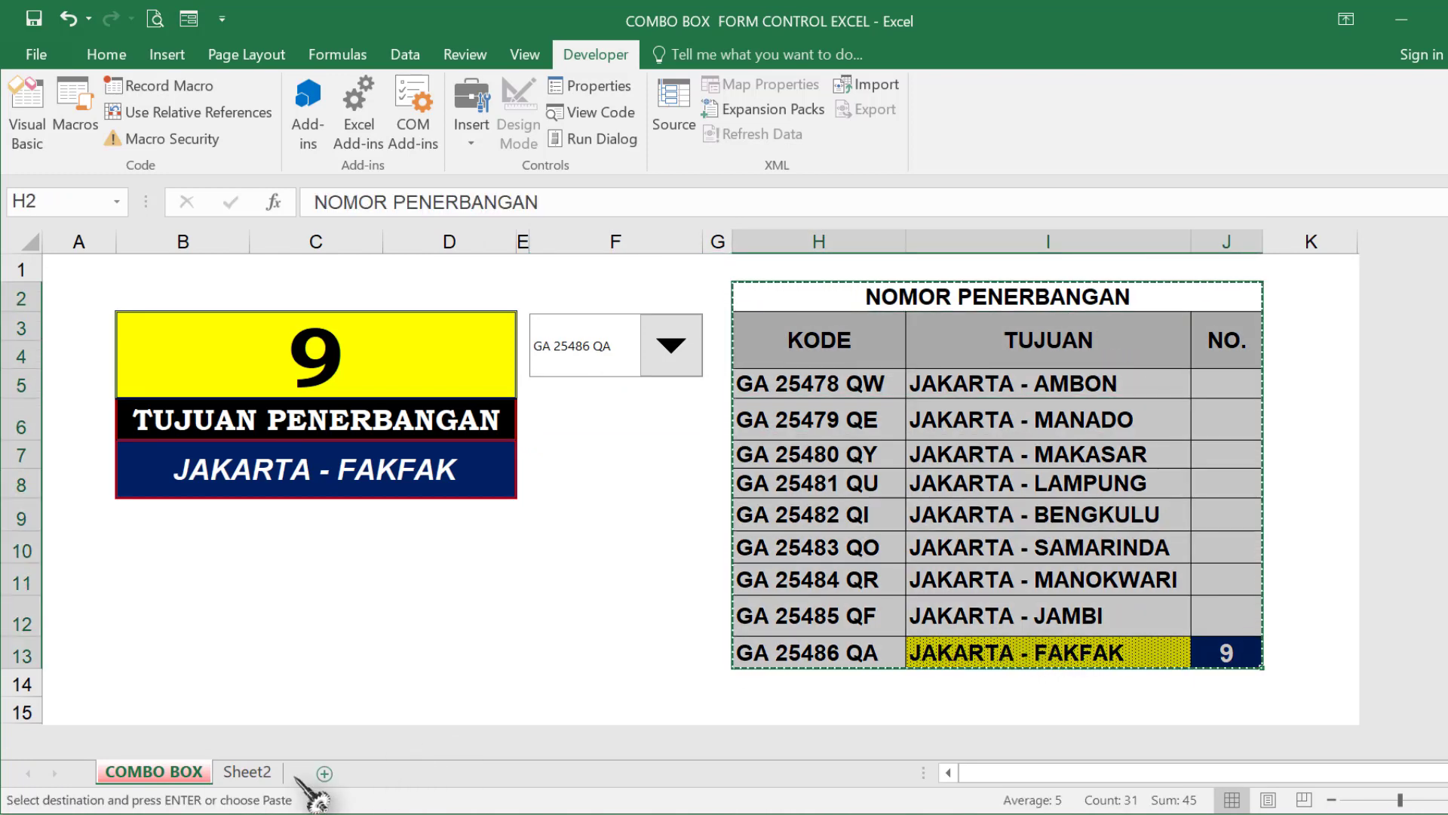
{"action": "left_click", "coordinate": [245, 772]}
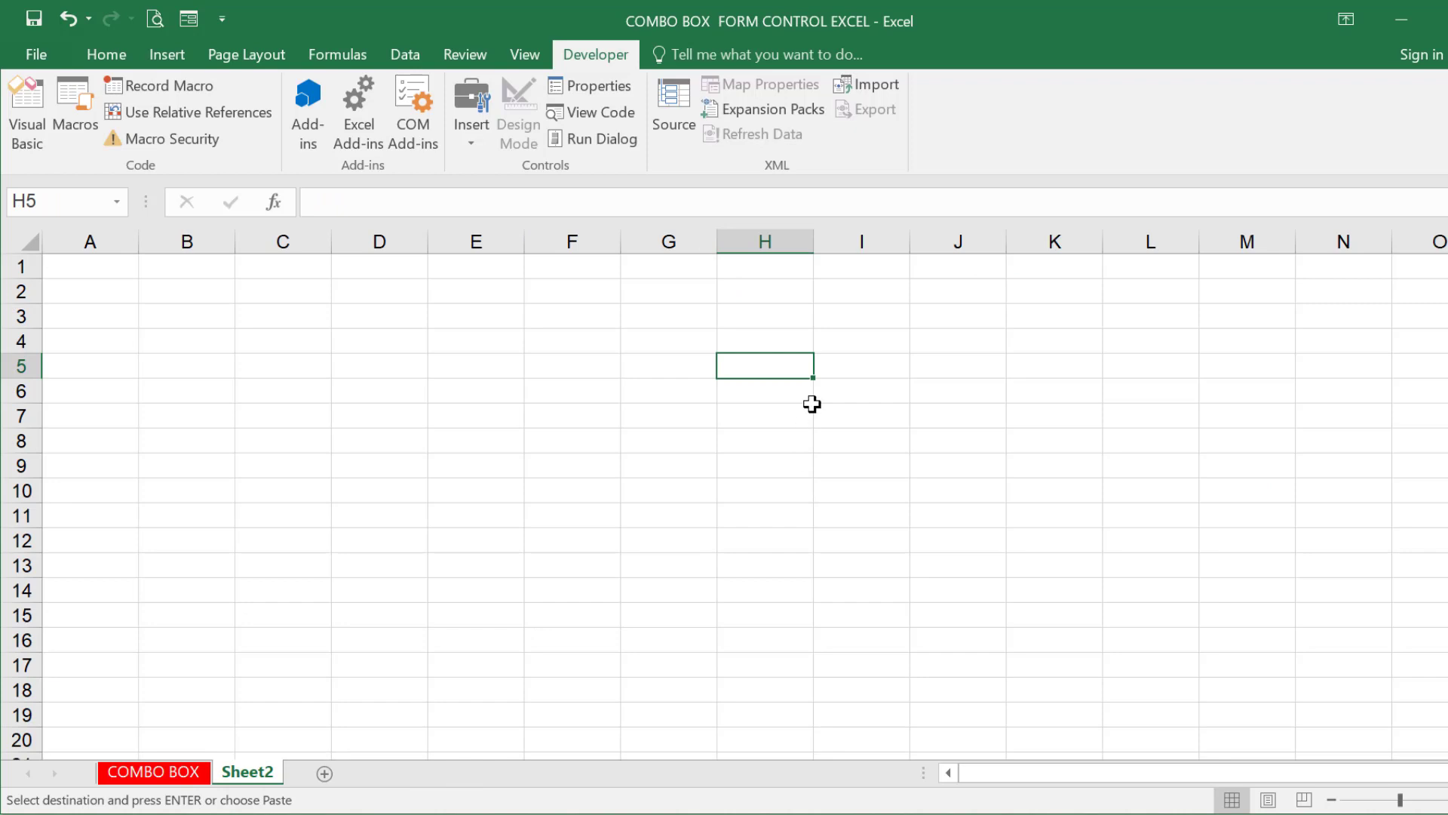
{"action": "left_click", "coordinate": [748, 312]}
{"action": "left_click", "coordinate": [635, 312]}
{"action": "key", "text": "ctrl+v"}
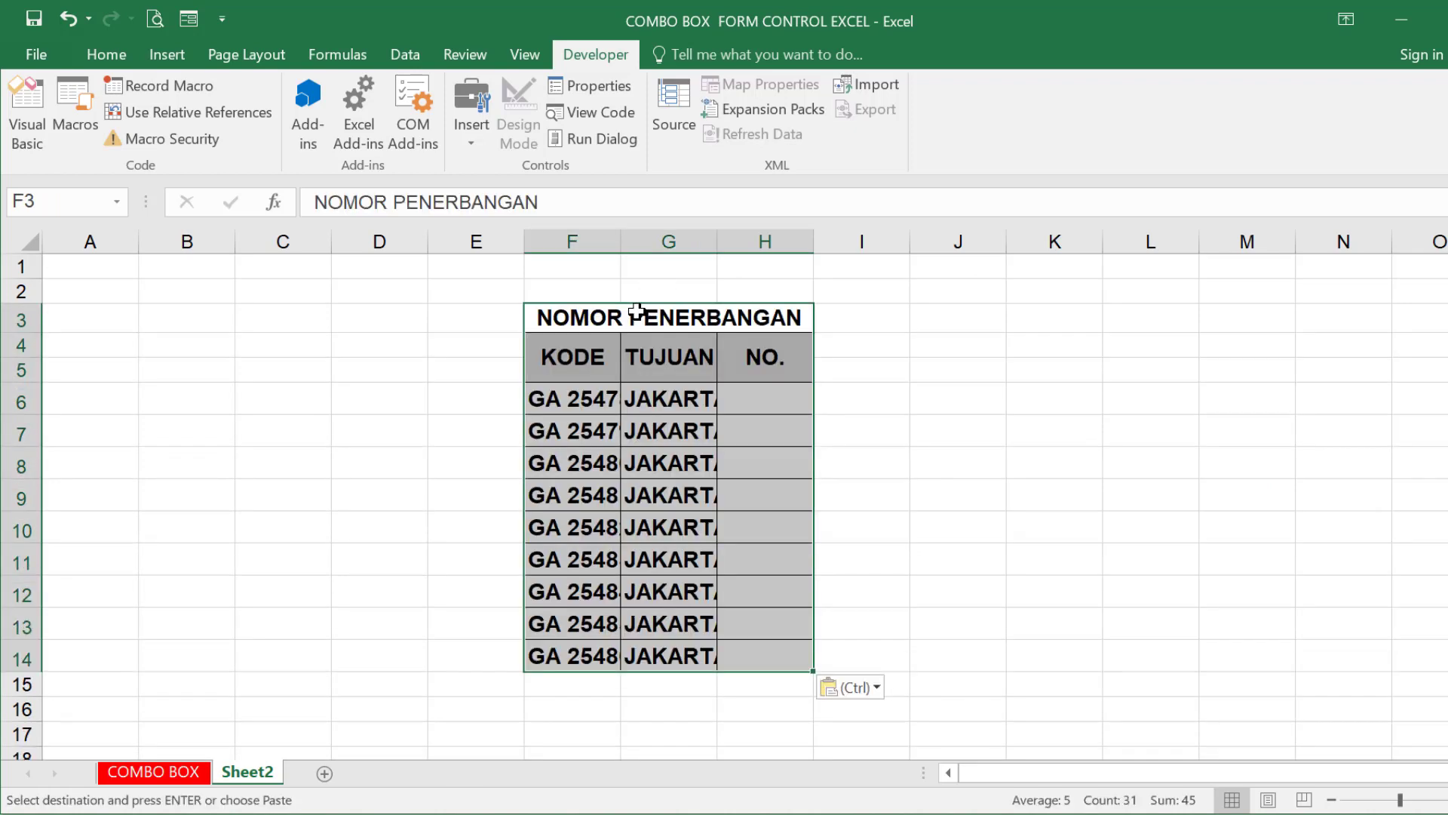
{"action": "key", "text": "ctrl"}
{"action": "key", "text": "w"}
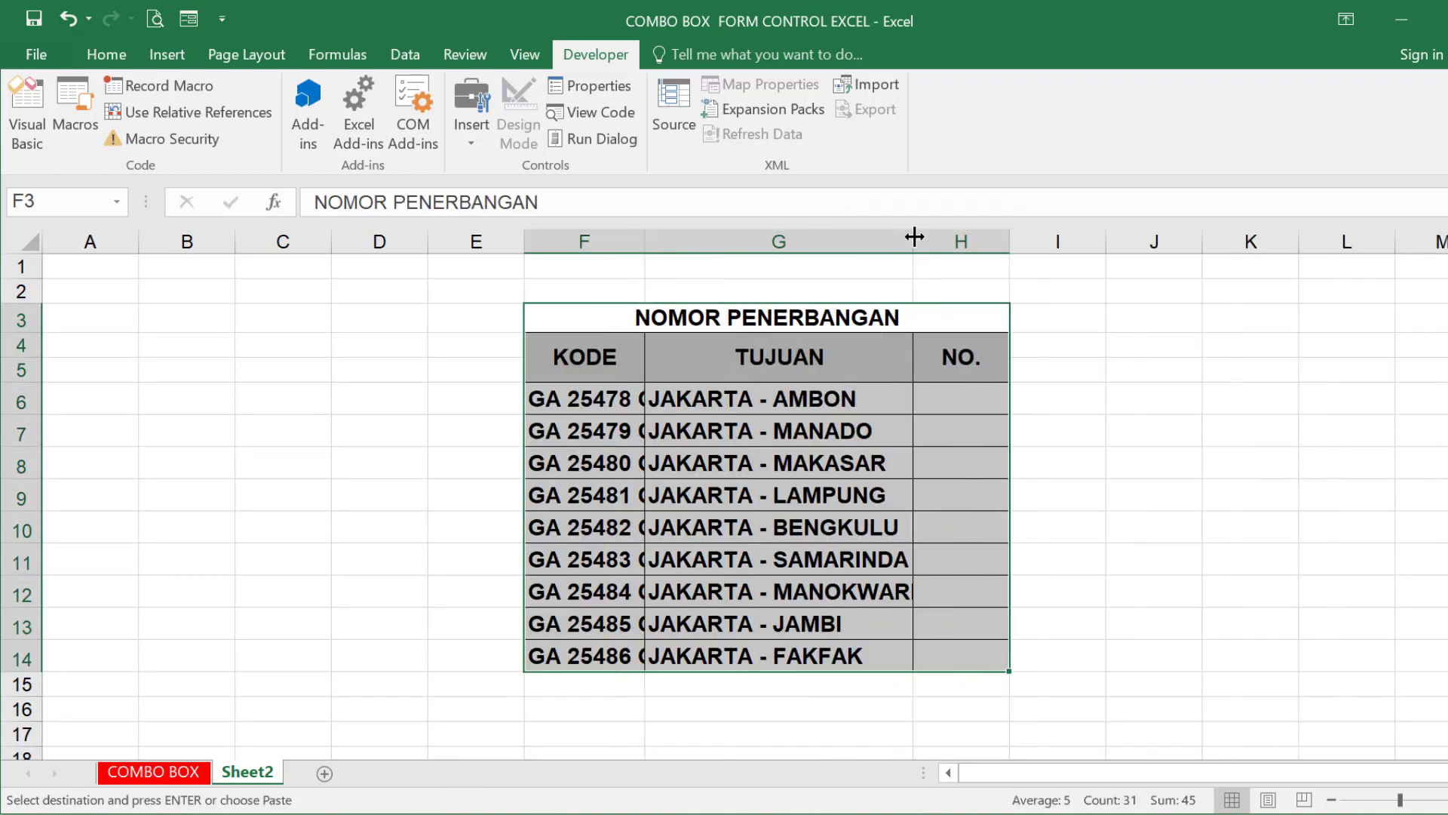
Widen columns G and H, then paste the coloured destination display at B3 with source widths
{"action": "left_click_drag", "start_coordinate": [914, 237], "coordinate": [932, 238]}
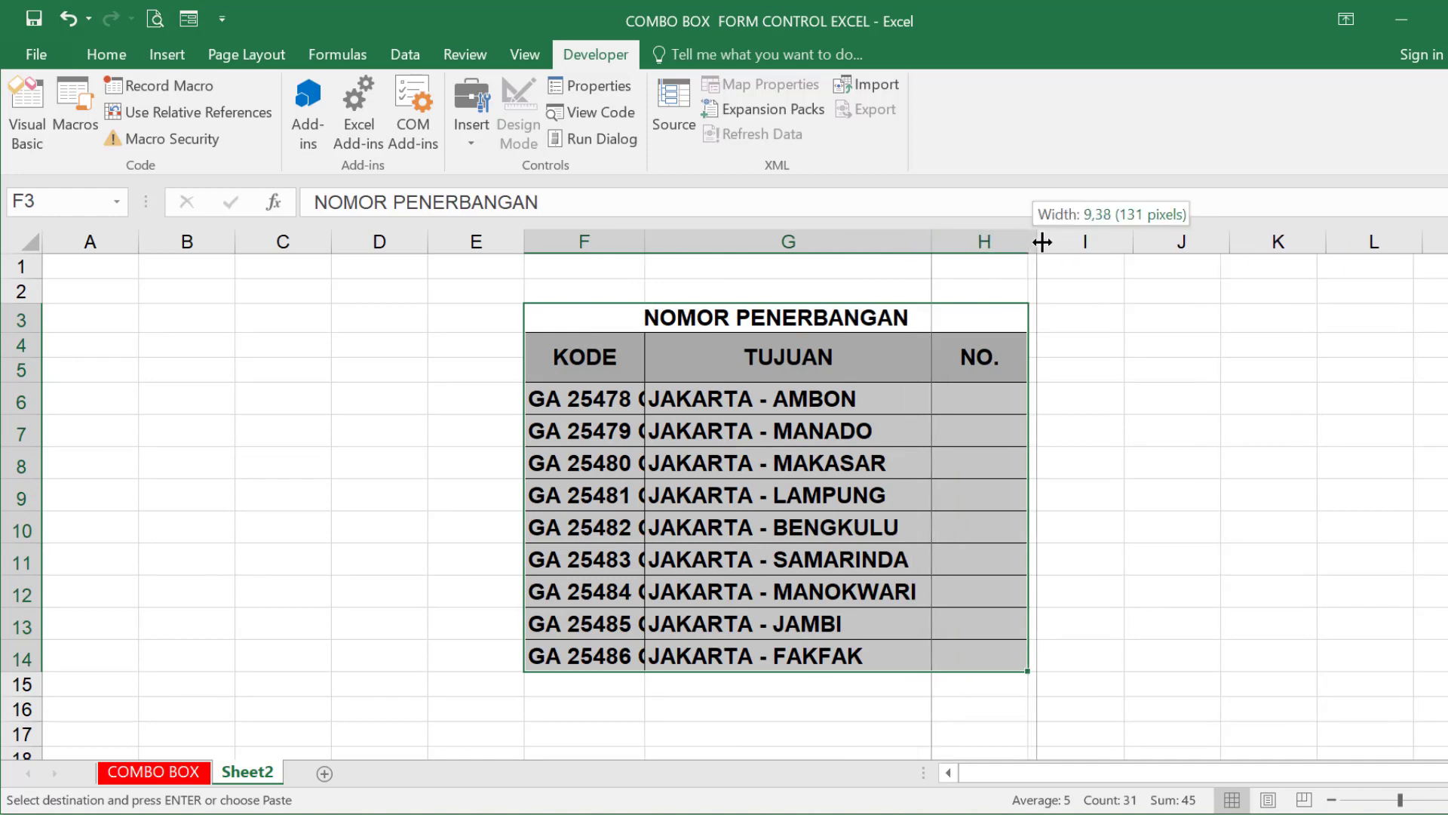
{"action": "left_click_drag", "start_coordinate": [1037, 236], "coordinate": [1041, 236]}
{"action": "left_click", "coordinate": [1197, 453]}
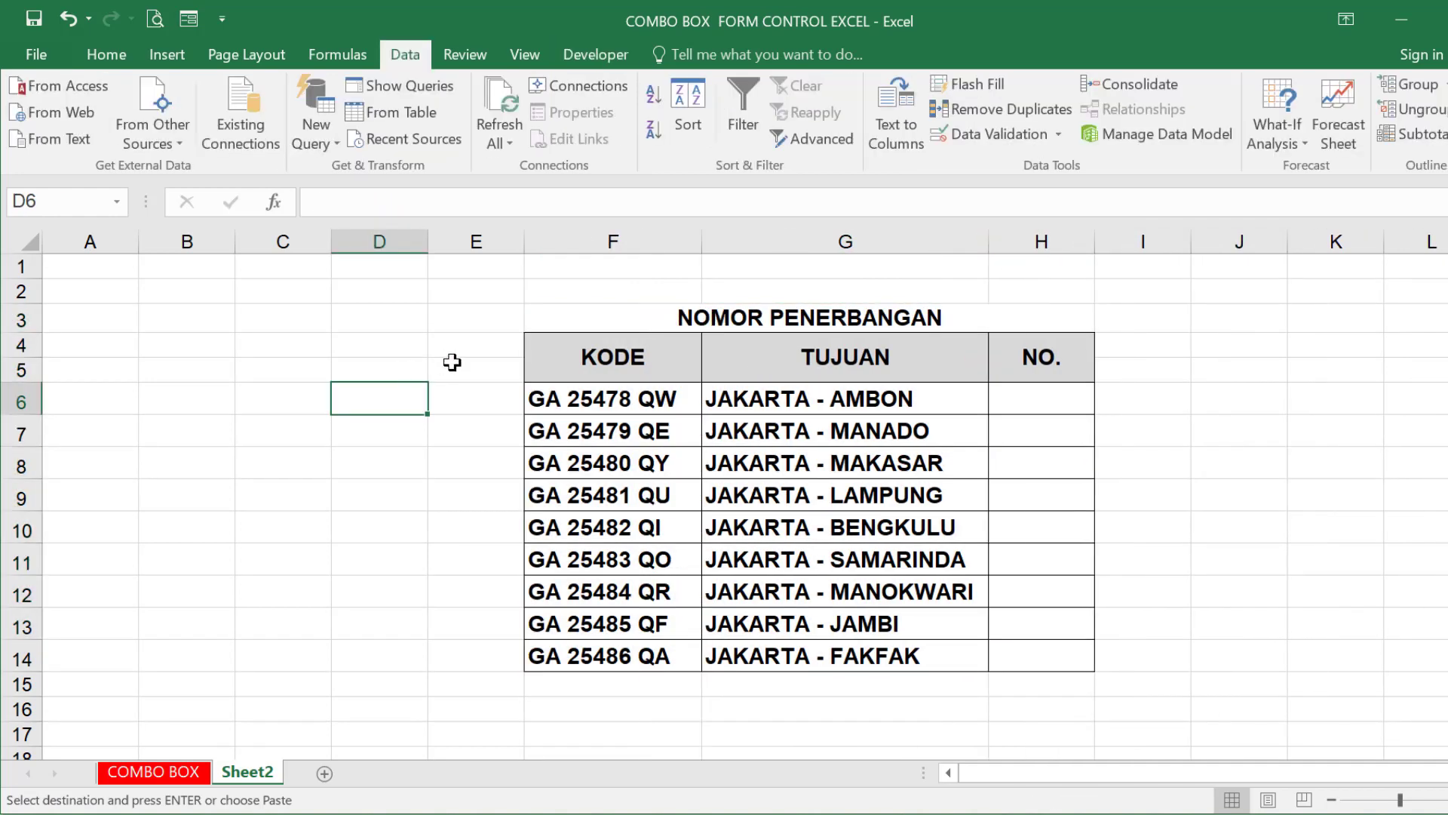
{"action": "left_click", "coordinate": [448, 348]}
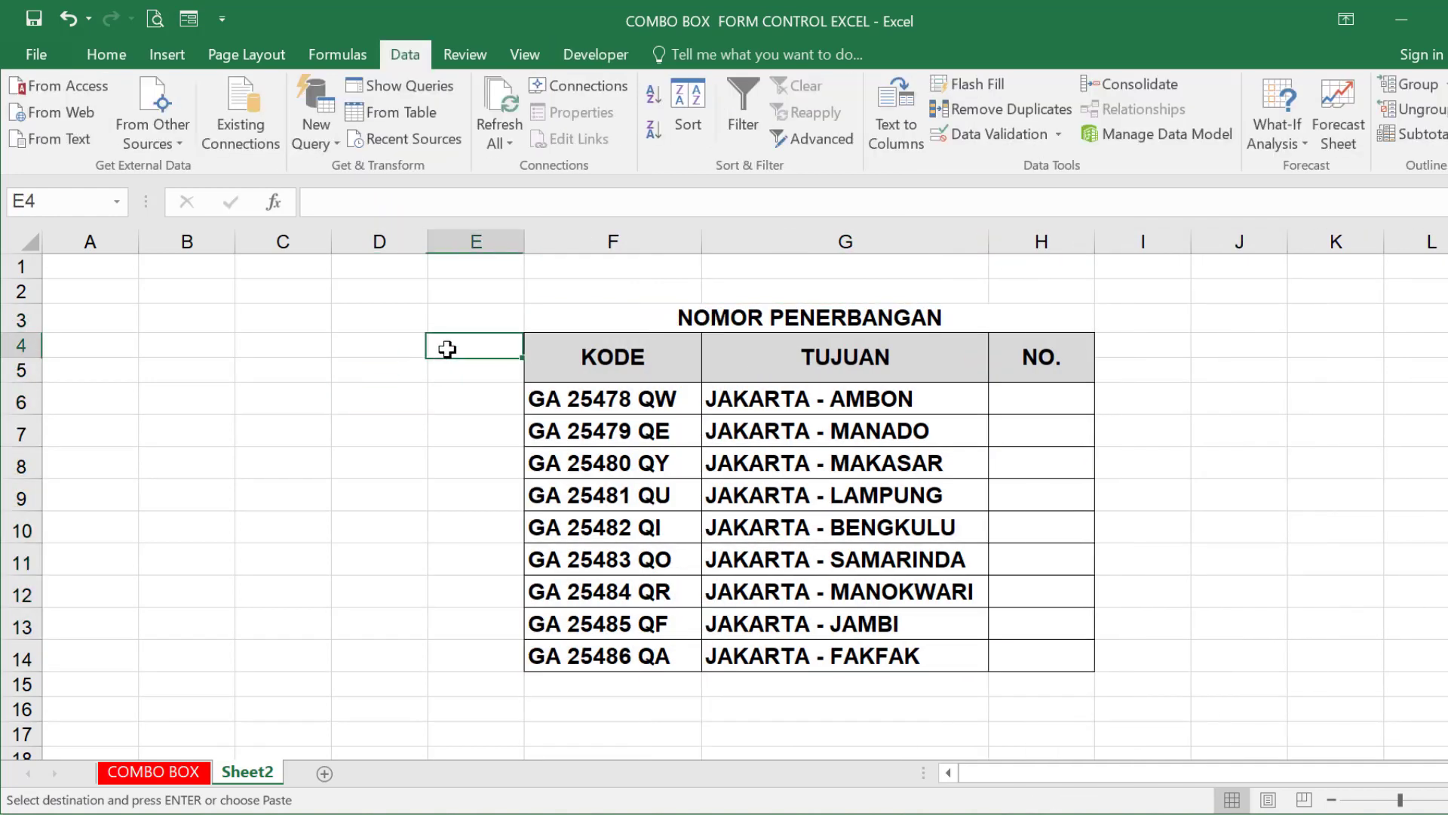
{"action": "key", "text": "ctrl+Page_Up"}
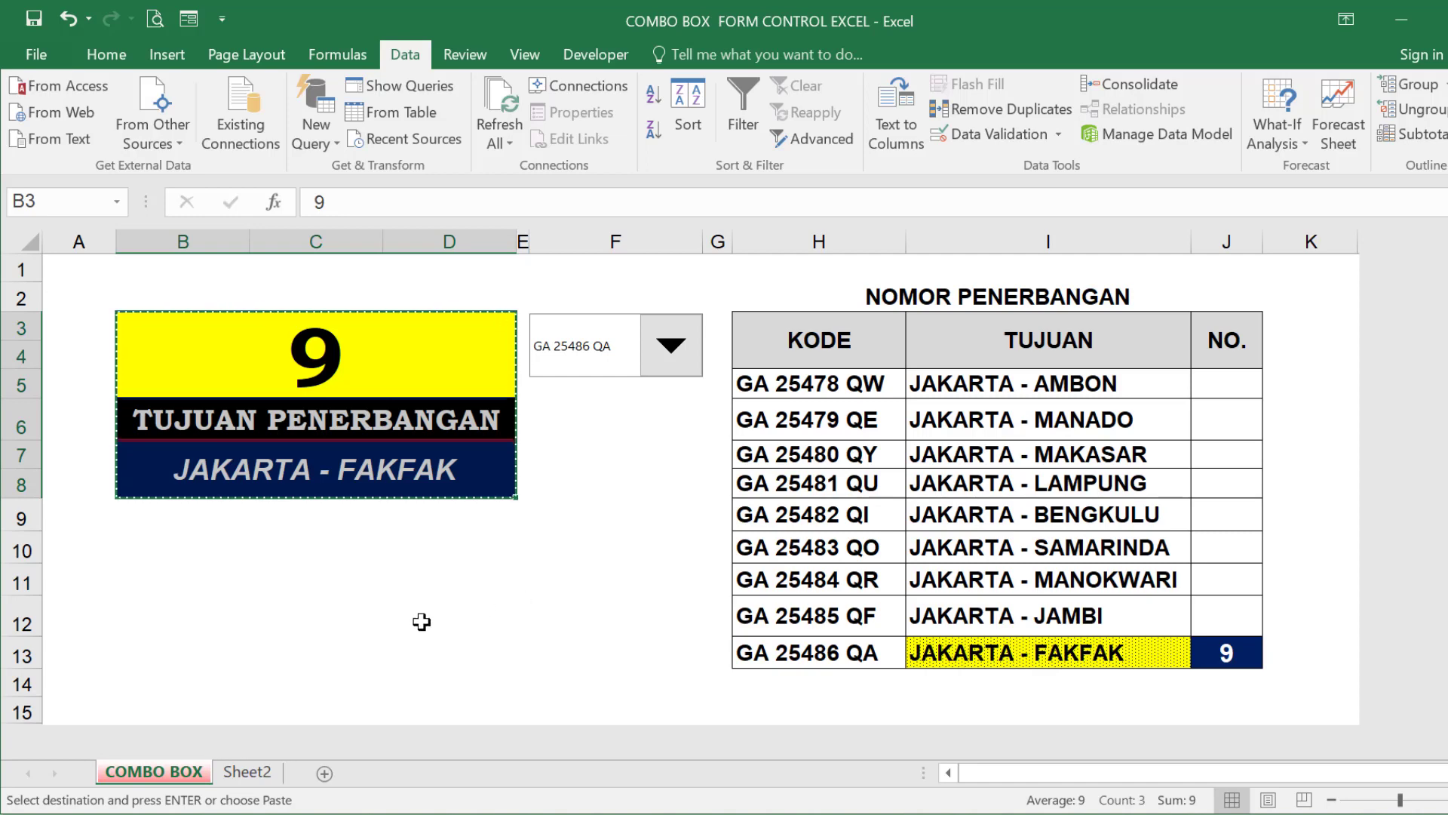
{"action": "left_click", "coordinate": [264, 772]}
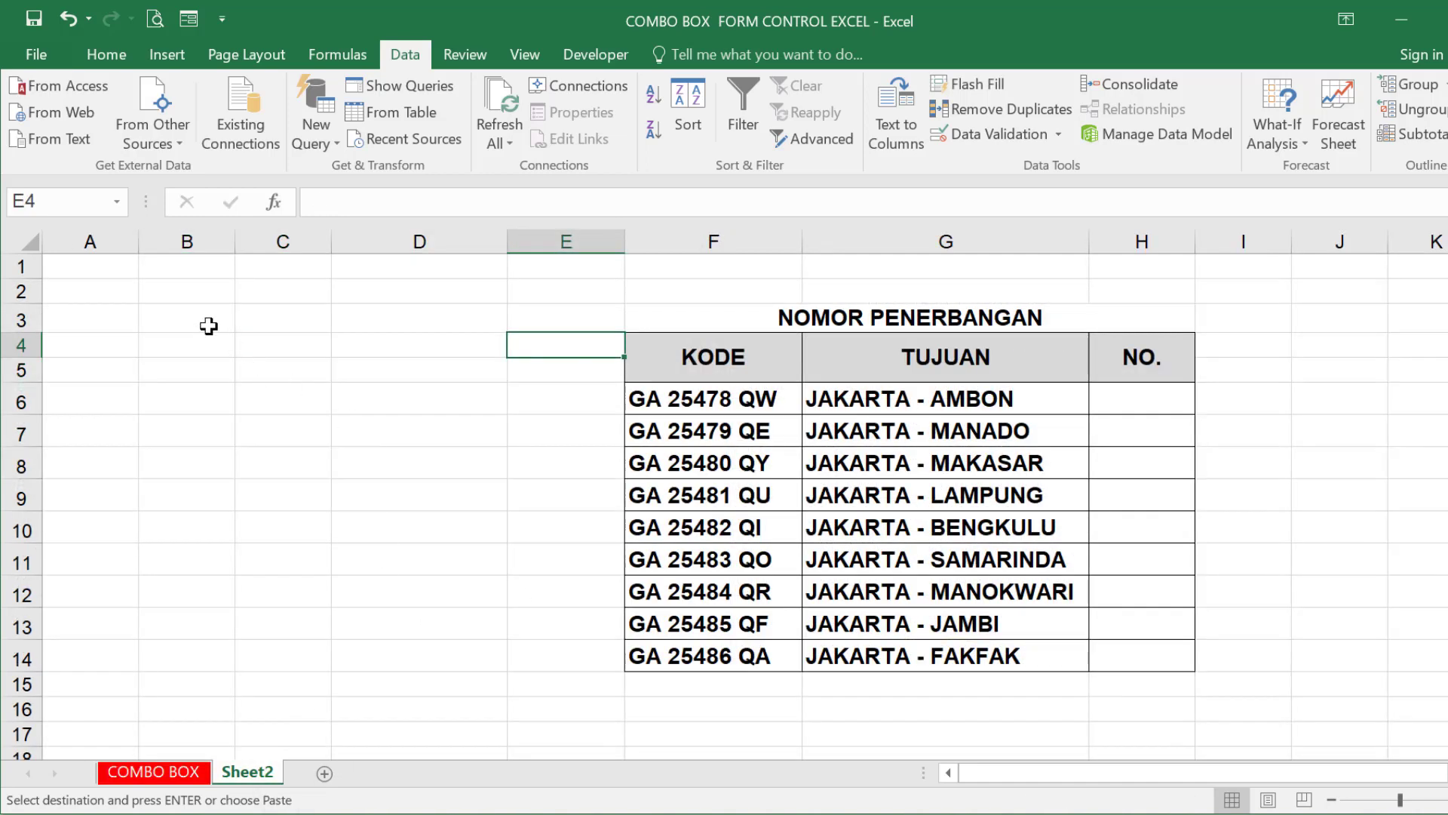
{"action": "left_click", "coordinate": [206, 313]}
{"action": "key", "text": "ctrl+v"}
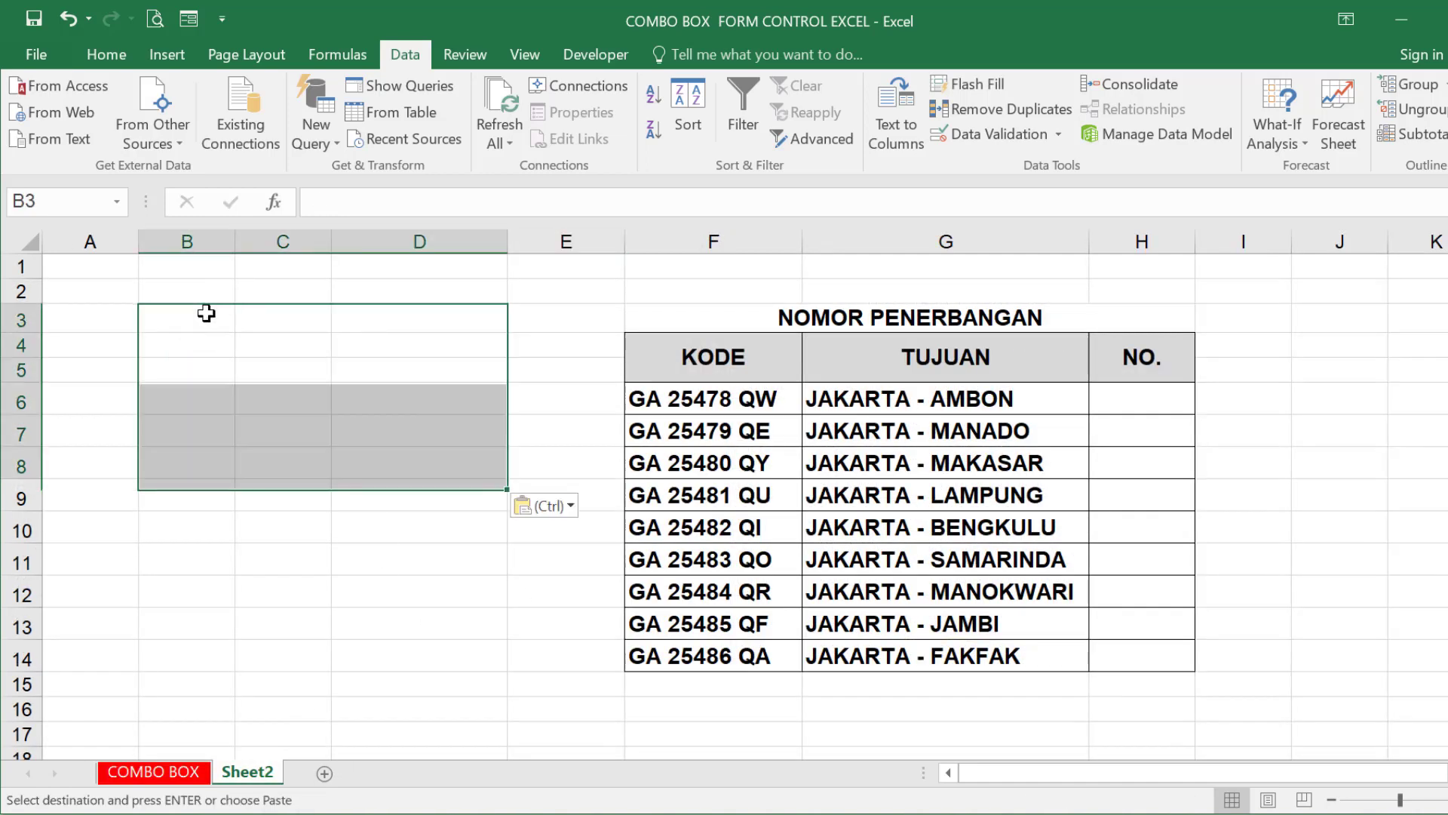
{"action": "key", "text": "ctrl+w"}
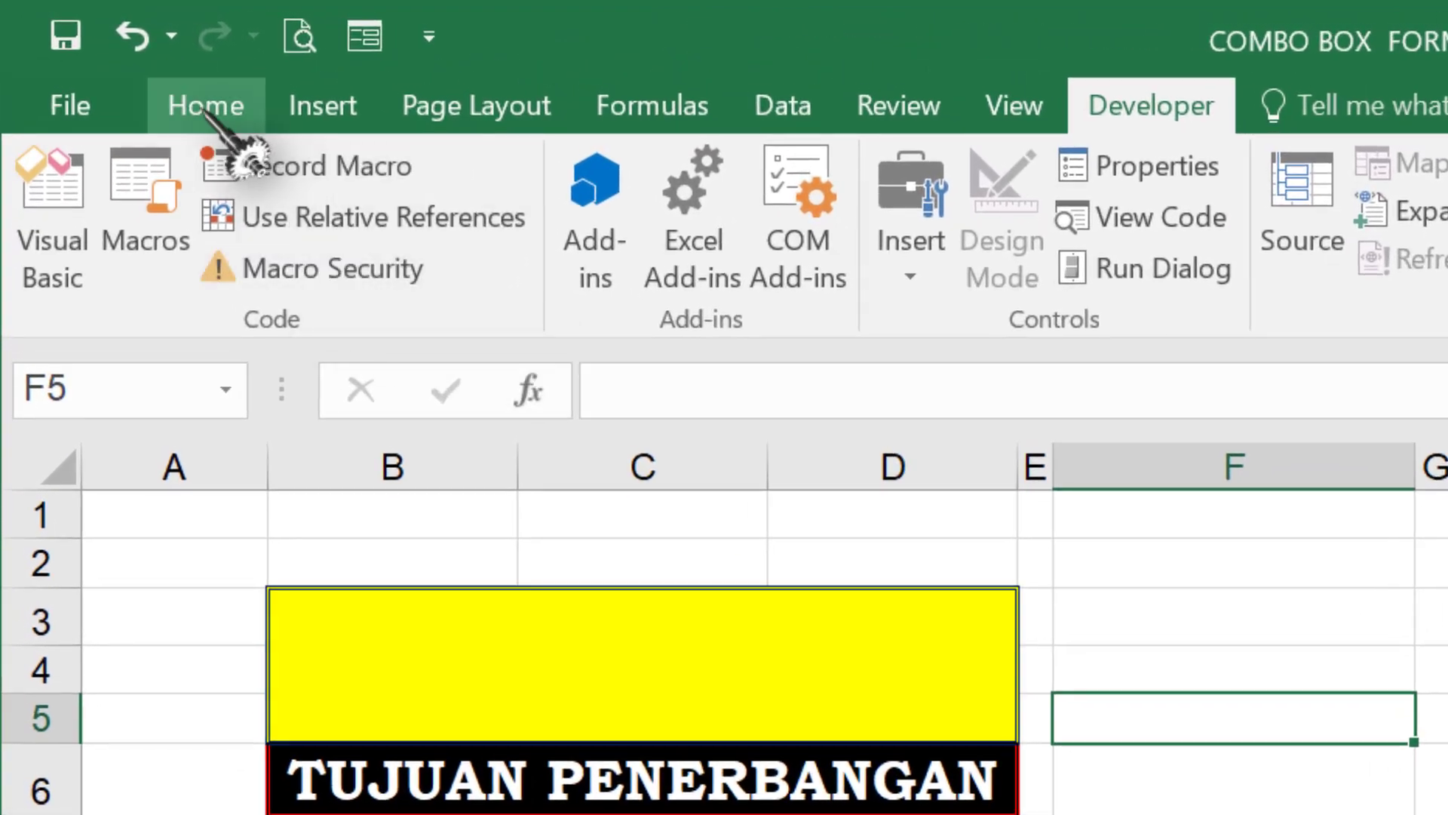
Draw a Form Controls combo box beside the TUJUAN PENERBANGAN box and nudge it left
{"action": "left_click", "coordinate": [205, 109]}
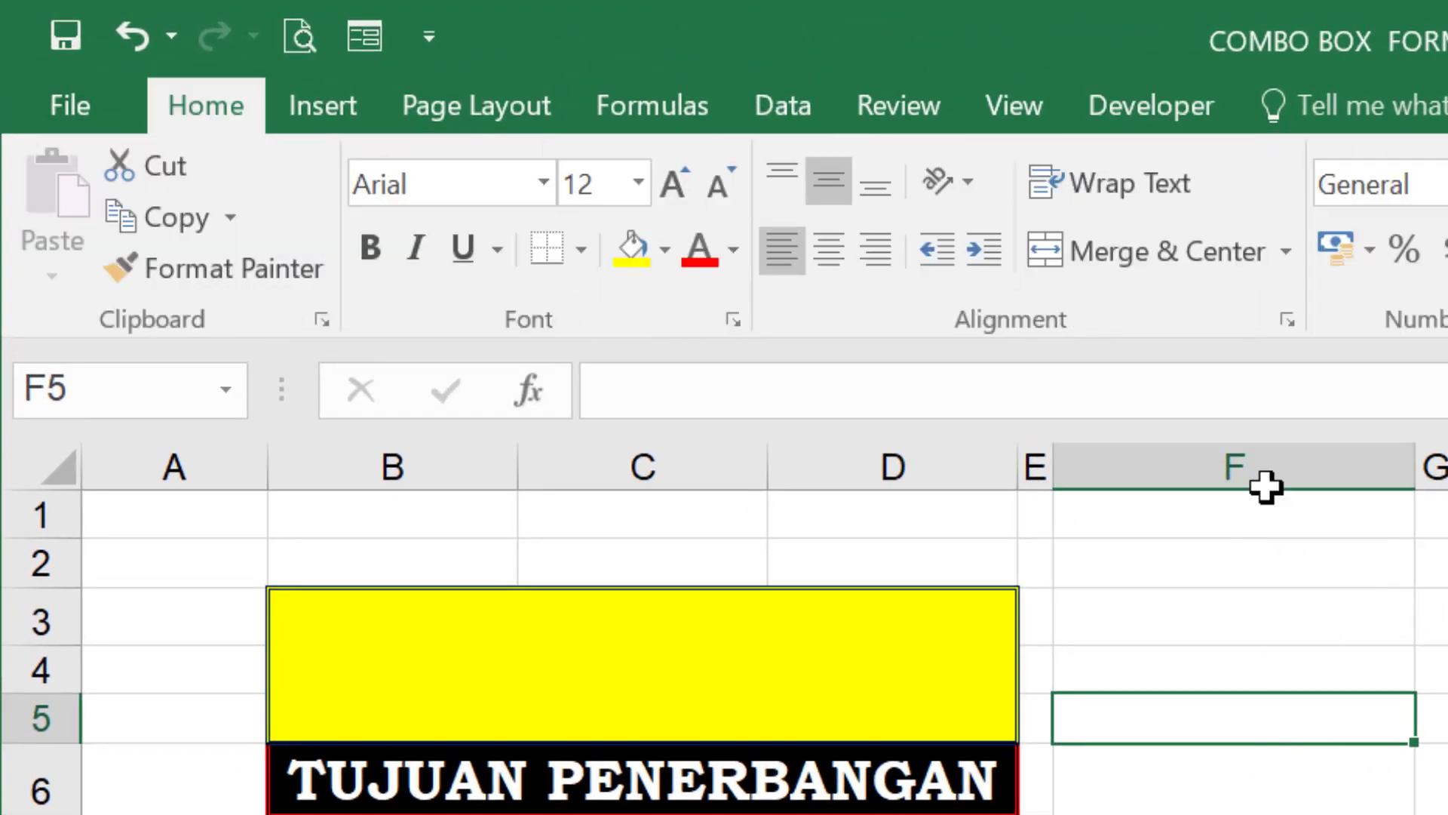
{"action": "left_click", "coordinate": [1177, 117]}
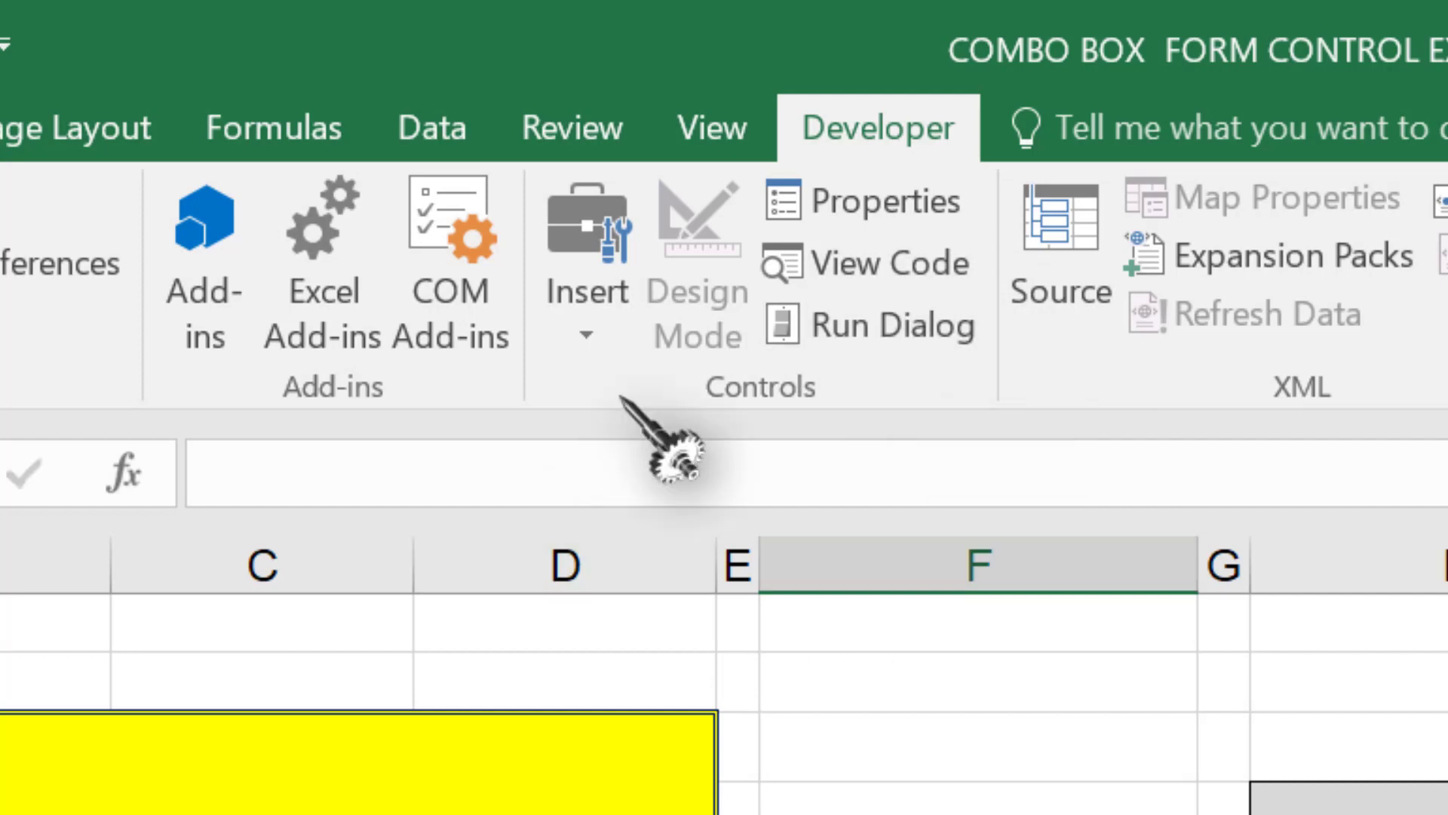
{"action": "left_click", "coordinate": [608, 347]}
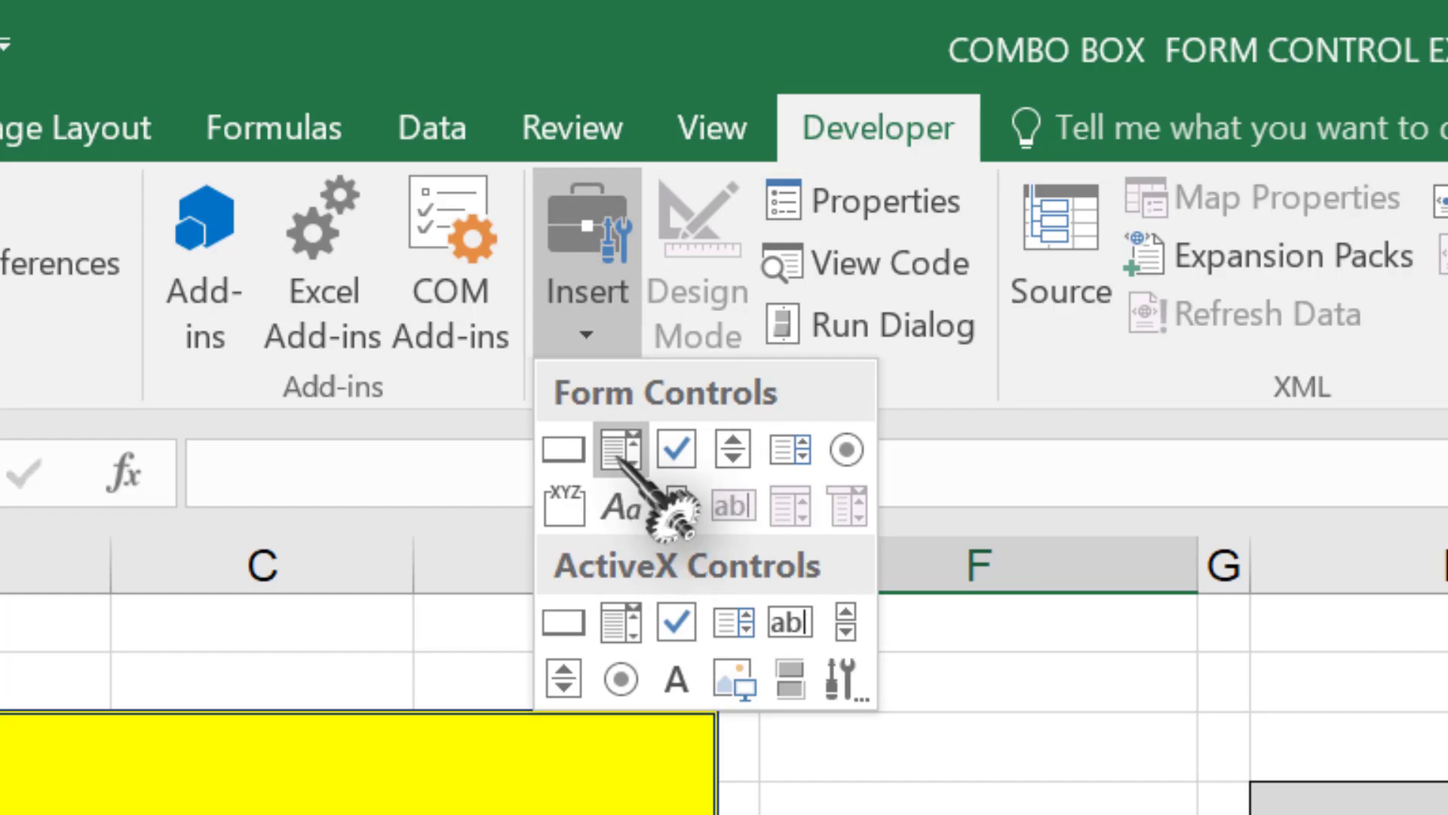
{"action": "left_click", "coordinate": [617, 453]}
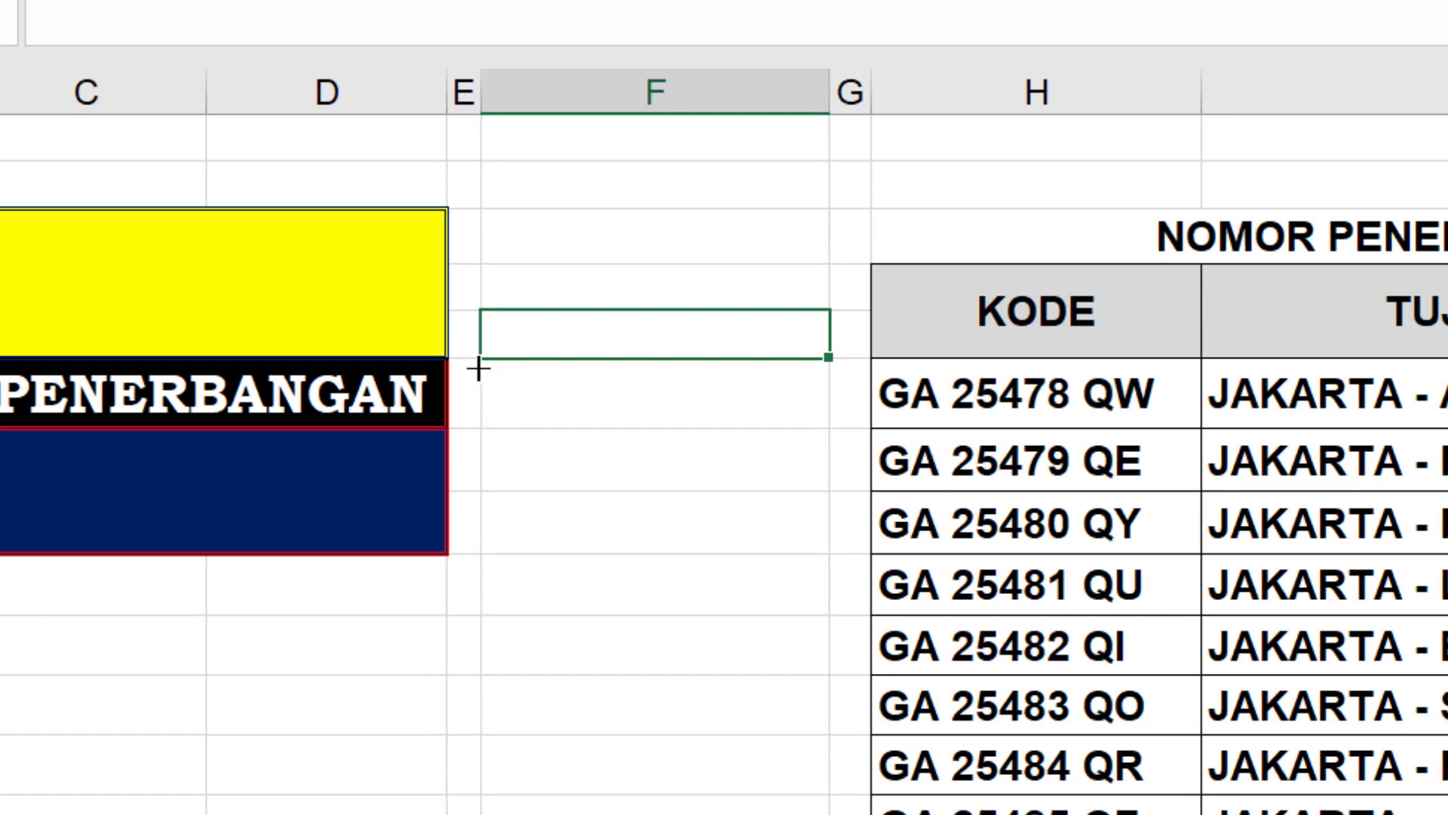
{"action": "mouse_move", "coordinate": [476, 356]}
{"action": "left_mouse_down"}
{"action": "mouse_move", "coordinate": [821, 424]}
{"action": "mouse_move", "coordinate": [825, 441]}
{"action": "left_mouse_up"}
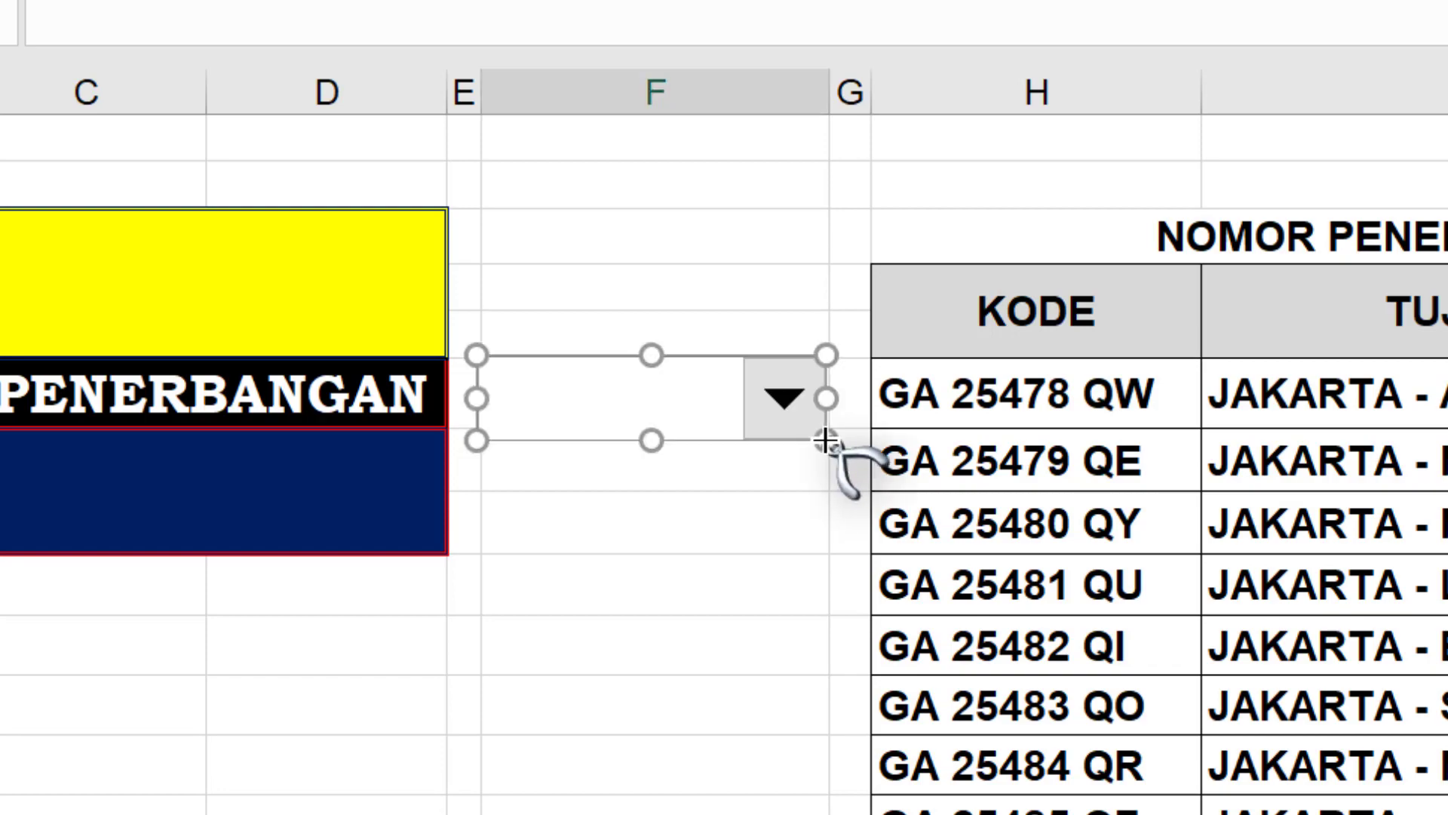
{"action": "key", "text": "Escape"}
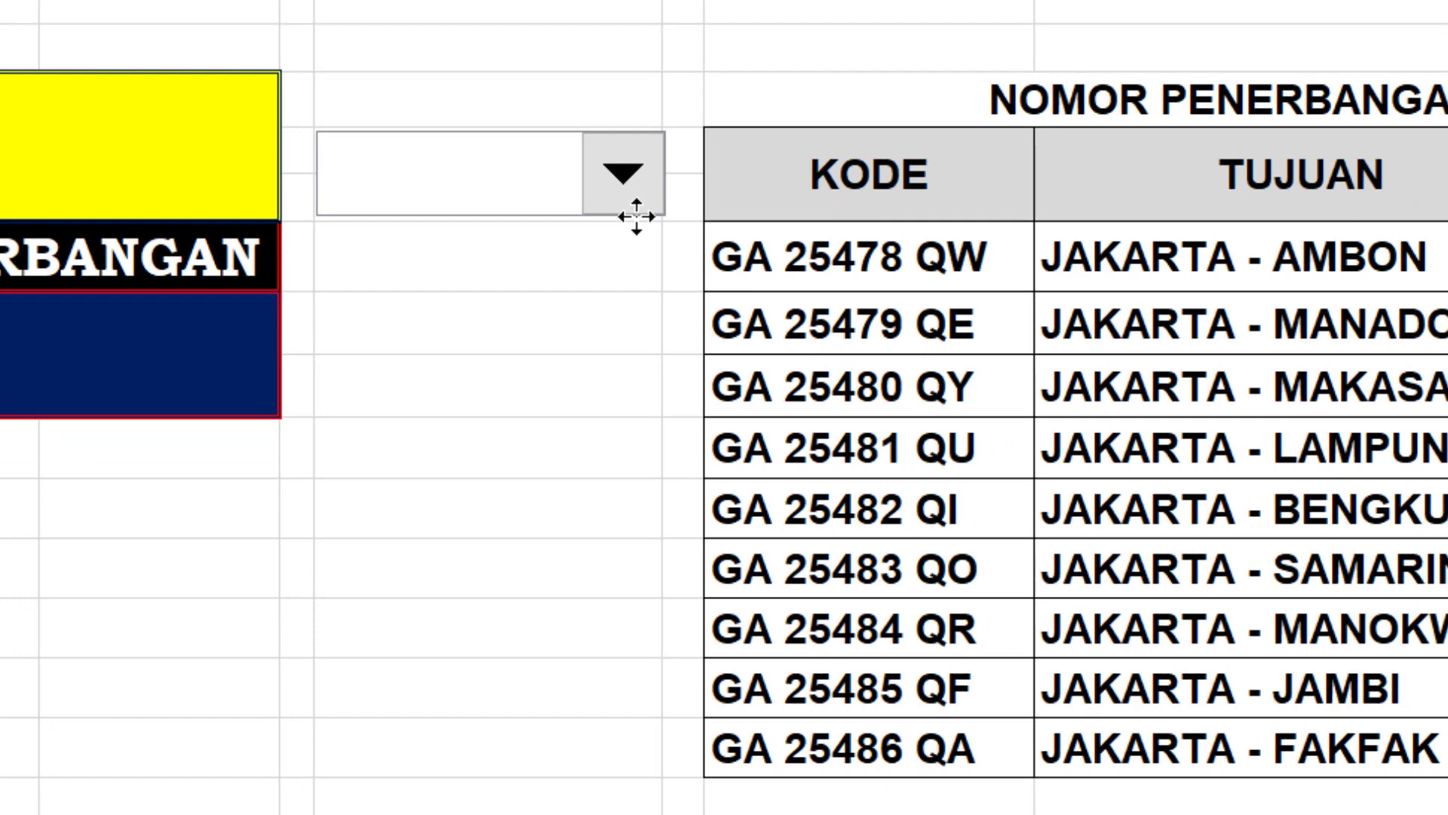
{"action": "left_click", "coordinate": [636, 217]}
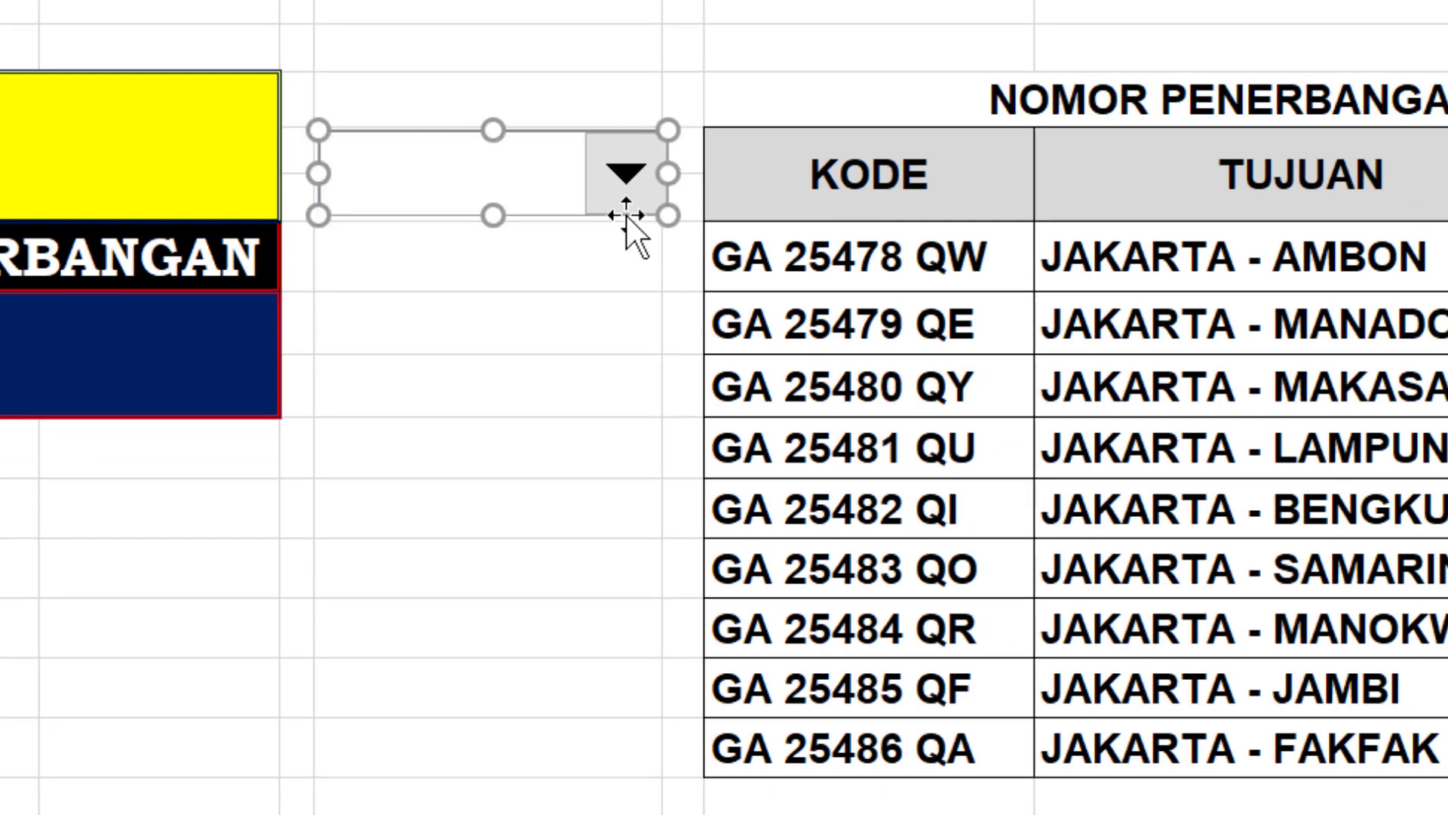
{"action": "left_click_drag", "start_coordinate": [624, 217], "coordinate": [617, 214]}
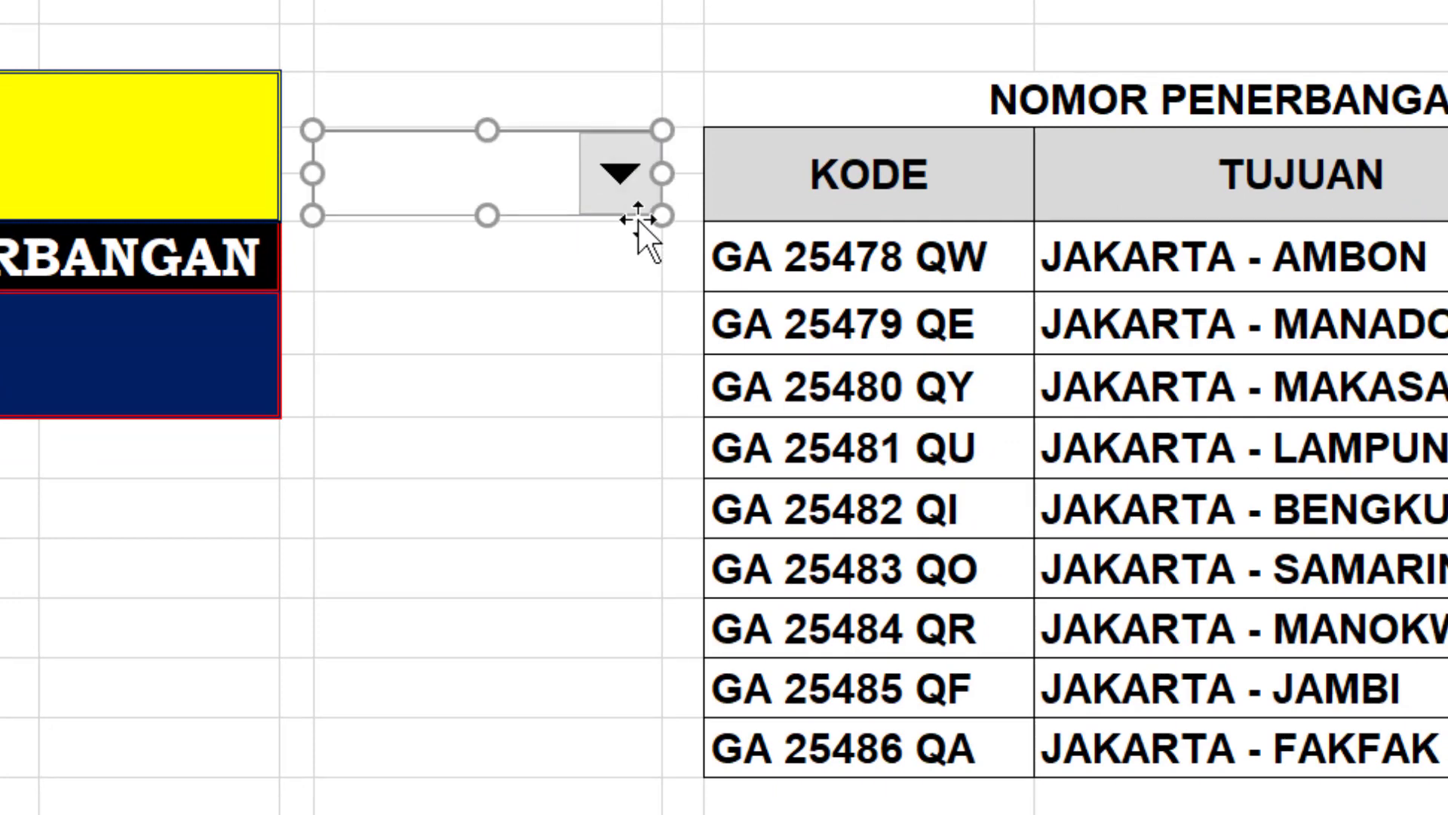
Set the combo box's input range to $H$6:$H$14, cell link $B$3, and 9 drop-down lines
{"action": "right_click", "coordinate": [624, 204]}
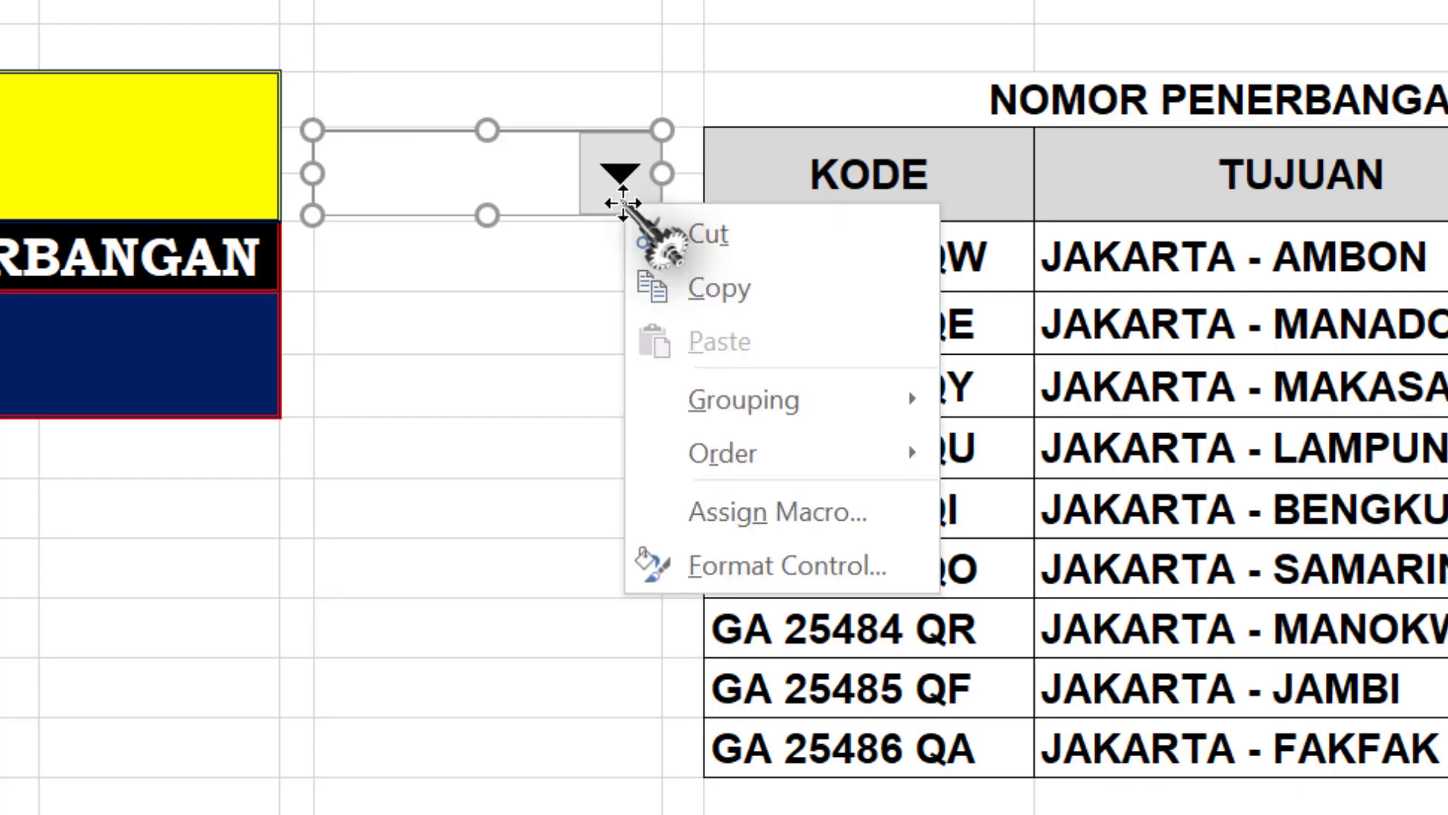
{"action": "left_click", "coordinate": [722, 564]}
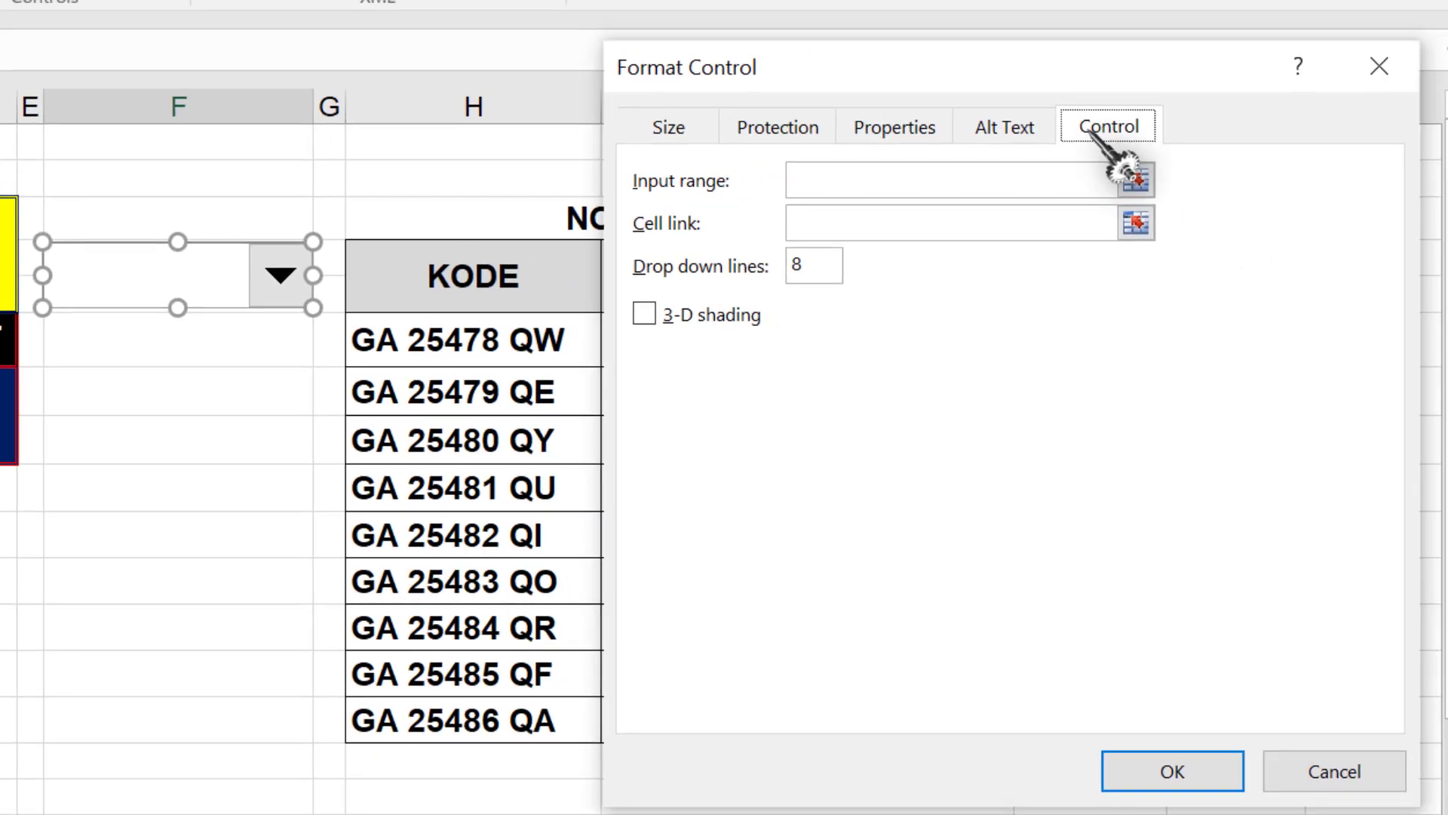
{"action": "left_click", "coordinate": [803, 184]}
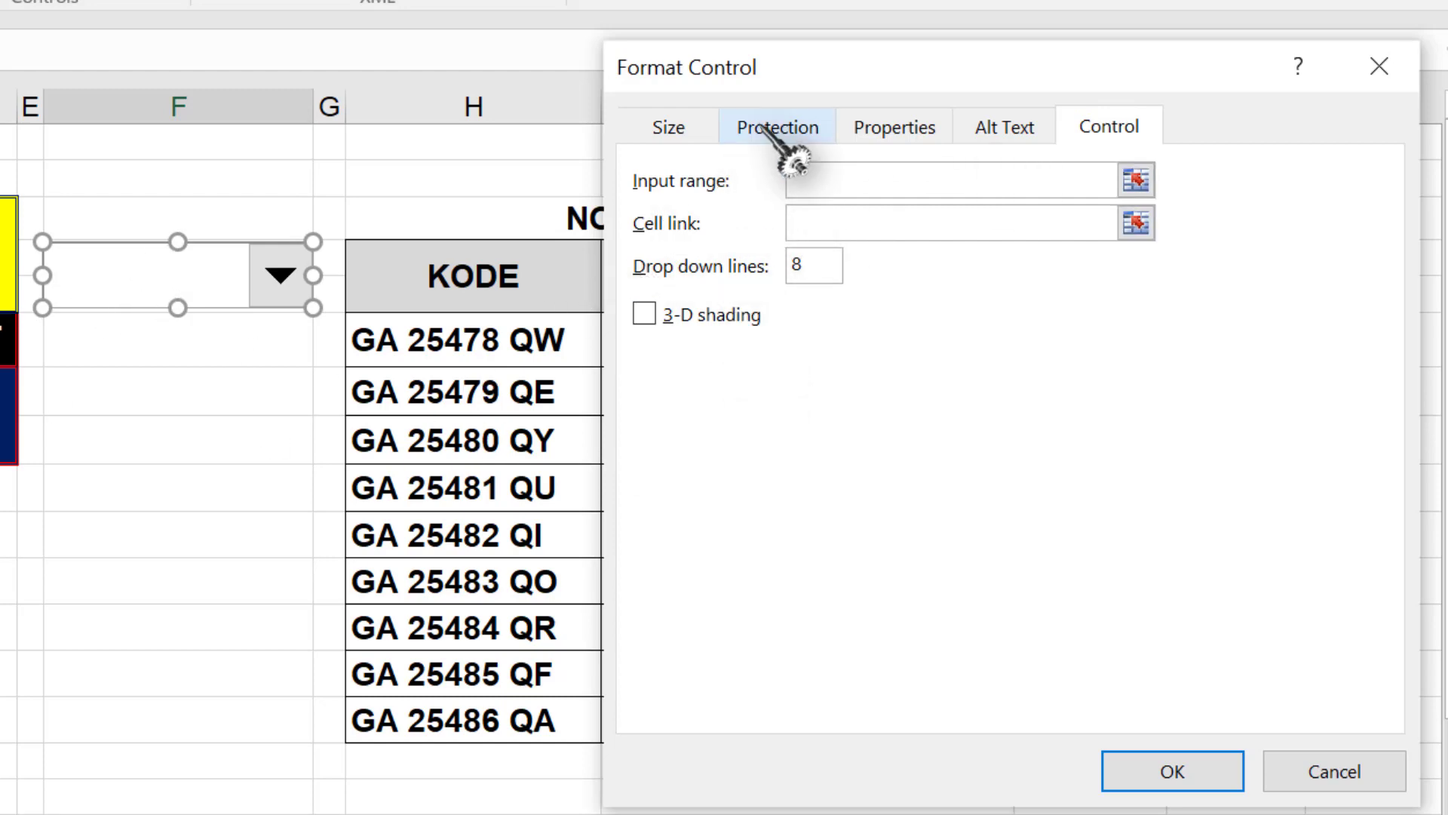
{"action": "mouse_move", "coordinate": [828, 71]}
{"action": "left_mouse_down"}
{"action": "mouse_move", "coordinate": [860, 70]}
{"action": "mouse_move", "coordinate": [838, 111]}
{"action": "left_mouse_up"}
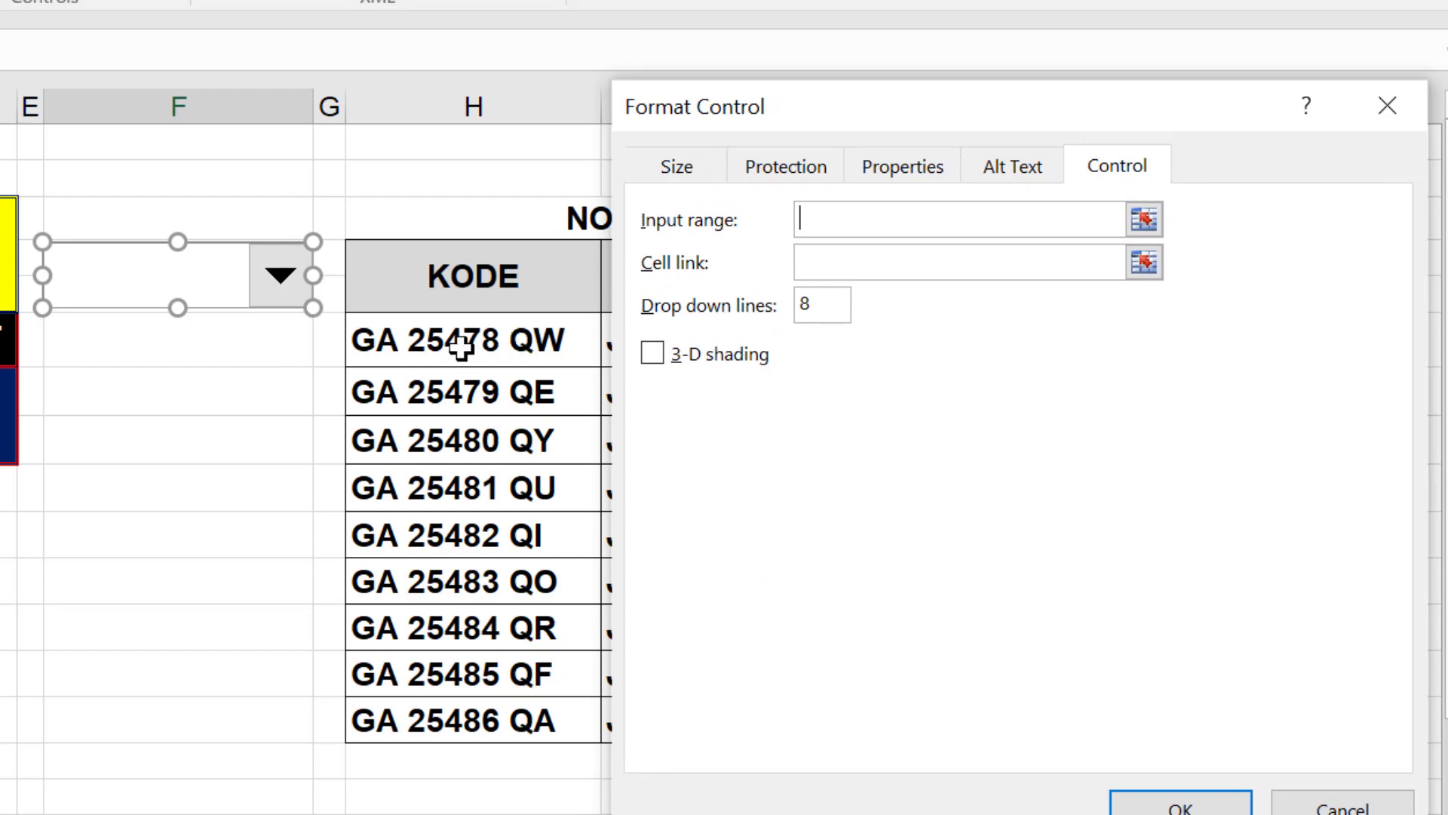
{"action": "left_click_drag", "start_coordinate": [461, 346], "coordinate": [476, 700]}
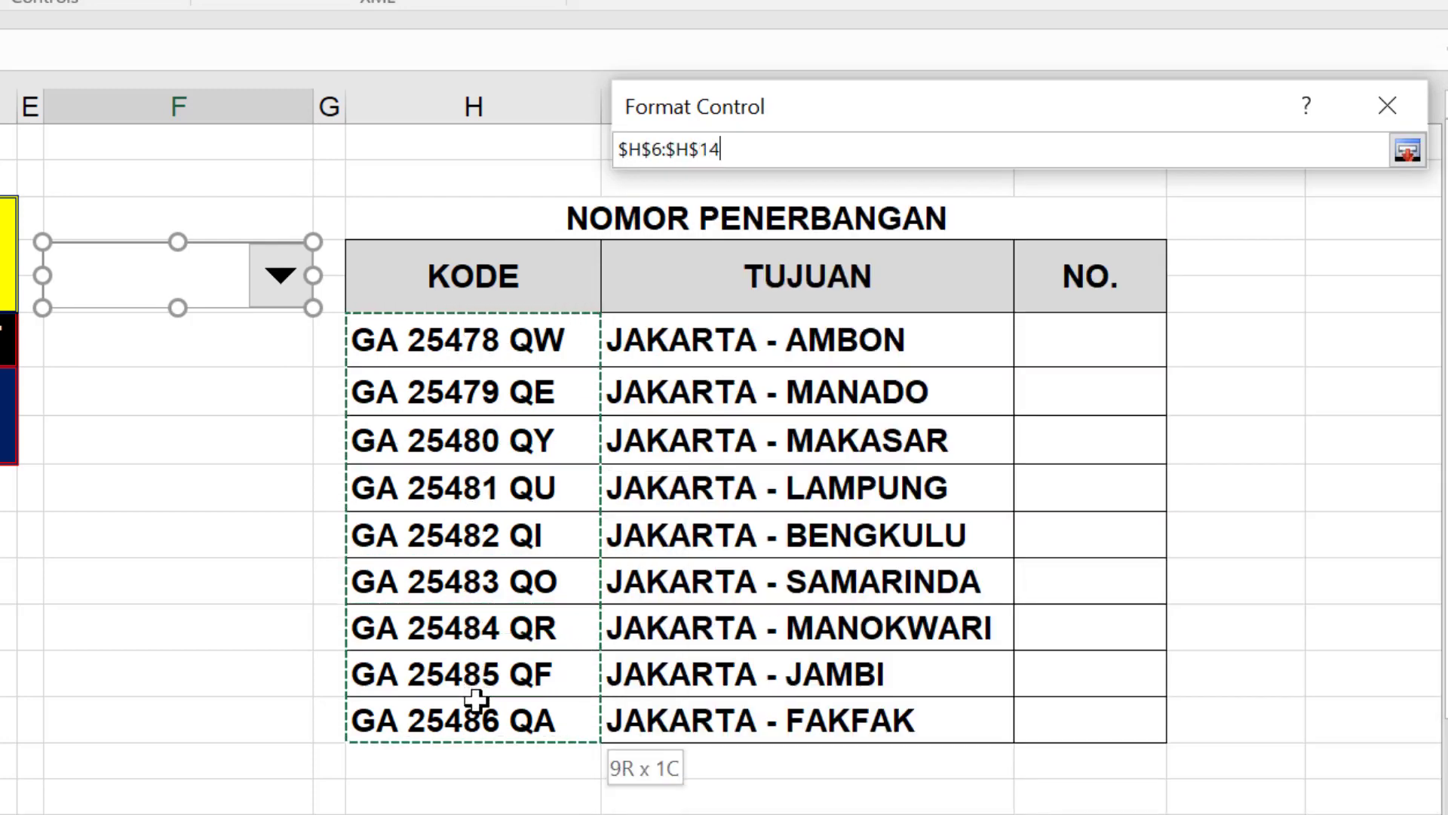
{"action": "left_click_drag", "start_coordinate": [476, 700], "coordinate": [476, 700]}
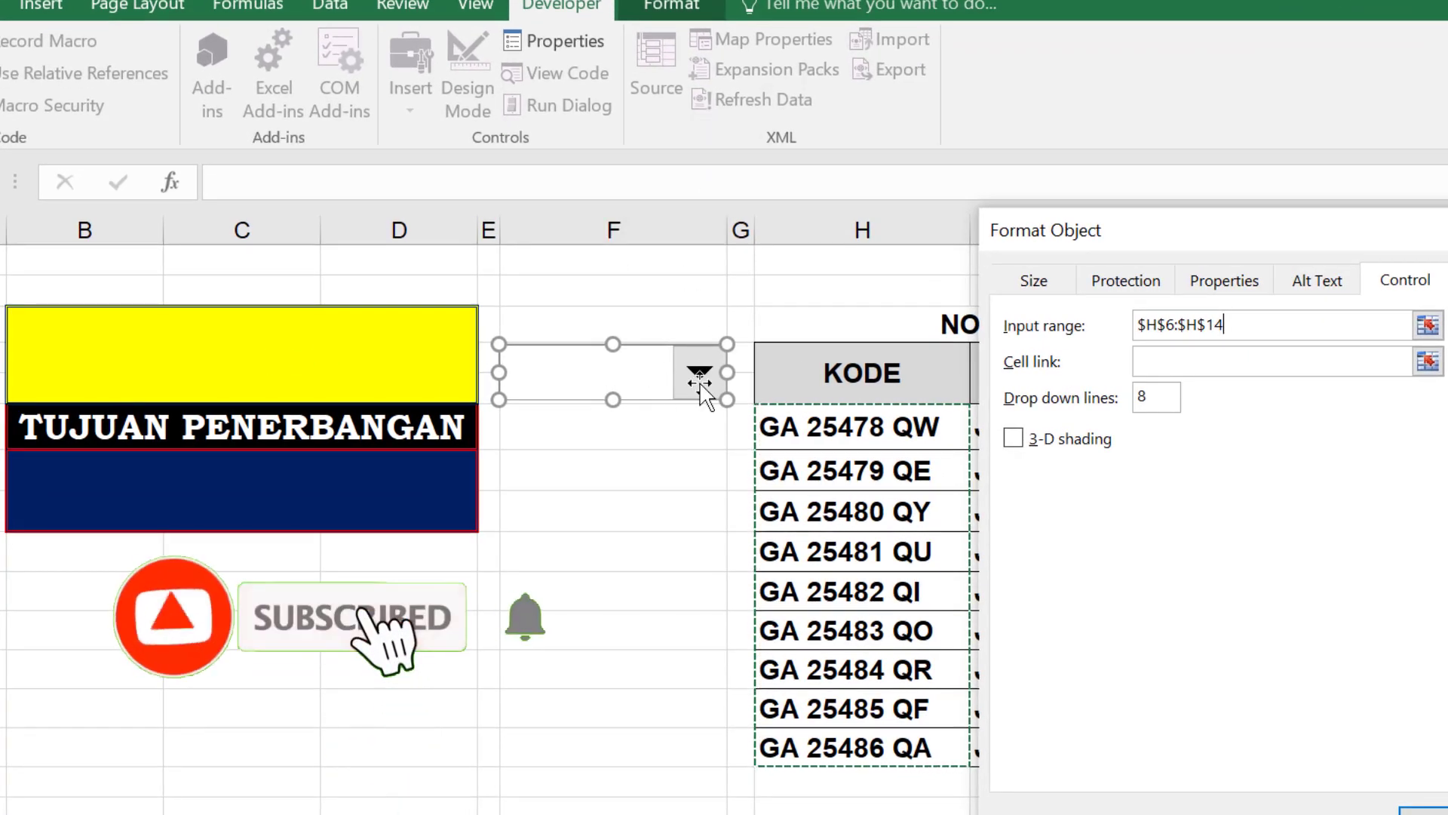
{"action": "left_click", "coordinate": [1194, 361]}
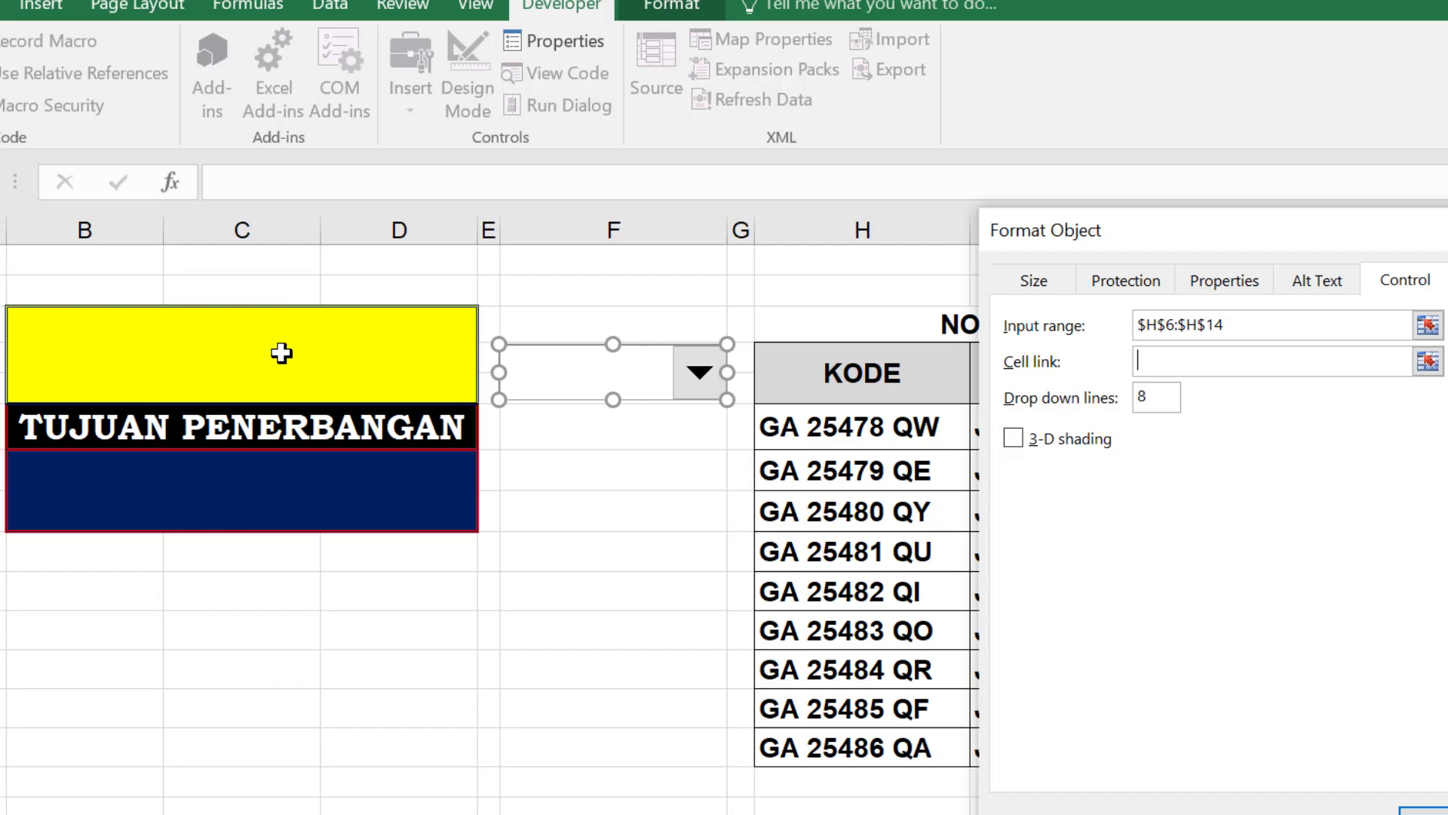
{"action": "left_click", "coordinate": [281, 353]}
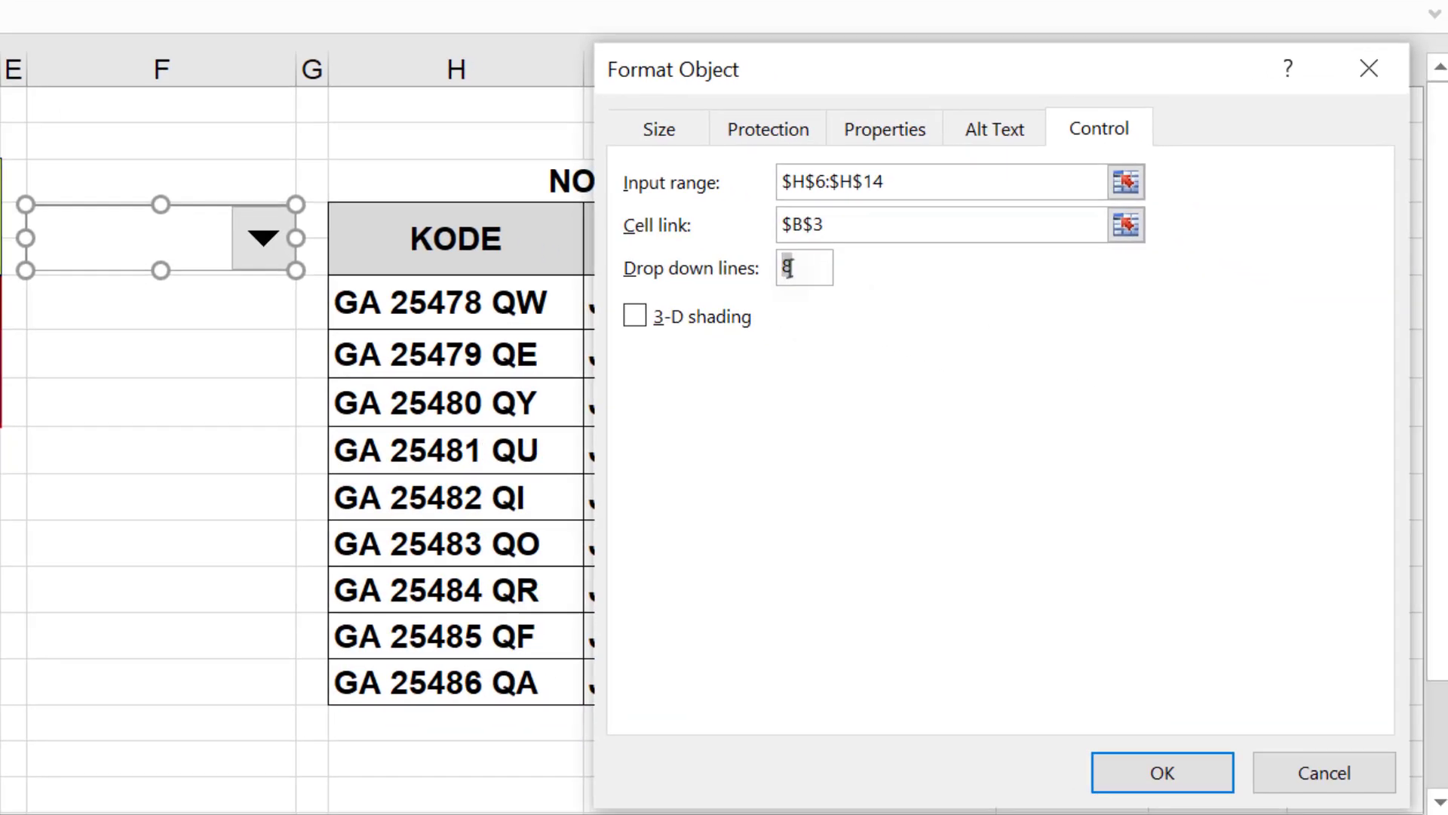
{"action": "type", "text": "9"}
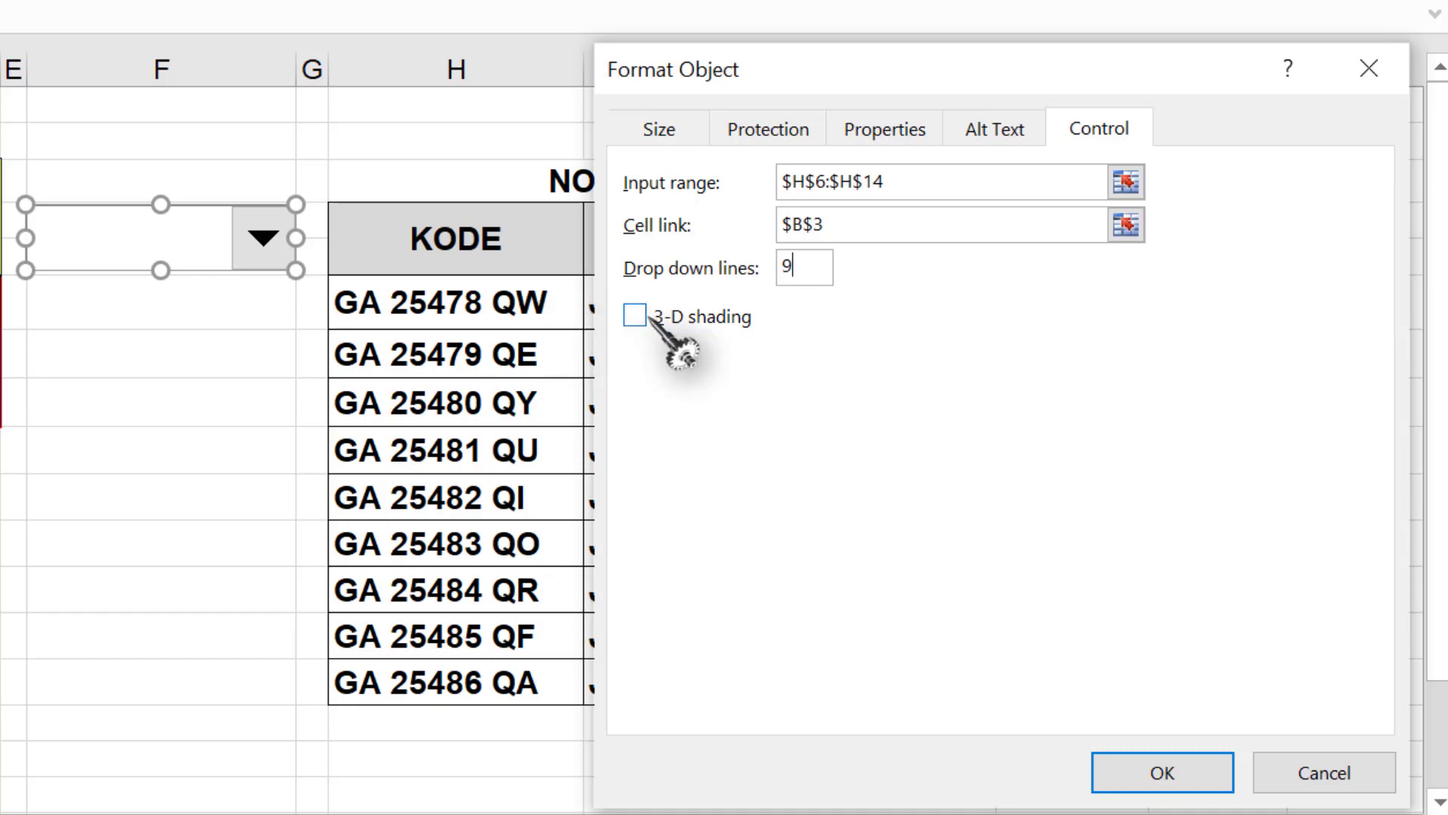
{"action": "left_click", "coordinate": [1162, 773]}
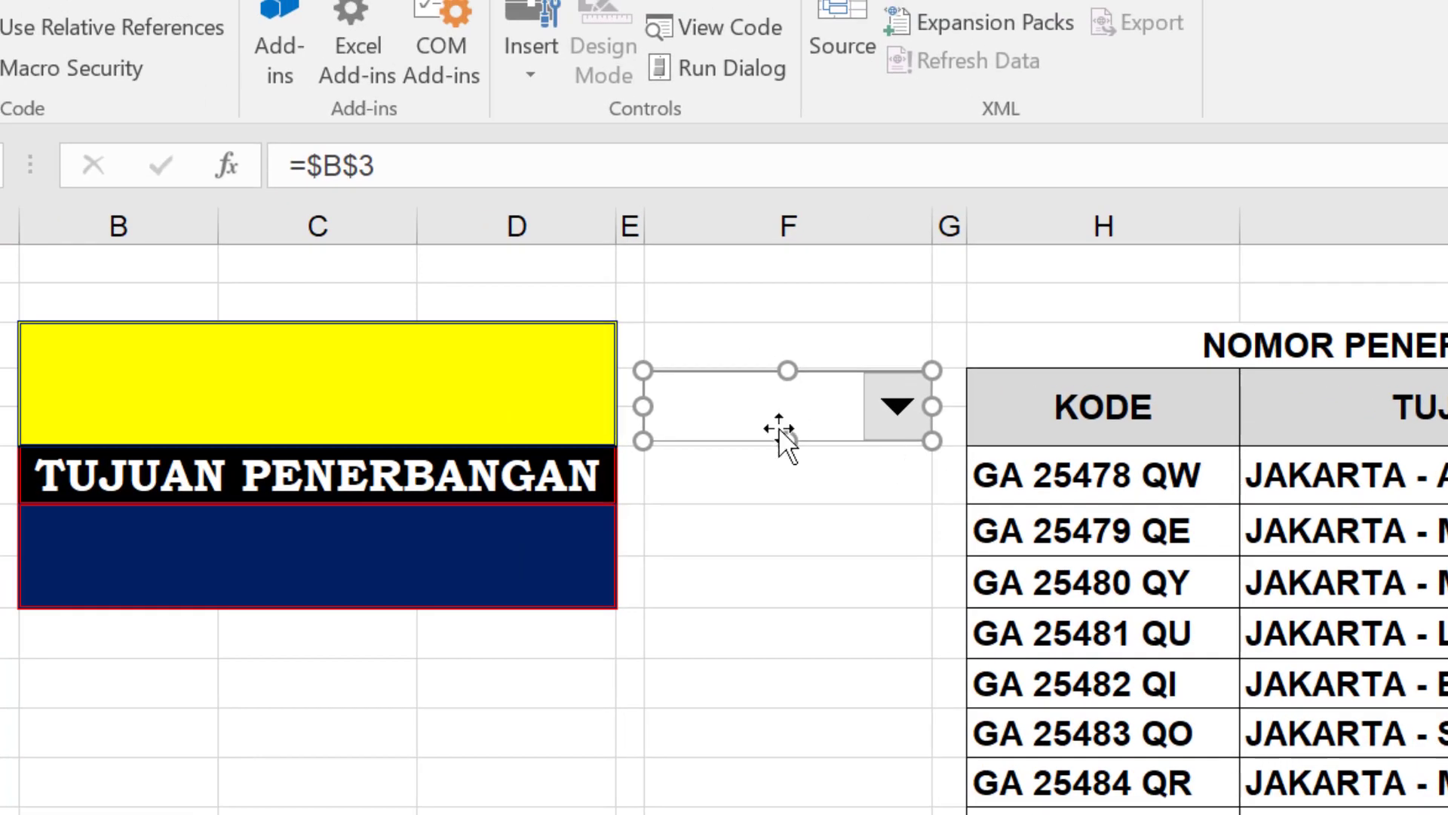
Enter 1 in the yellow number cell B3
{"action": "left_click", "coordinate": [334, 374]}
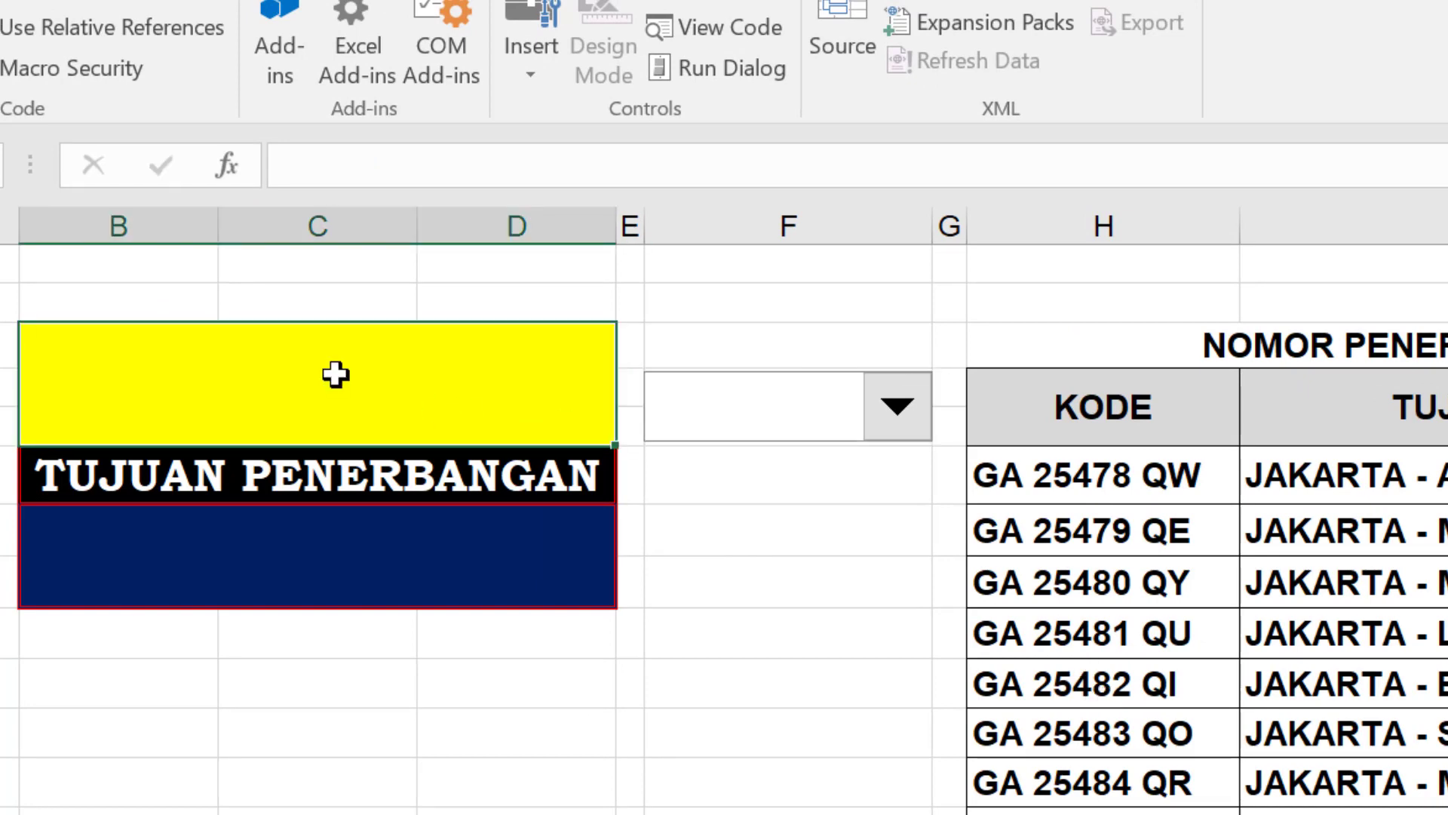
{"action": "type", "text": "1"}
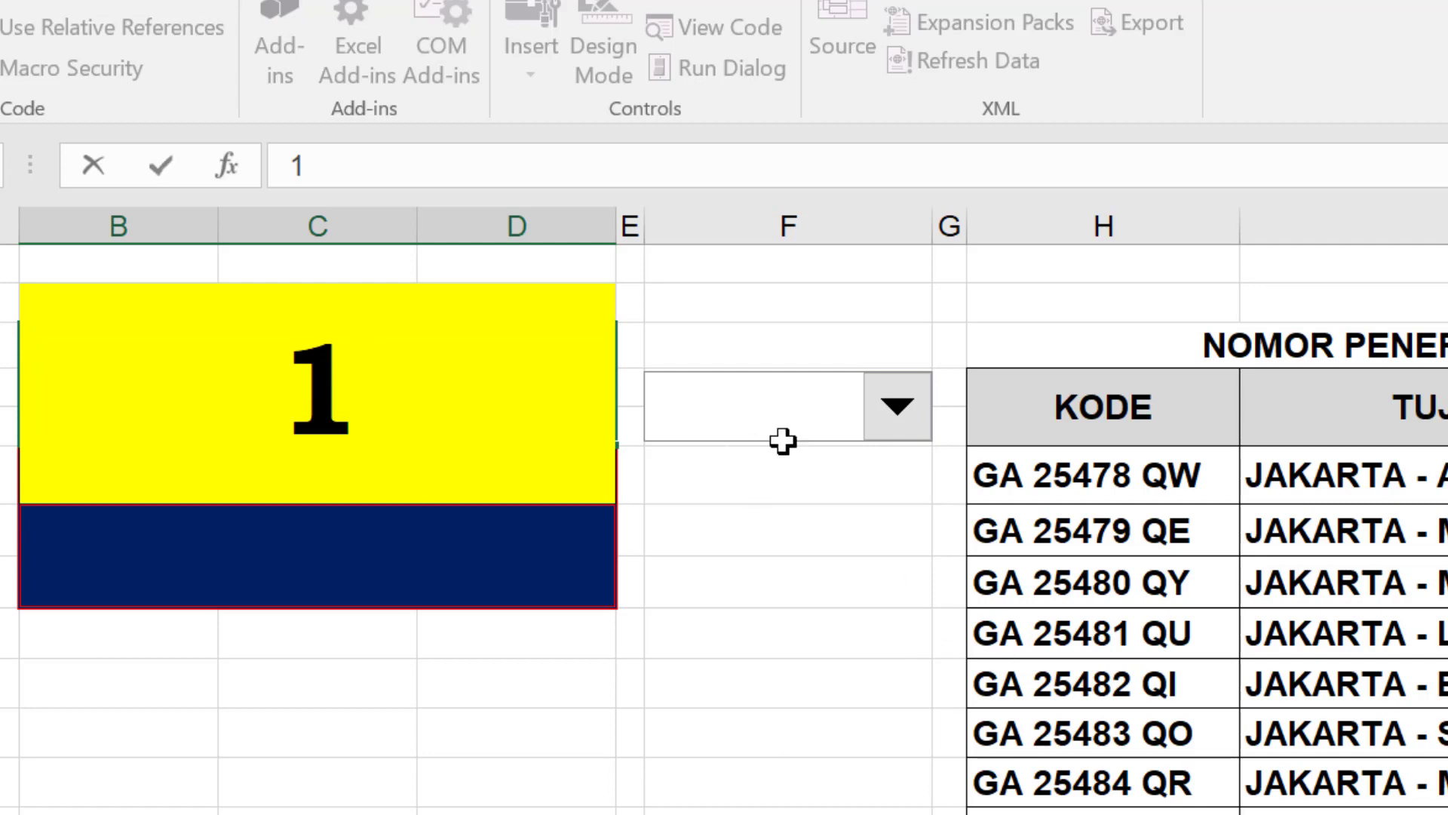
{"action": "key", "text": "Return"}
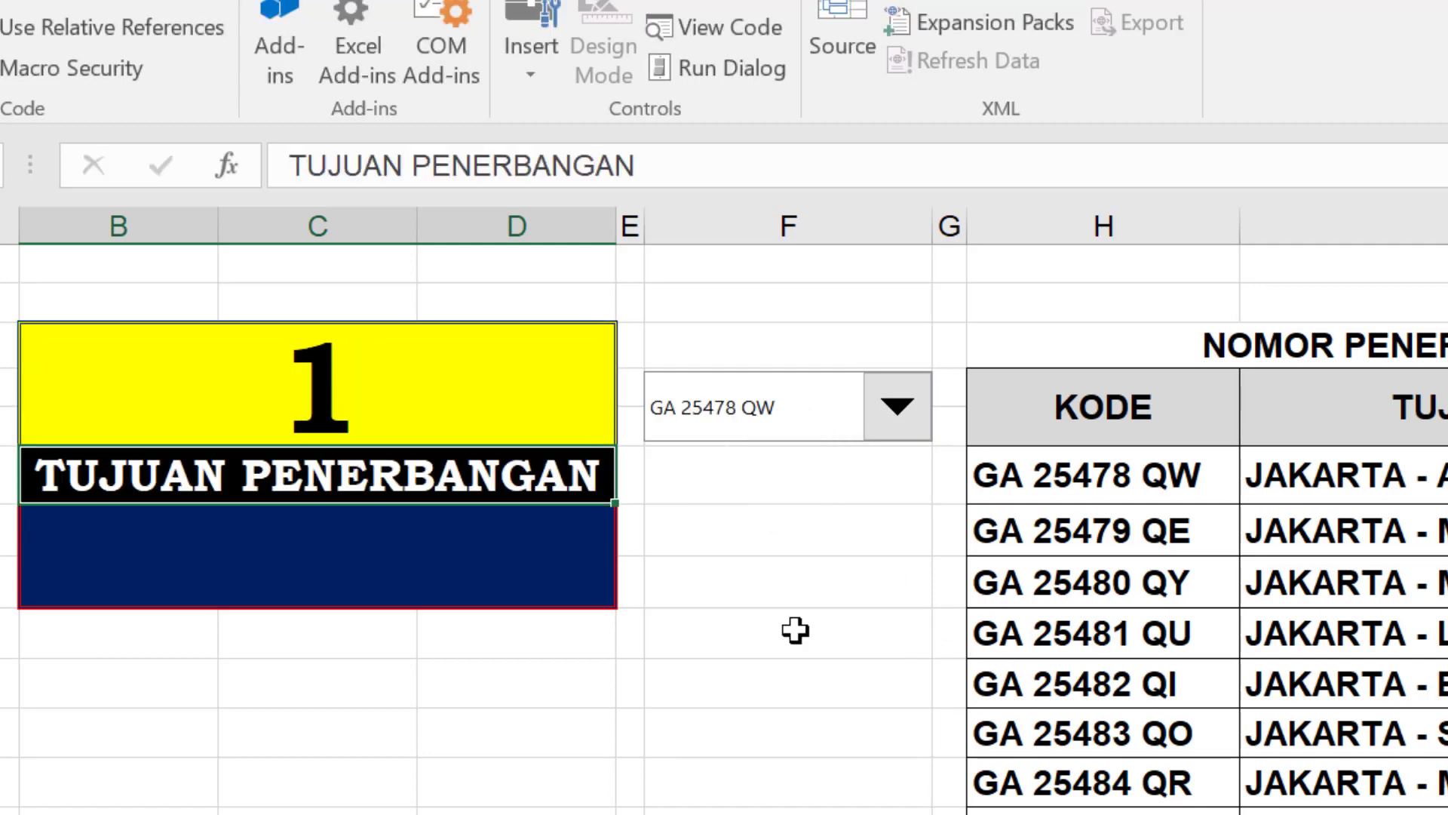
Pick flights GA 25480 QY, GA 25483 QO and GA 25484 QR, confirming B3 shows 7
{"action": "left_click", "coordinate": [897, 407]}
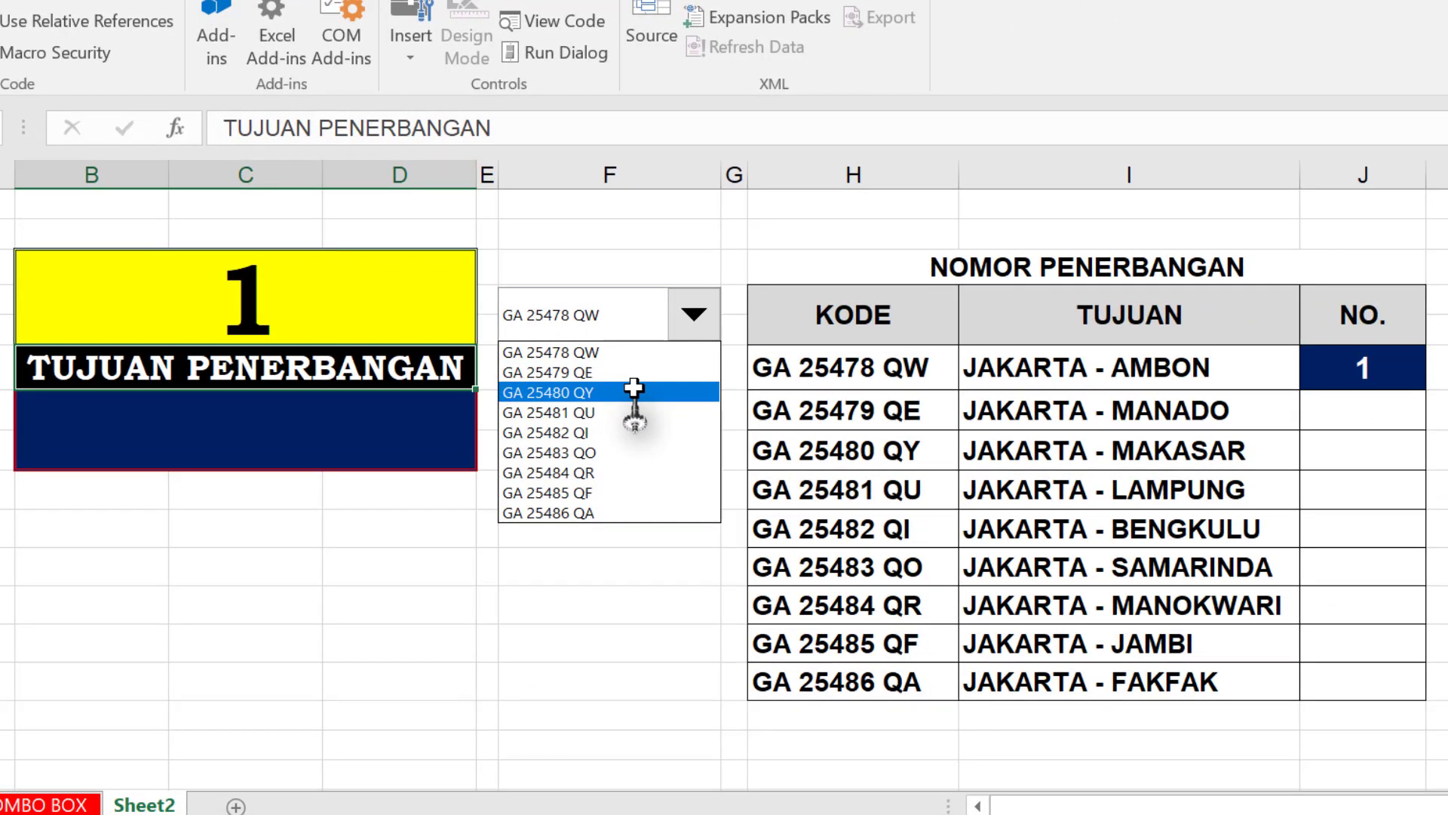
{"action": "left_click", "coordinate": [633, 391]}
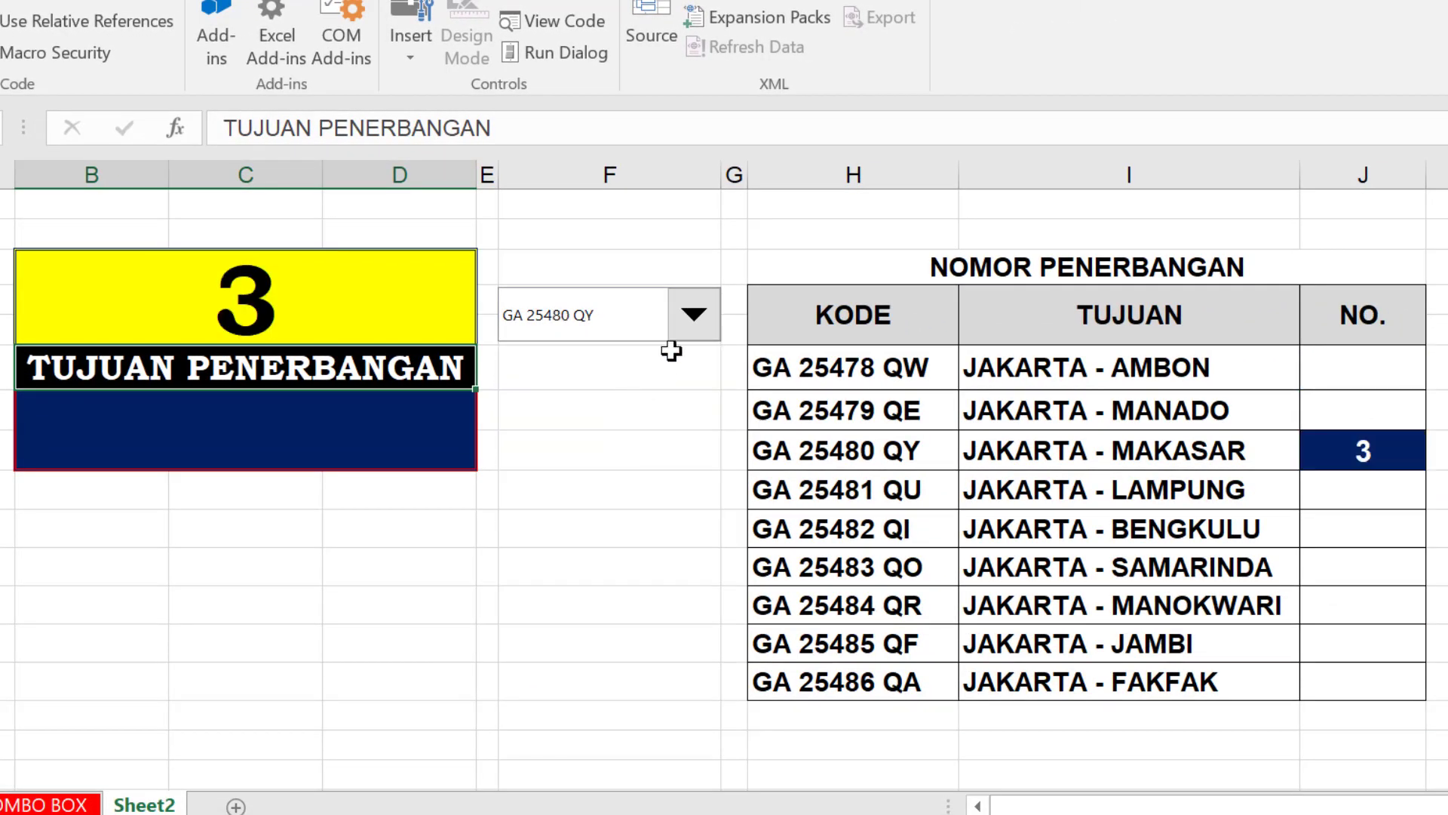
{"action": "left_click", "coordinate": [694, 314]}
{"action": "left_click", "coordinate": [643, 447]}
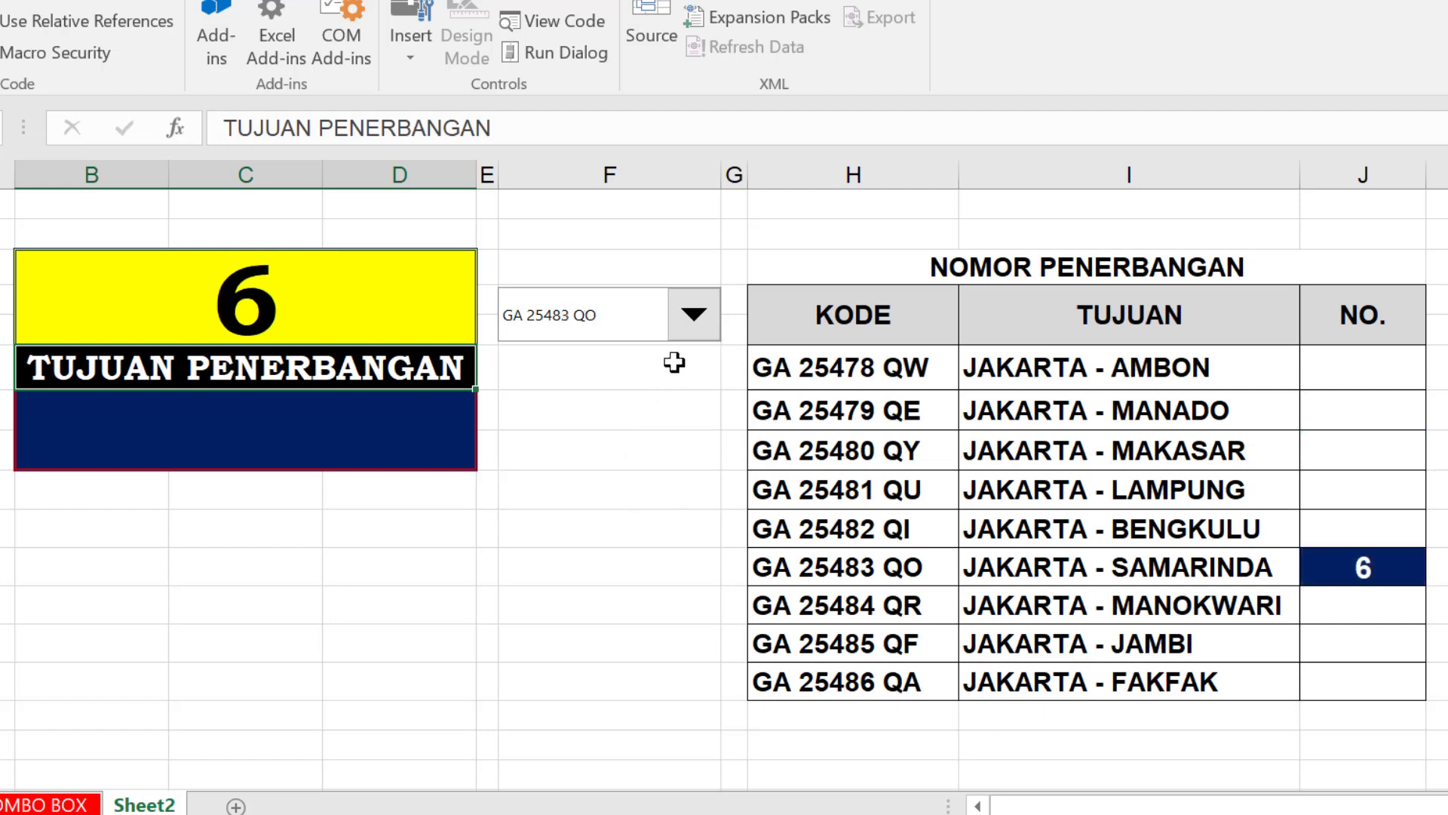
{"action": "left_click", "coordinate": [694, 314]}
{"action": "left_click", "coordinate": [621, 479]}
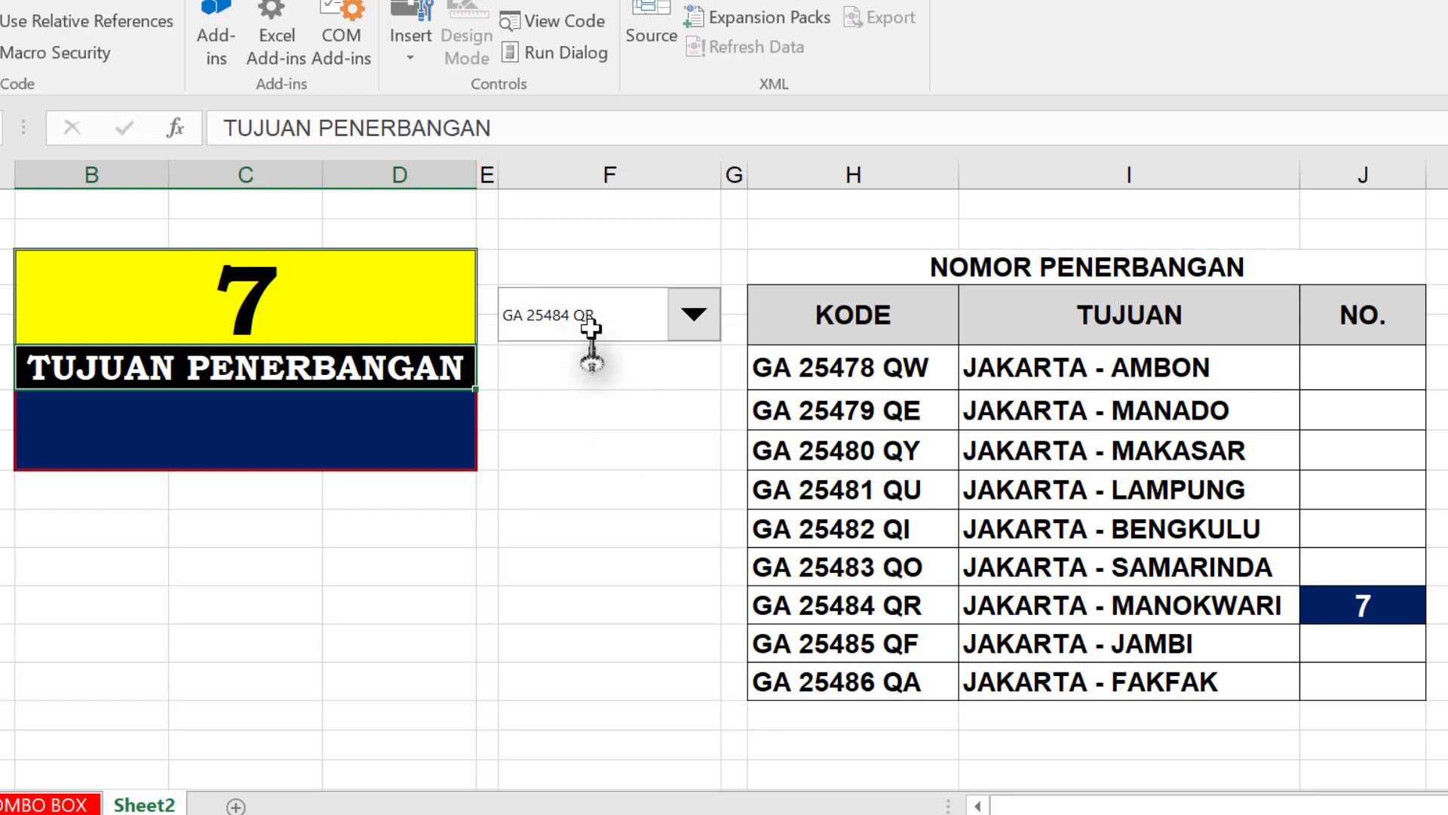
{"action": "left_click", "coordinate": [249, 311]}
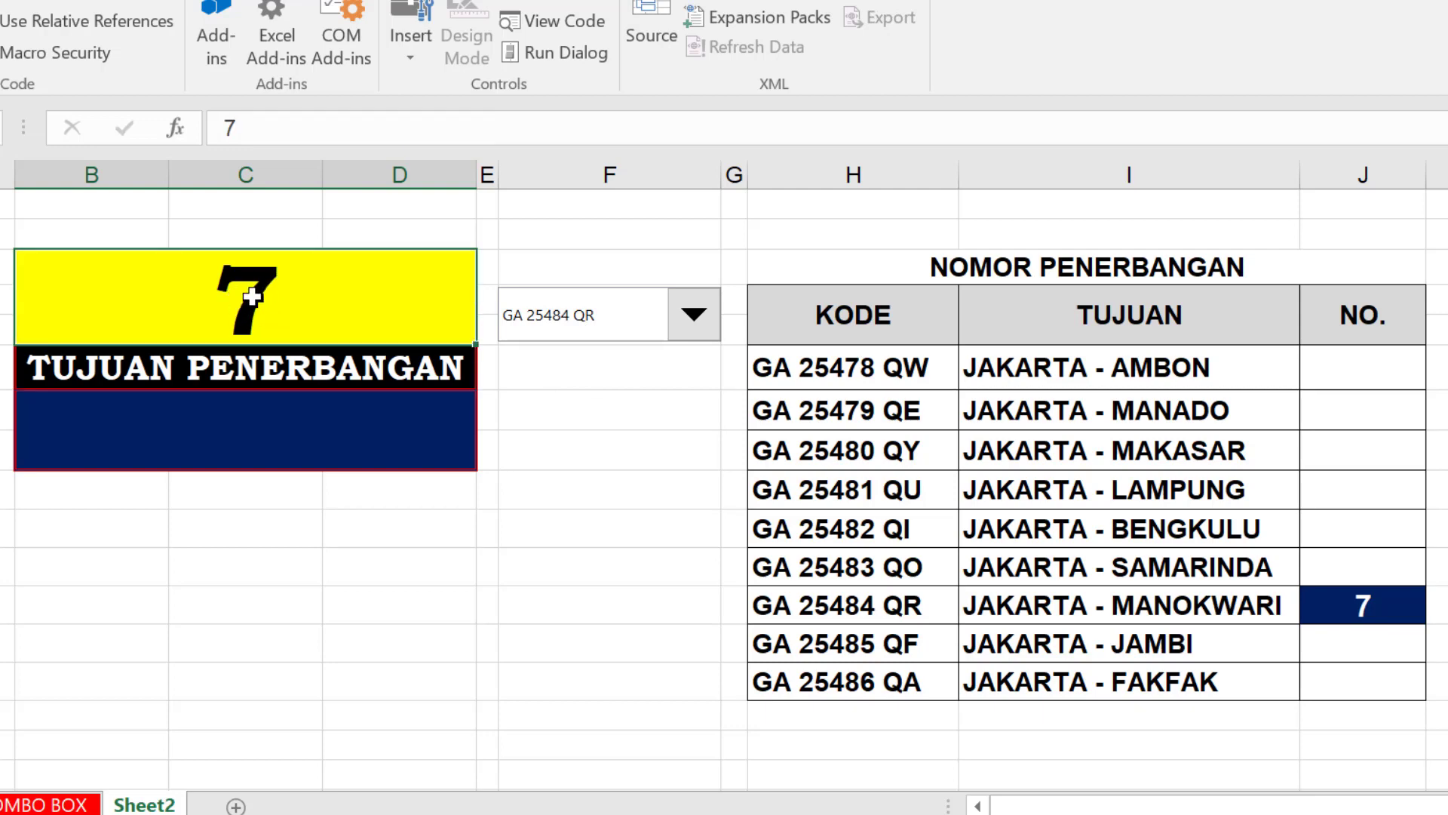
Check the combo box's Format Control link settings, then select flight GA 25482 QI so B3 reads 5
{"action": "right_click", "coordinate": [692, 325]}
{"action": "left_click", "coordinate": [709, 555]}
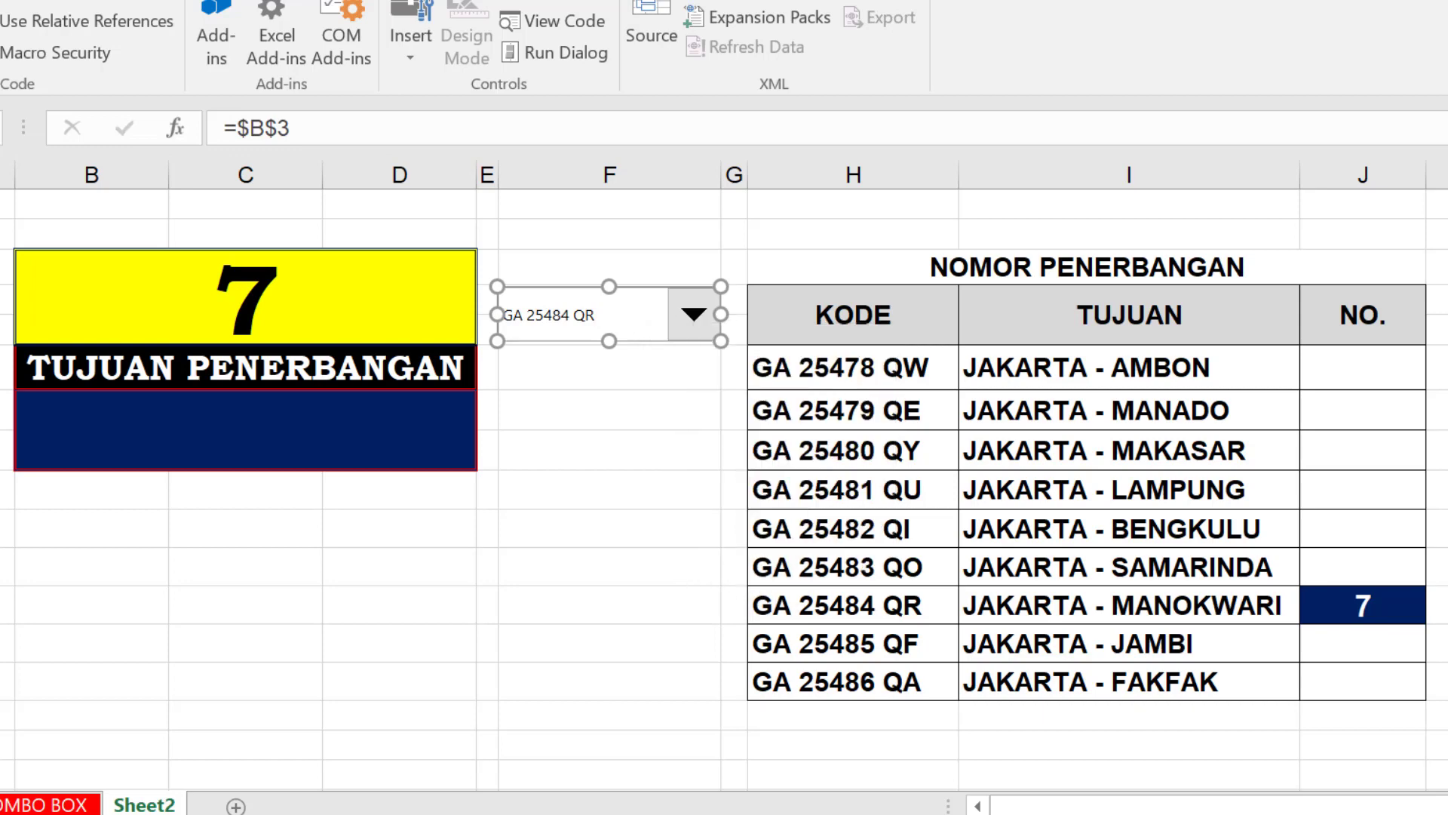
{"action": "left_click_drag", "start_coordinate": [1268, 192], "coordinate": [1210, 87]}
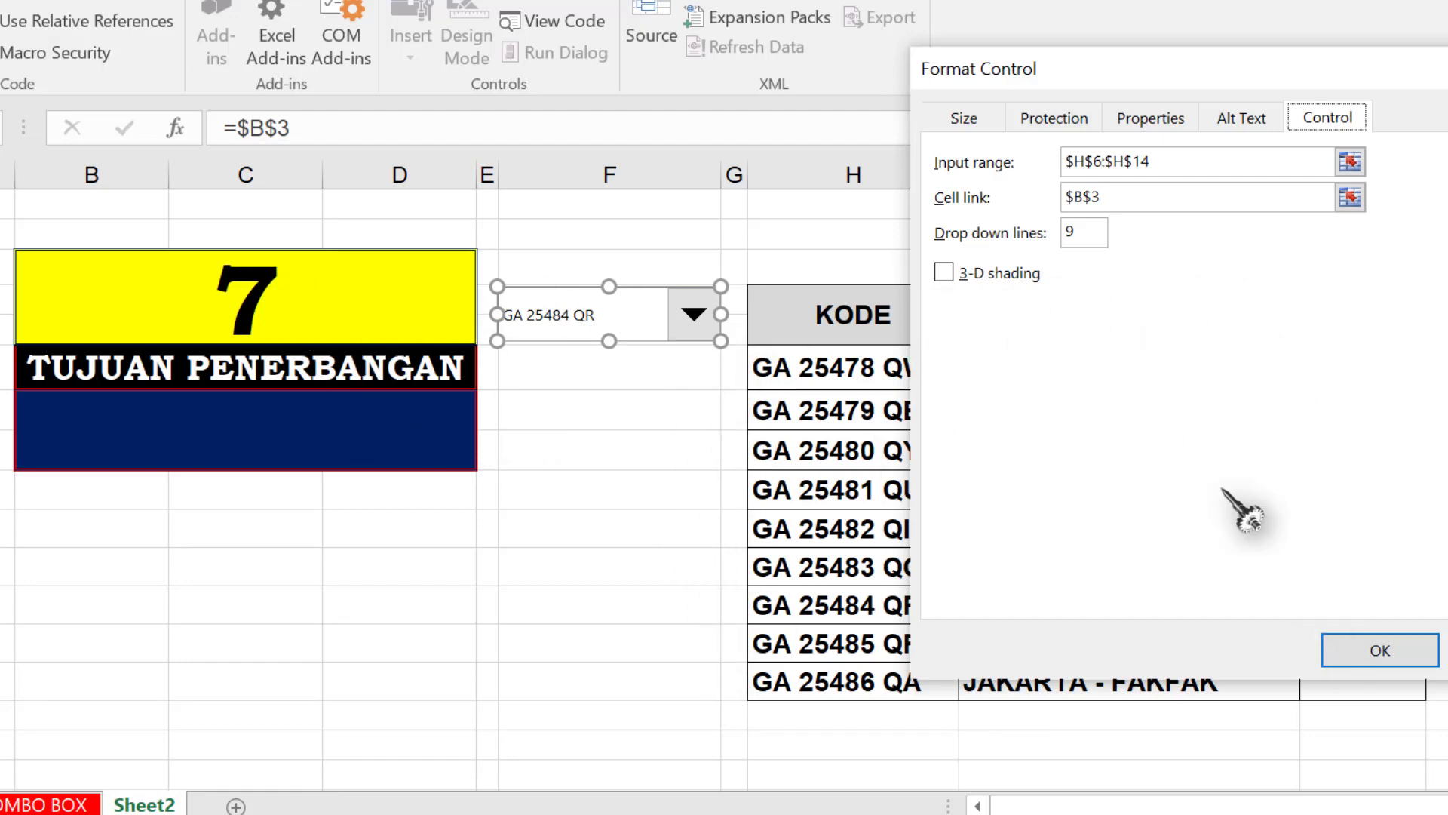
{"action": "key", "text": "Return"}
{"action": "left_click", "coordinate": [611, 410]}
{"action": "left_click", "coordinate": [692, 313]}
{"action": "left_click", "coordinate": [618, 432]}
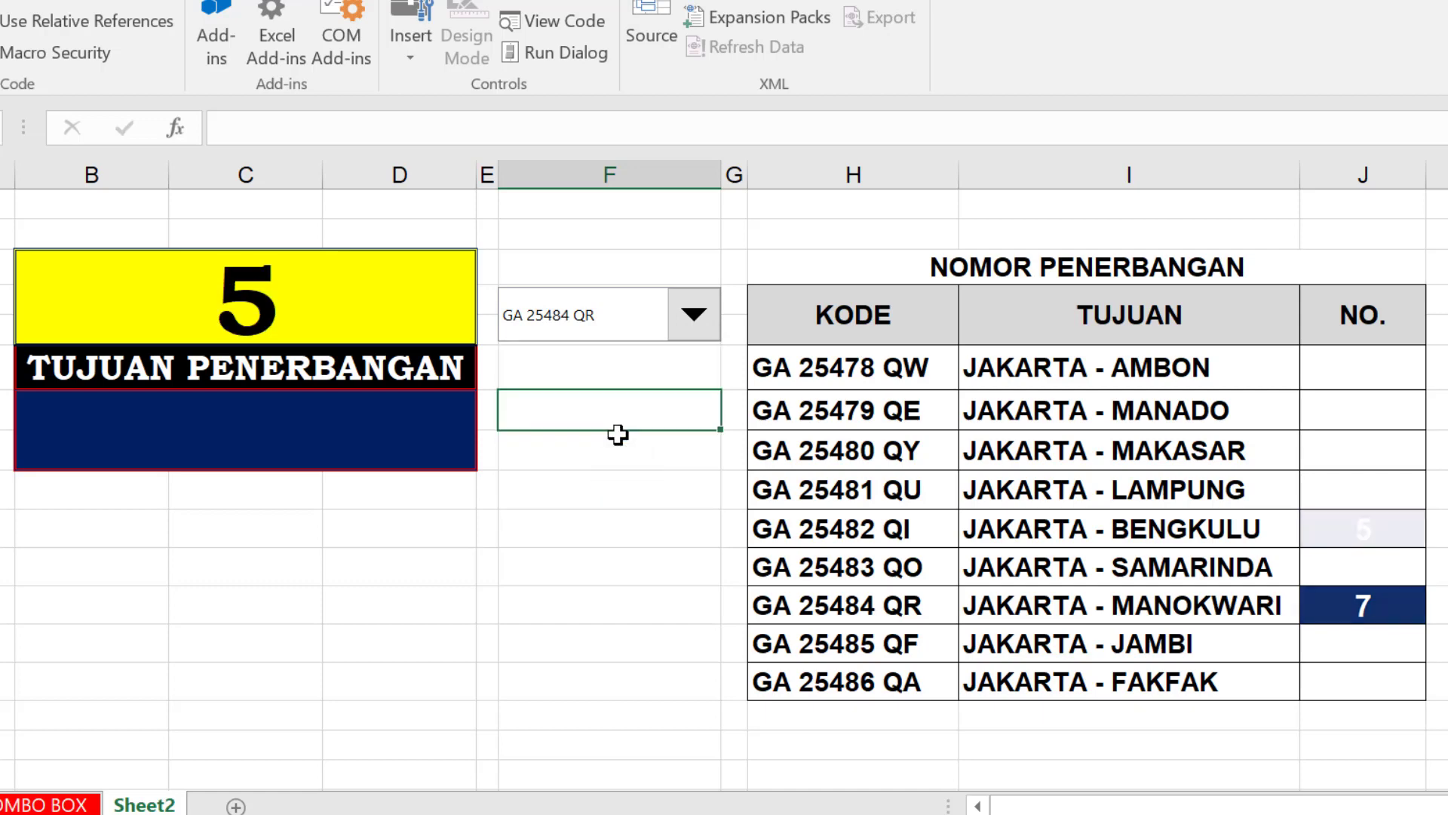
Try flights GA 25485 QF and GA 25486 QA, checking the blue destination cell
{"action": "left_click", "coordinate": [693, 314]}
{"action": "left_click", "coordinate": [630, 487]}
{"action": "left_click", "coordinate": [693, 314]}
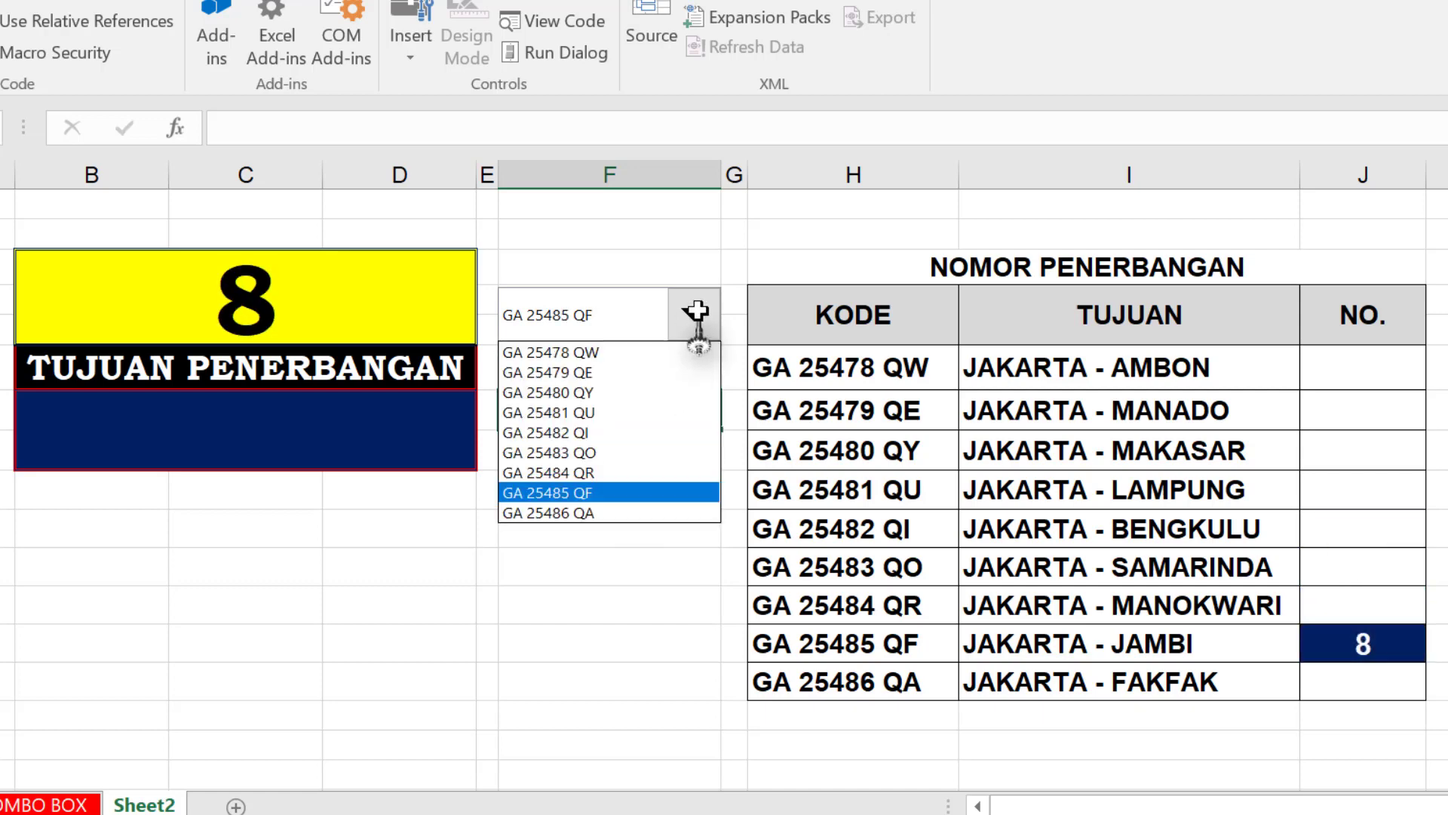
{"action": "left_click", "coordinate": [624, 507]}
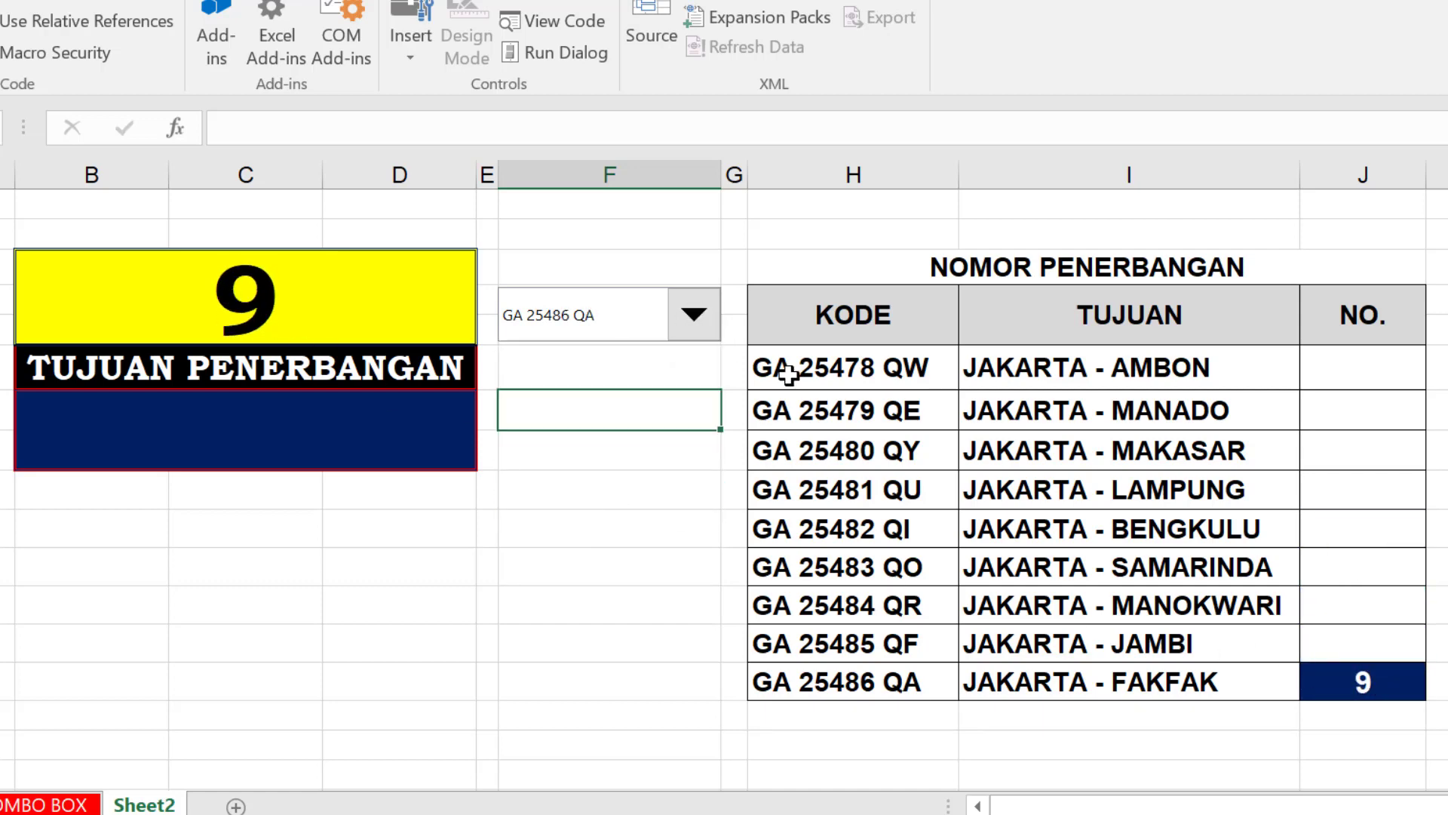
{"action": "left_click", "coordinate": [395, 435]}
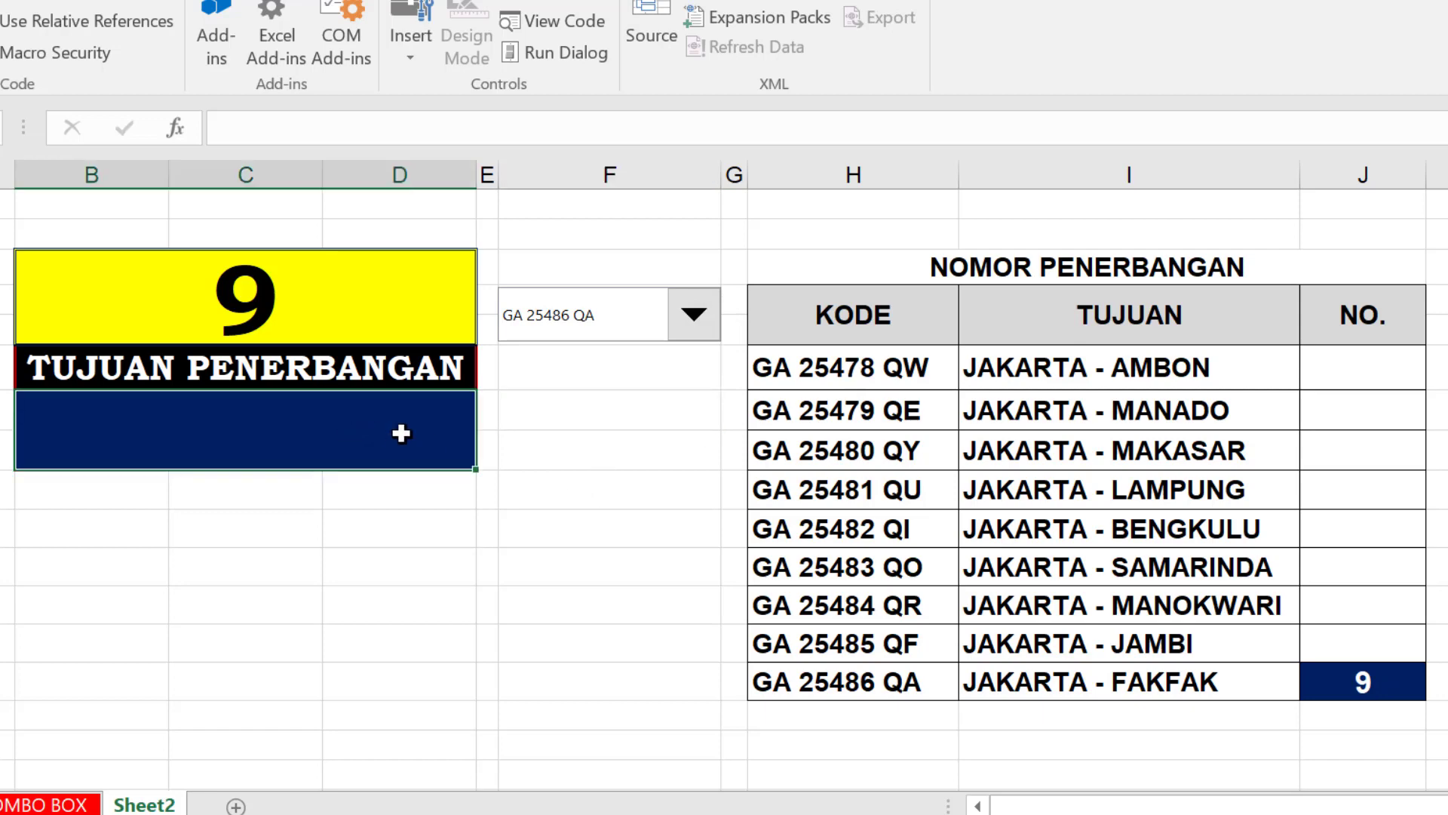
{"action": "left_click", "coordinate": [694, 314]}
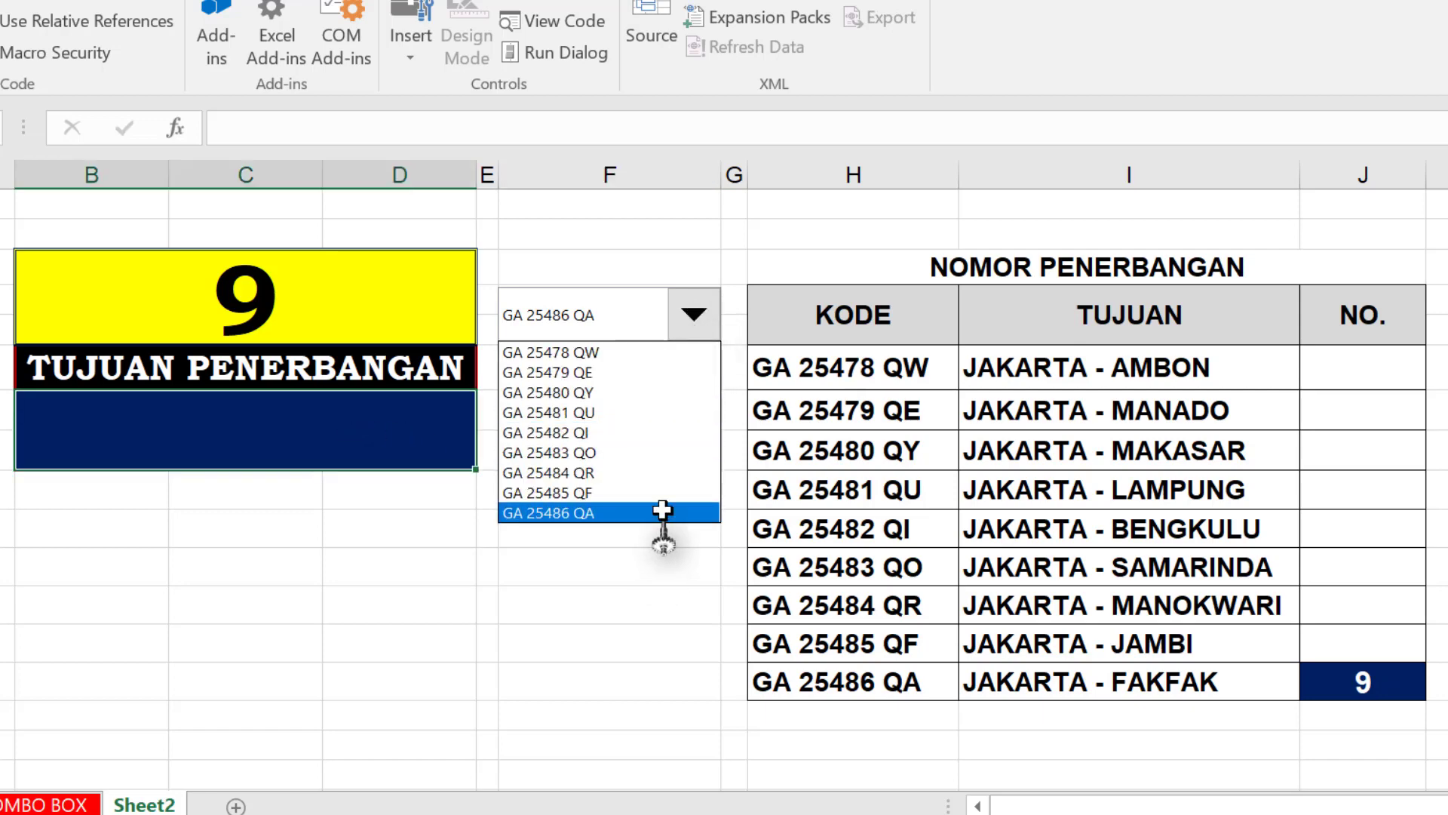
{"action": "left_click", "coordinate": [633, 544]}
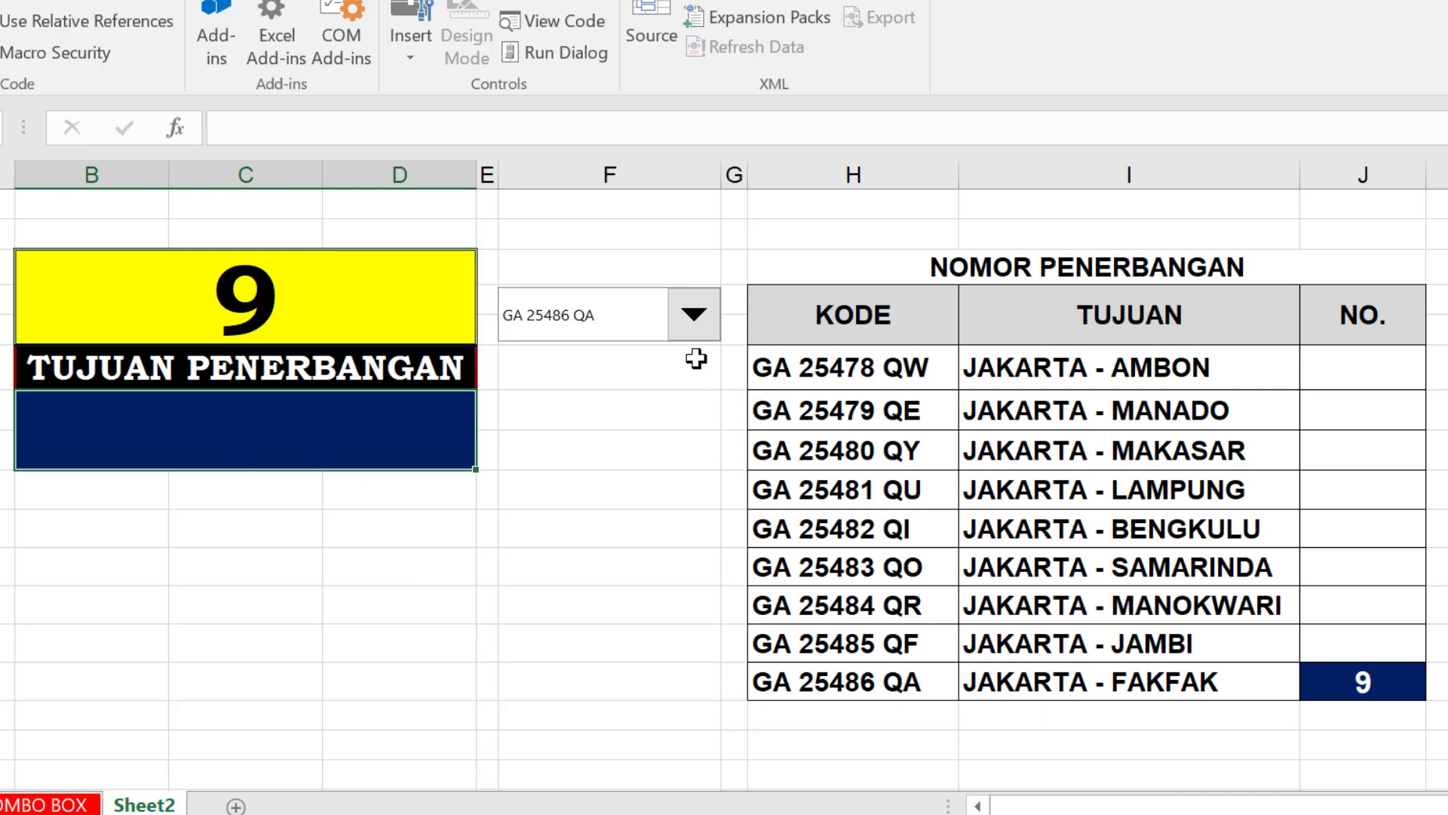
Pick flights GA 25480 QY, GA 25481 QU and one more code from the list
{"action": "left_click", "coordinate": [693, 314]}
{"action": "left_click", "coordinate": [679, 389]}
{"action": "left_click", "coordinate": [688, 317]}
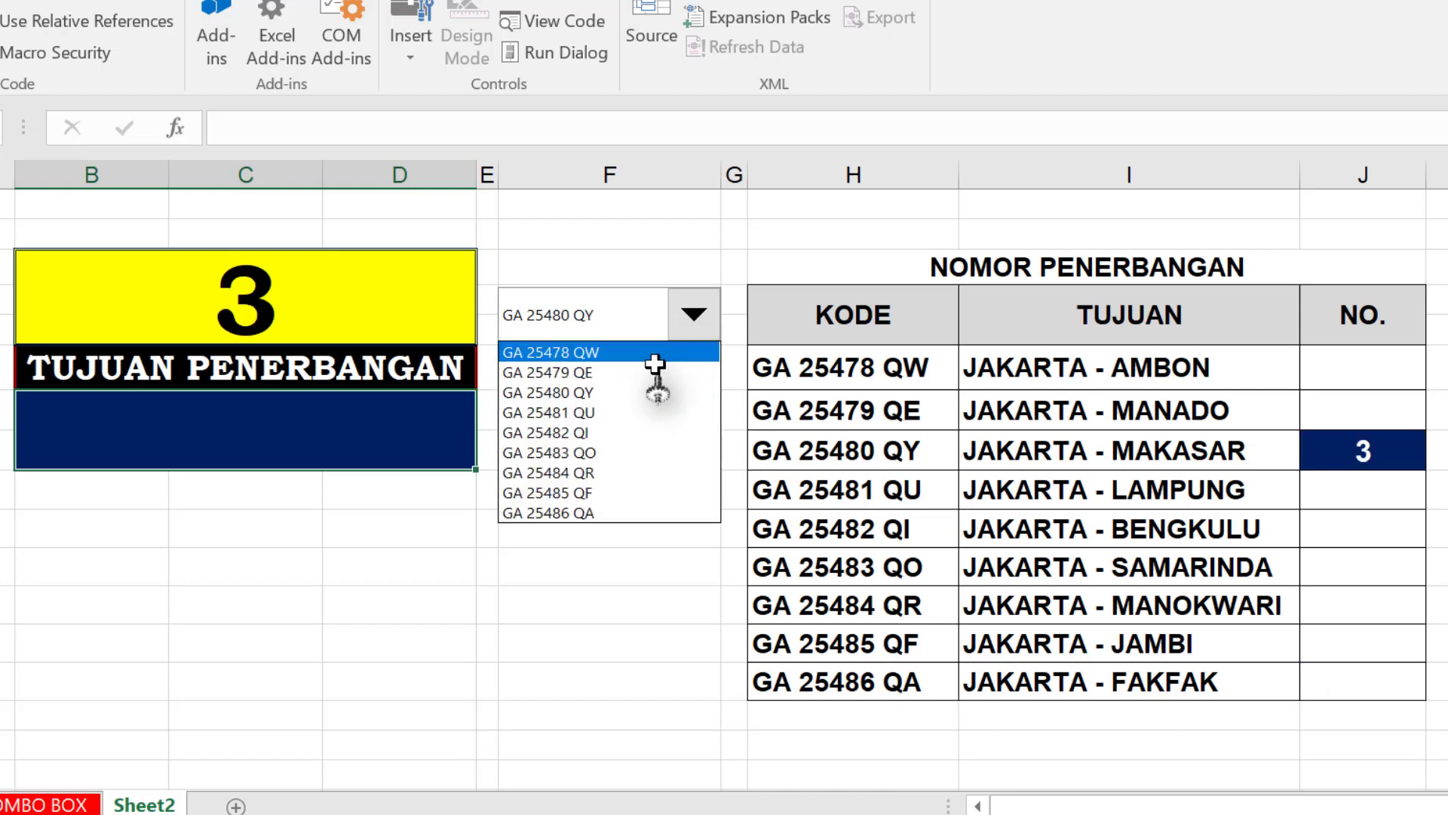
{"action": "left_click", "coordinate": [658, 411]}
{"action": "left_click", "coordinate": [693, 322]}
{"action": "left_click", "coordinate": [649, 430]}
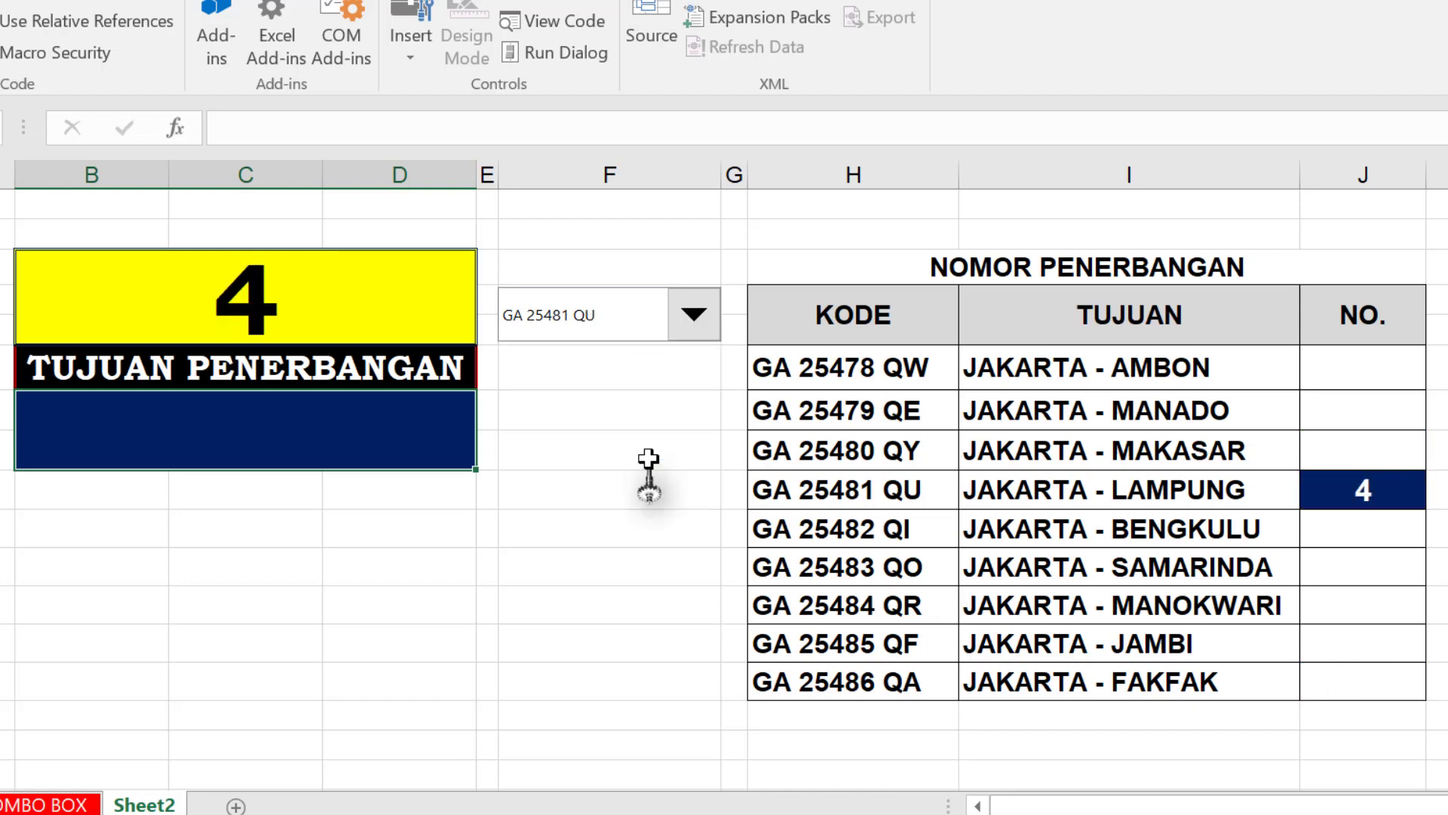
Cycle through flights GA 25479 QE, GA 25478 QW, GA 25481 QU and GA 25483 QO
{"action": "left_click", "coordinate": [693, 313]}
{"action": "left_click", "coordinate": [655, 369]}
{"action": "left_click", "coordinate": [690, 317]}
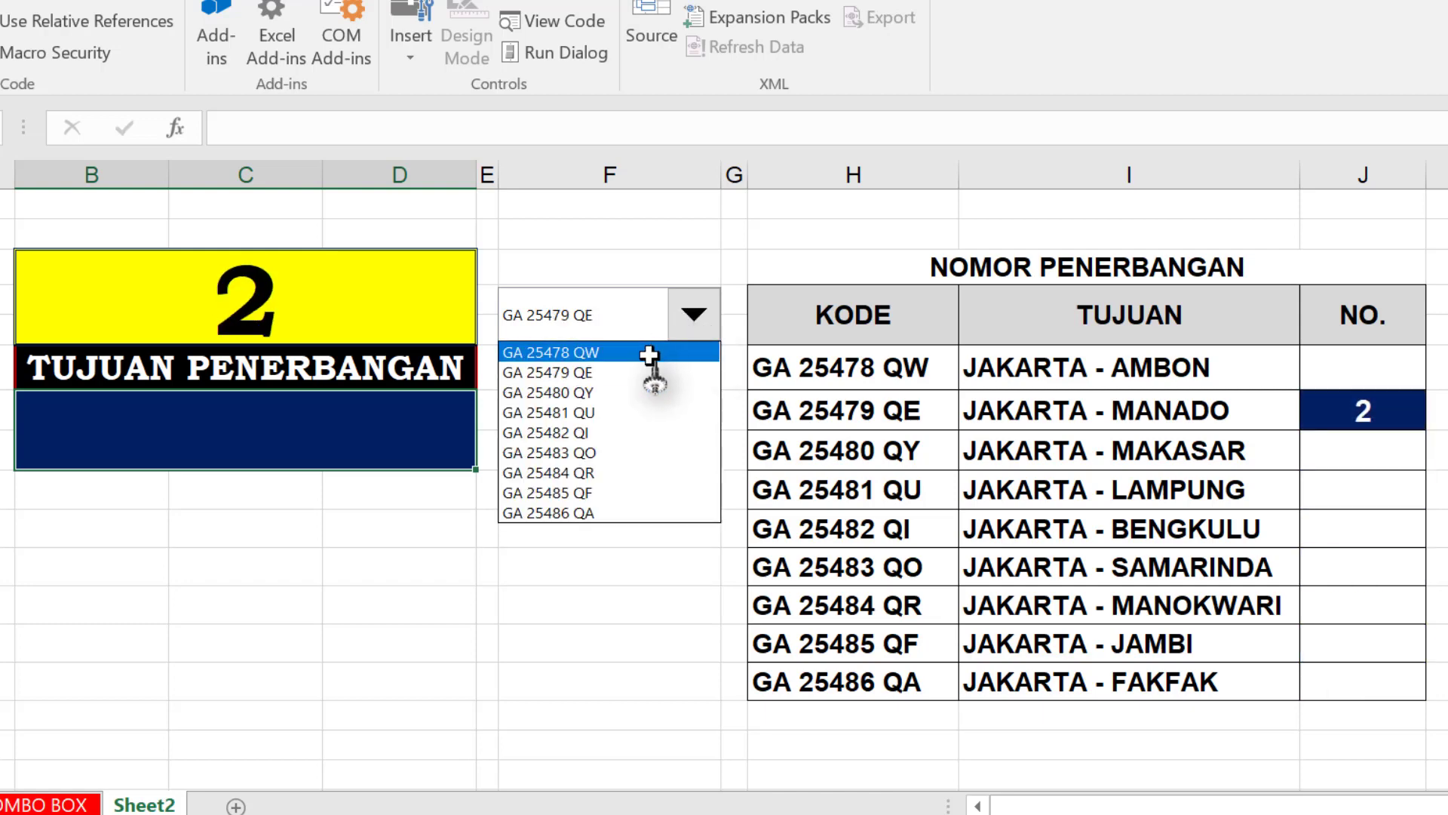
{"action": "left_click", "coordinate": [649, 353]}
{"action": "left_click", "coordinate": [689, 317]}
{"action": "left_click", "coordinate": [642, 372]}
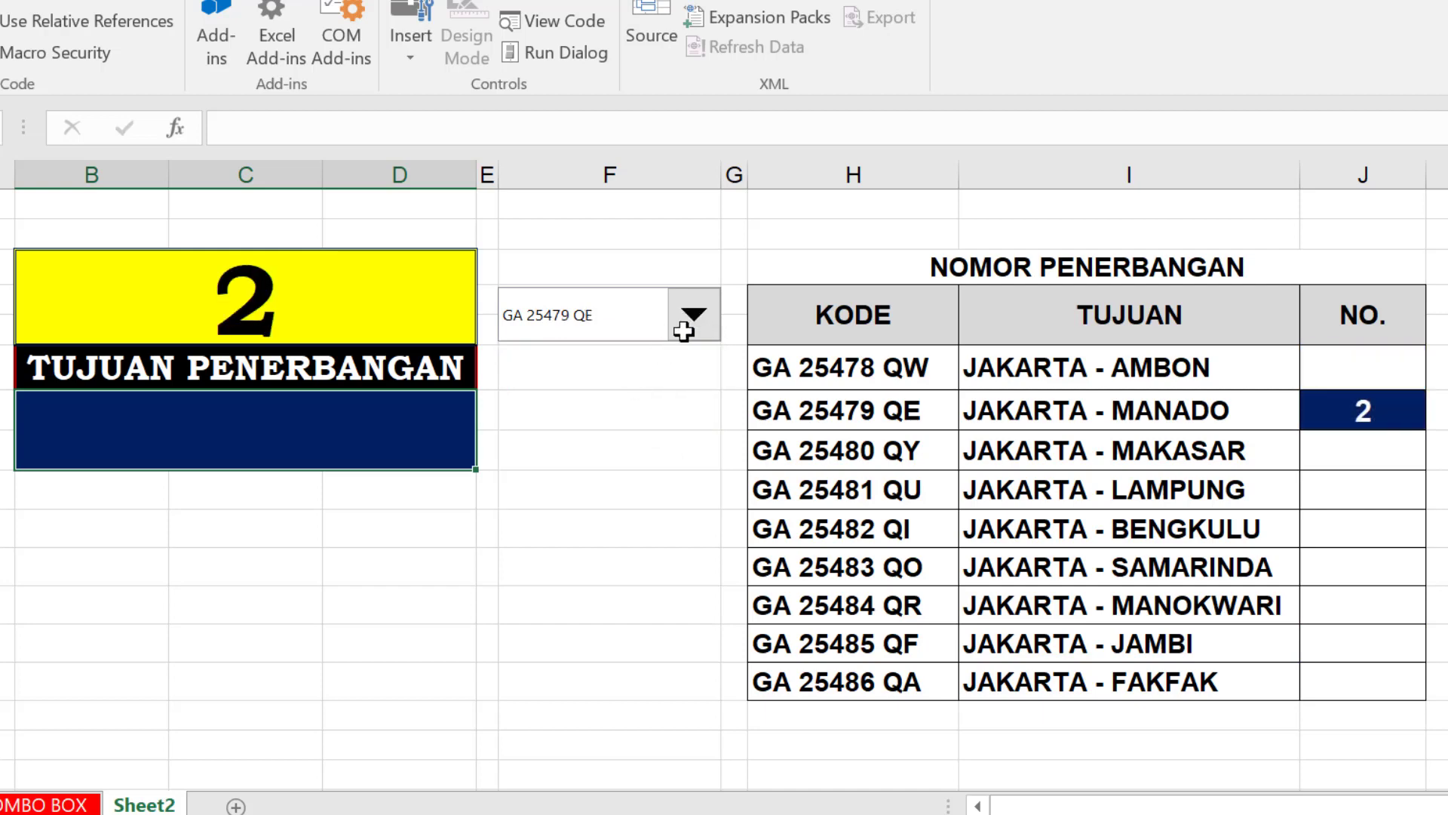
{"action": "left_click", "coordinate": [689, 315]}
{"action": "left_click", "coordinate": [623, 414]}
{"action": "left_click", "coordinate": [690, 317]}
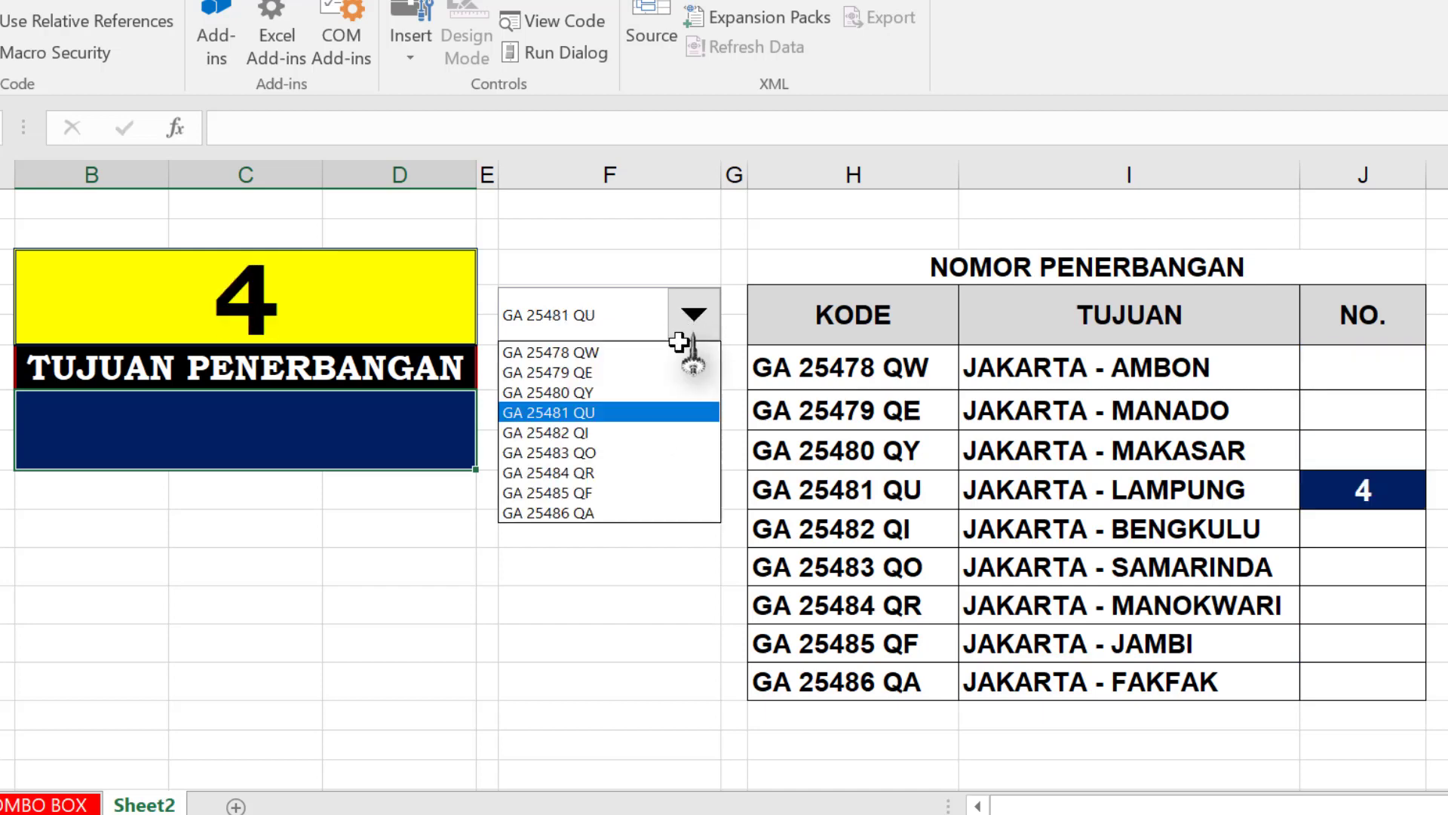
{"action": "left_click", "coordinate": [627, 452]}
{"action": "left_click", "coordinate": [694, 319]}
With the column H codes selected, test flights GA 25478 QW, GA 25482 QI and GA 25484 QR
{"action": "left_click", "coordinate": [621, 473]}
{"action": "left_click_drag", "start_coordinate": [830, 370], "coordinate": [827, 682]}
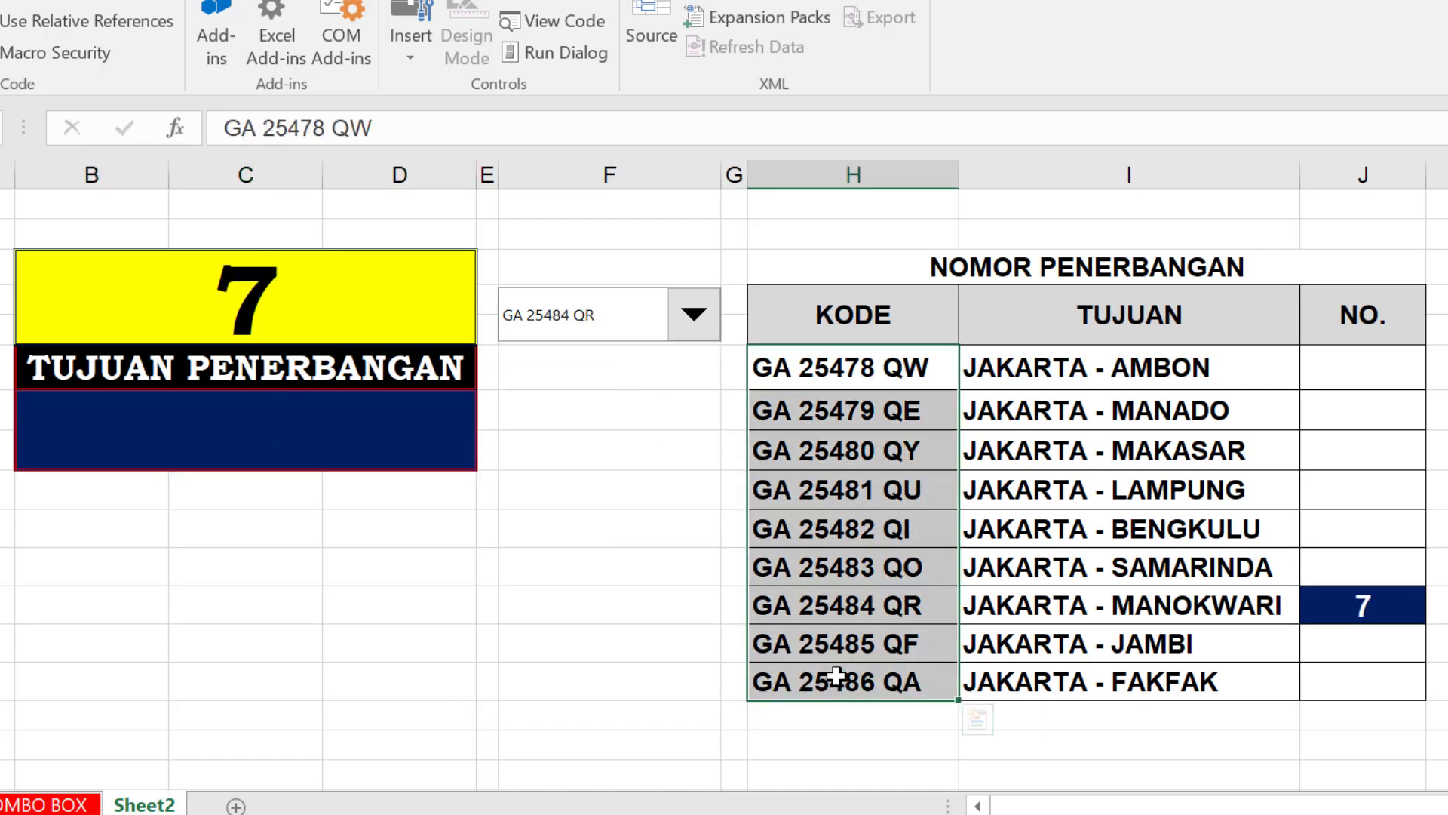
{"action": "left_click", "coordinate": [694, 317]}
{"action": "left_click", "coordinate": [644, 353]}
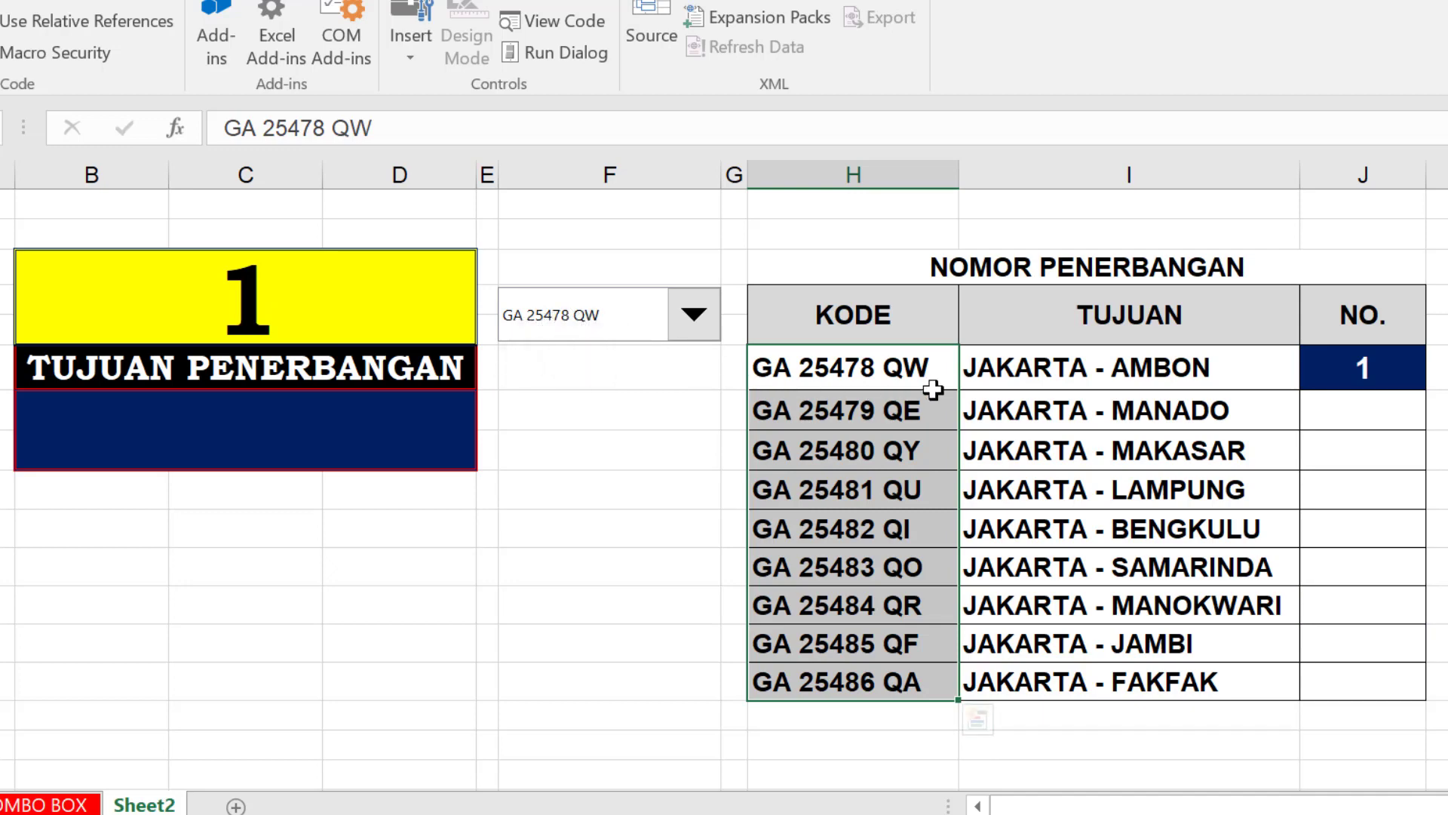
{"action": "left_click", "coordinate": [693, 314]}
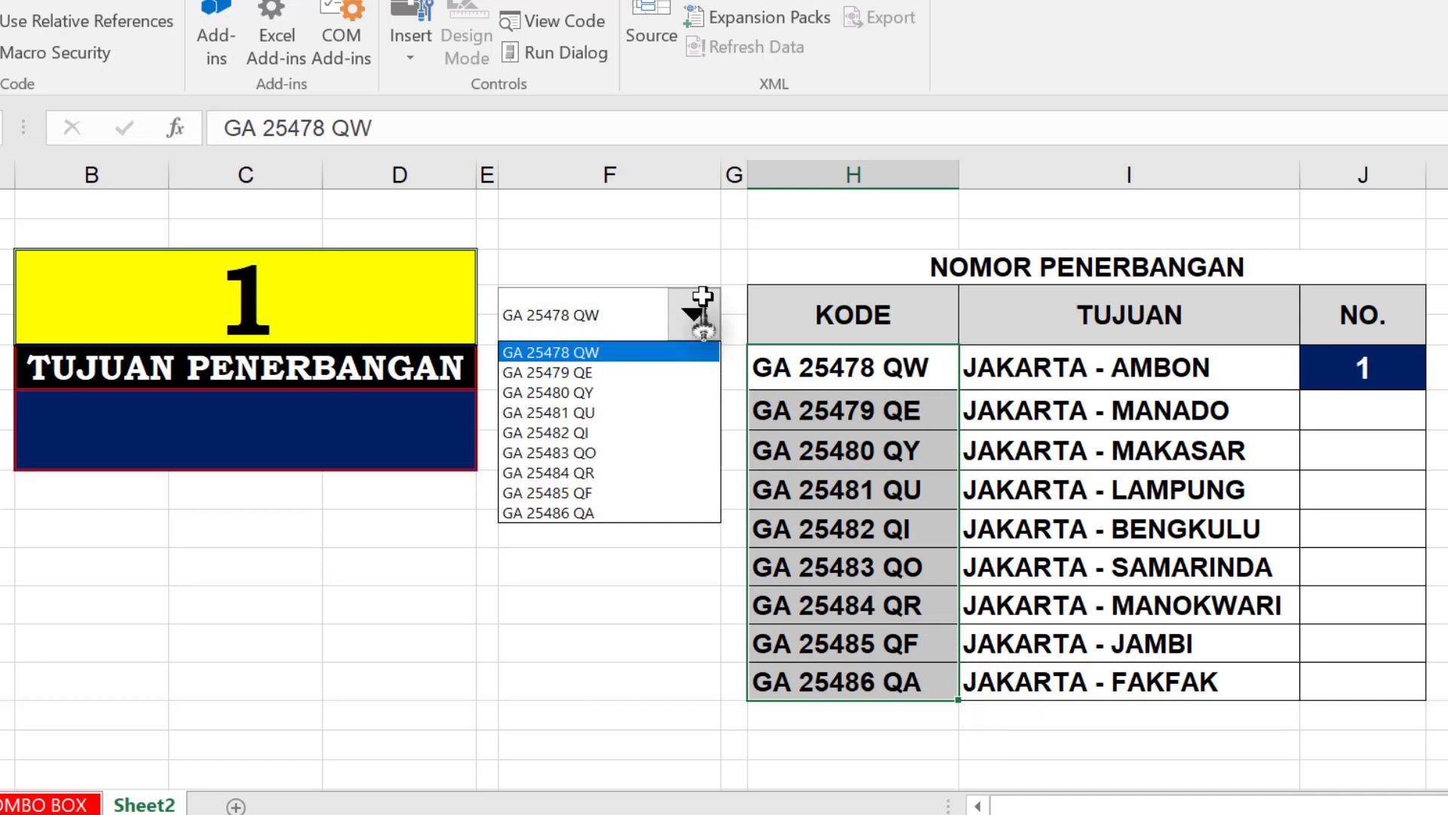
{"action": "left_click", "coordinate": [647, 432]}
{"action": "left_click", "coordinate": [693, 314]}
{"action": "left_click", "coordinate": [573, 473]}
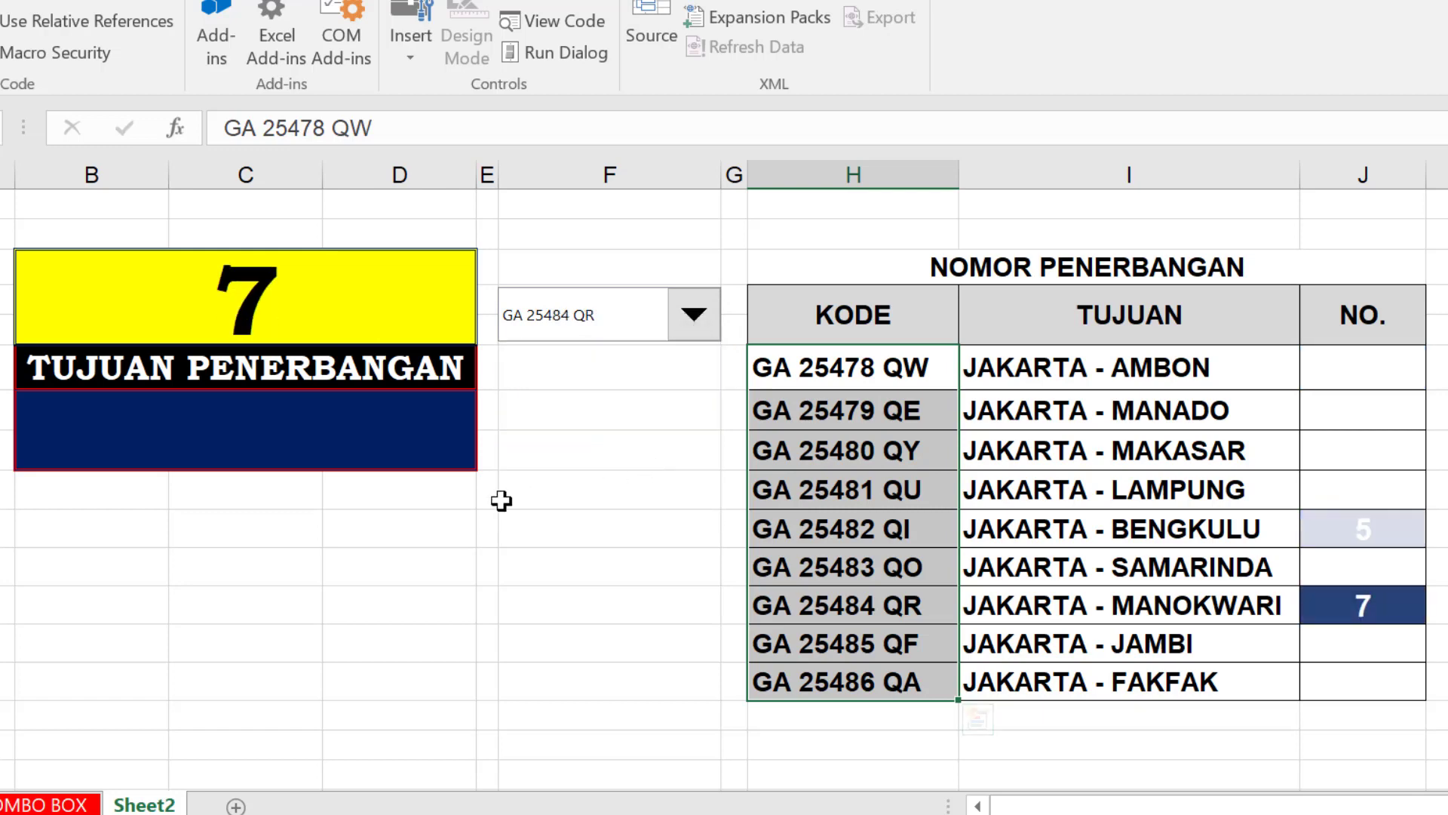
{"action": "left_click", "coordinate": [631, 503]}
Review the destinations from AMBON to FAKFAK, then select the blue merged destination box
{"action": "left_click", "coordinate": [374, 435]}
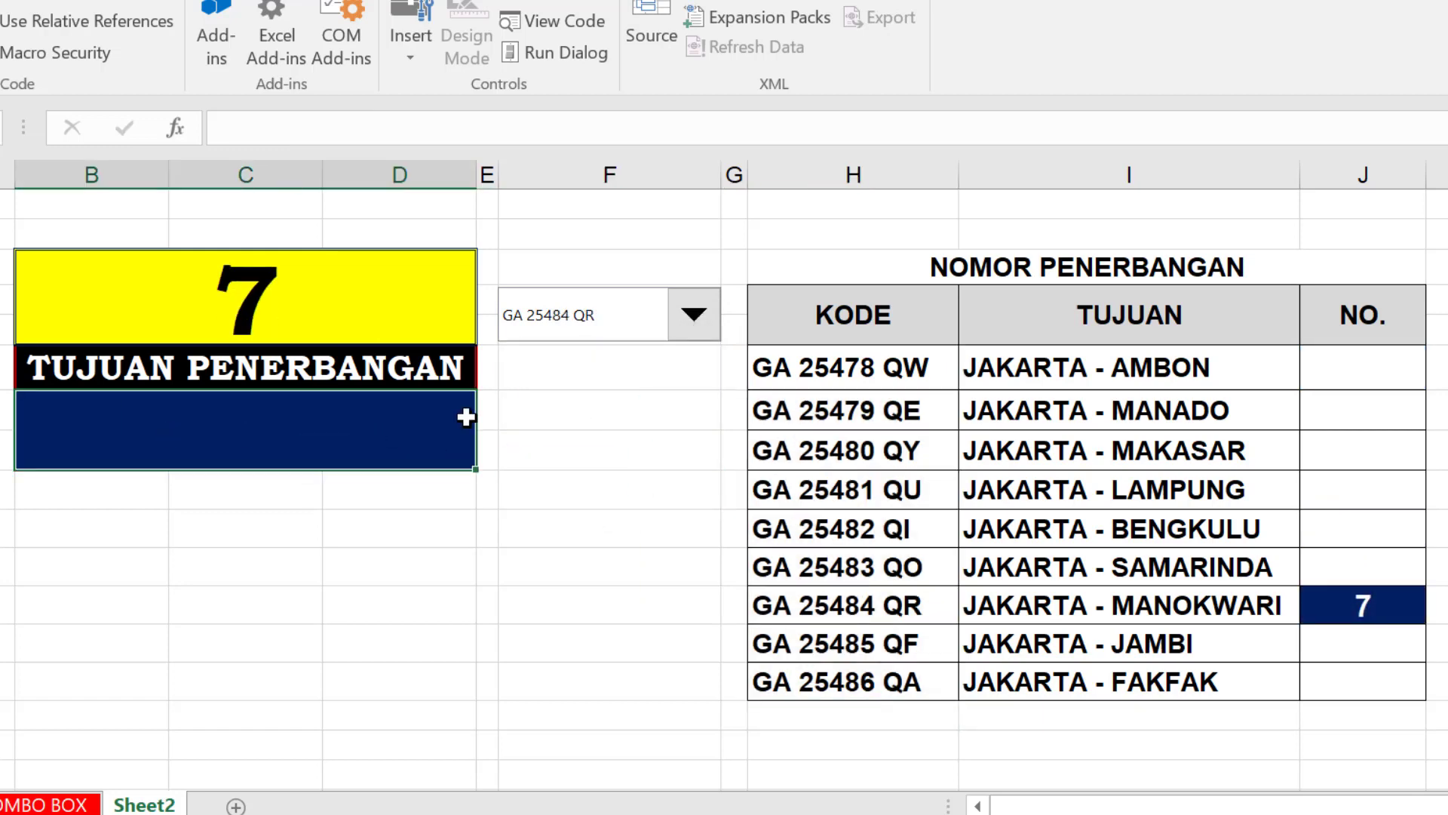
{"action": "left_click_drag", "start_coordinate": [1021, 377], "coordinate": [996, 682]}
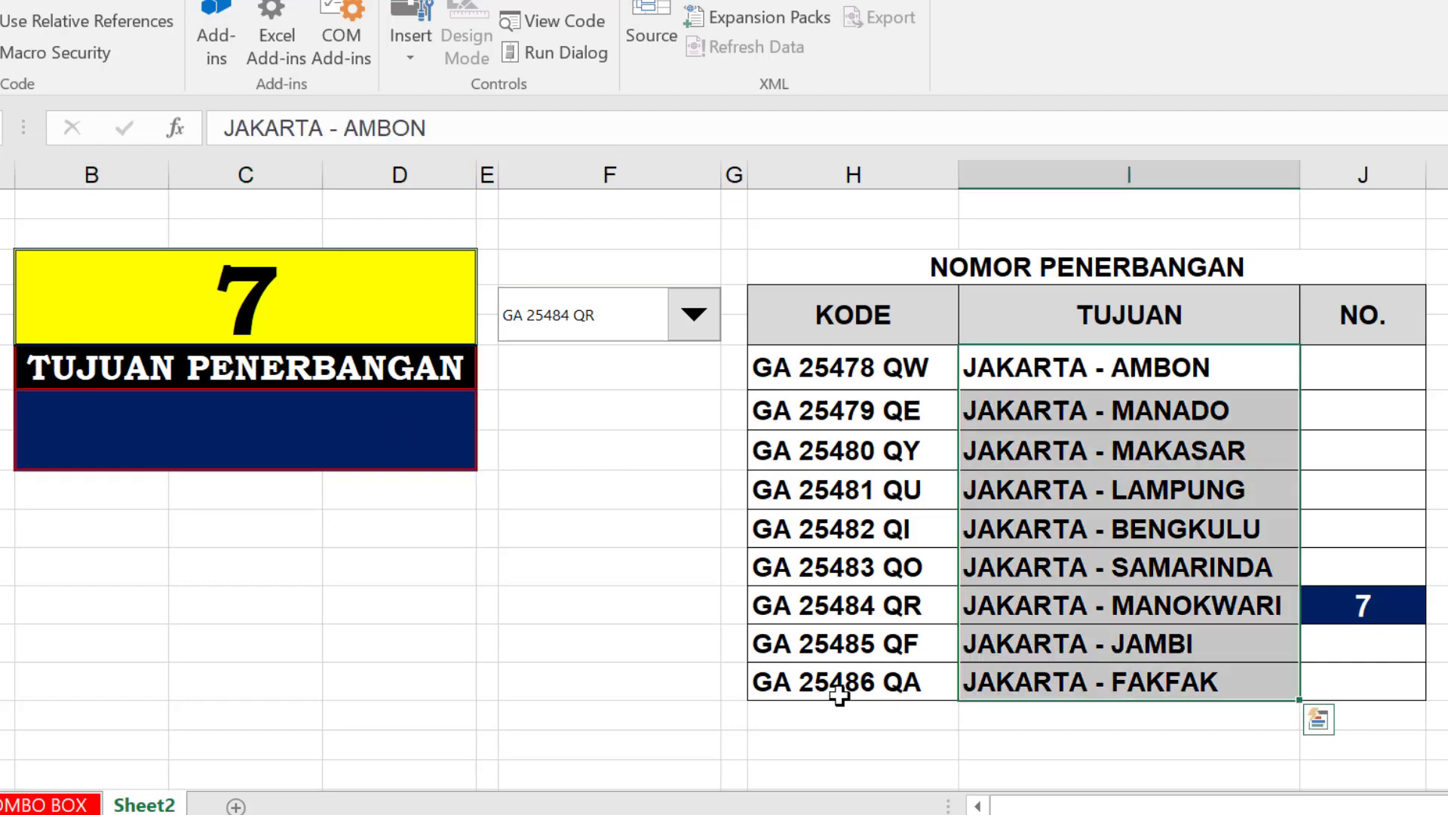
{"action": "left_click", "coordinate": [547, 688]}
{"action": "left_click", "coordinate": [1012, 363]}
{"action": "left_click_drag", "start_coordinate": [1014, 489], "coordinate": [1018, 683]}
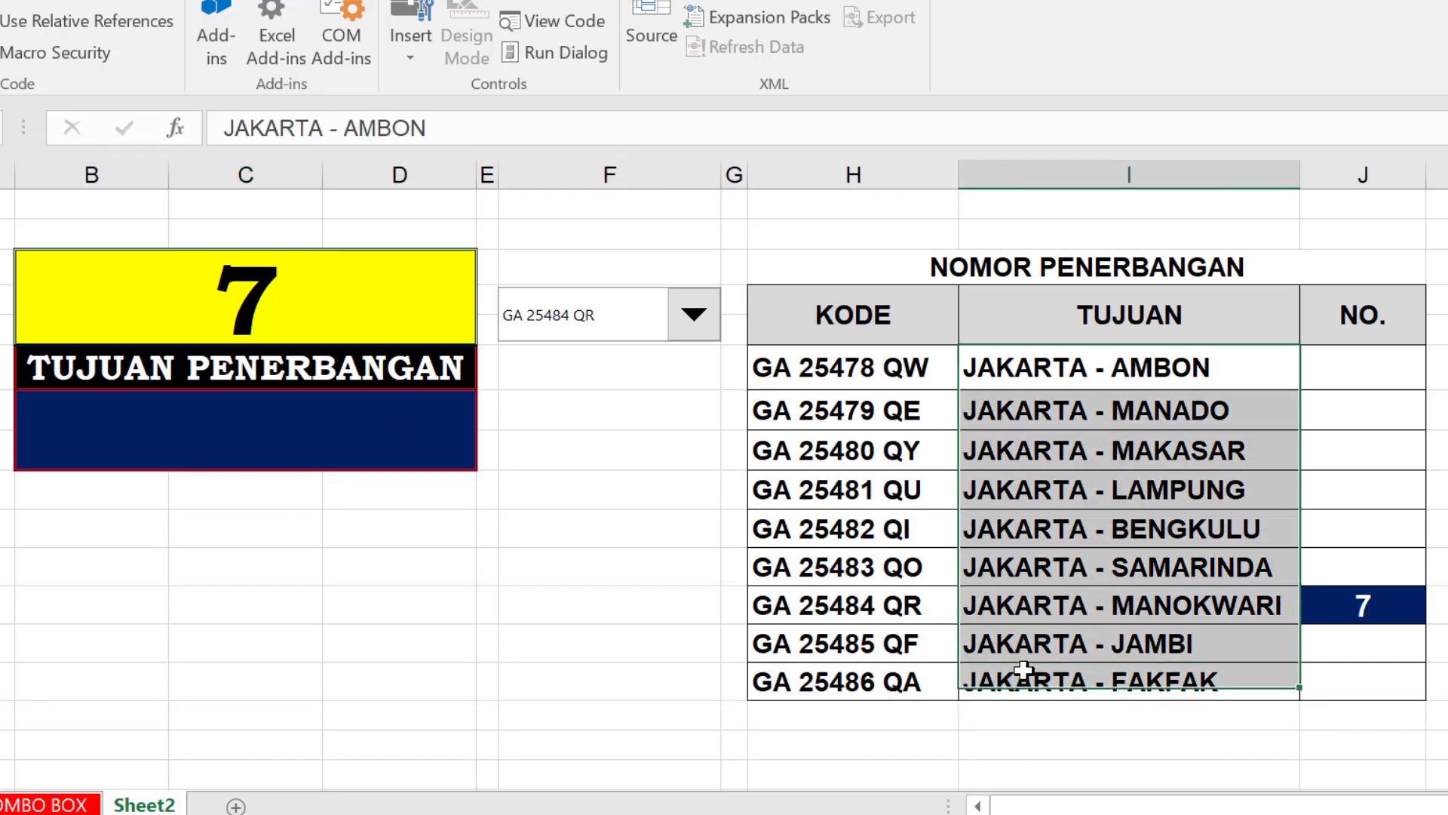
{"action": "left_click", "coordinate": [371, 435]}
Begin the formula as =IF($B$3=1; using an absolute reference to B3
{"action": "type", "text": "="}
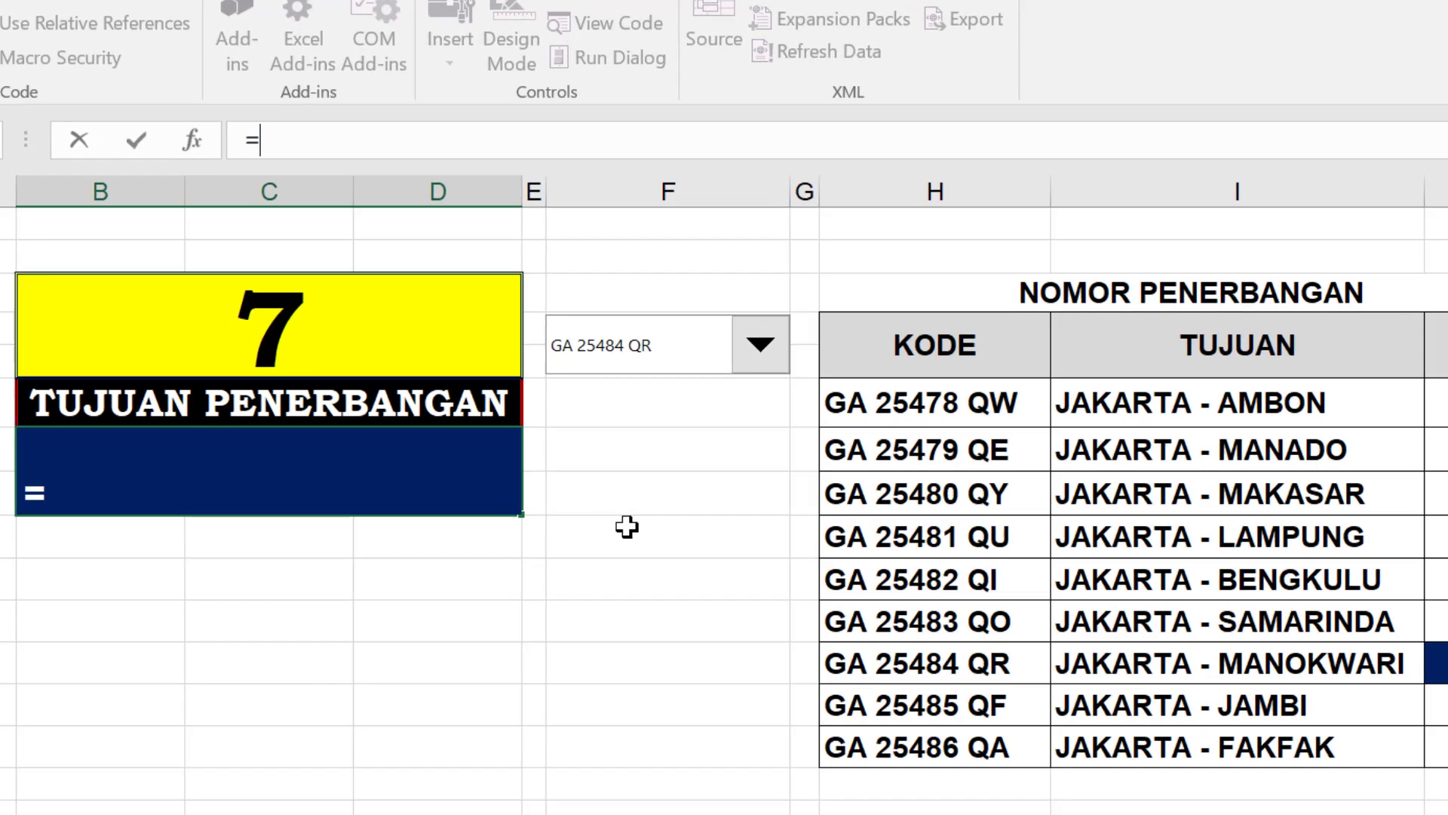
{"action": "type", "text": "IF("}
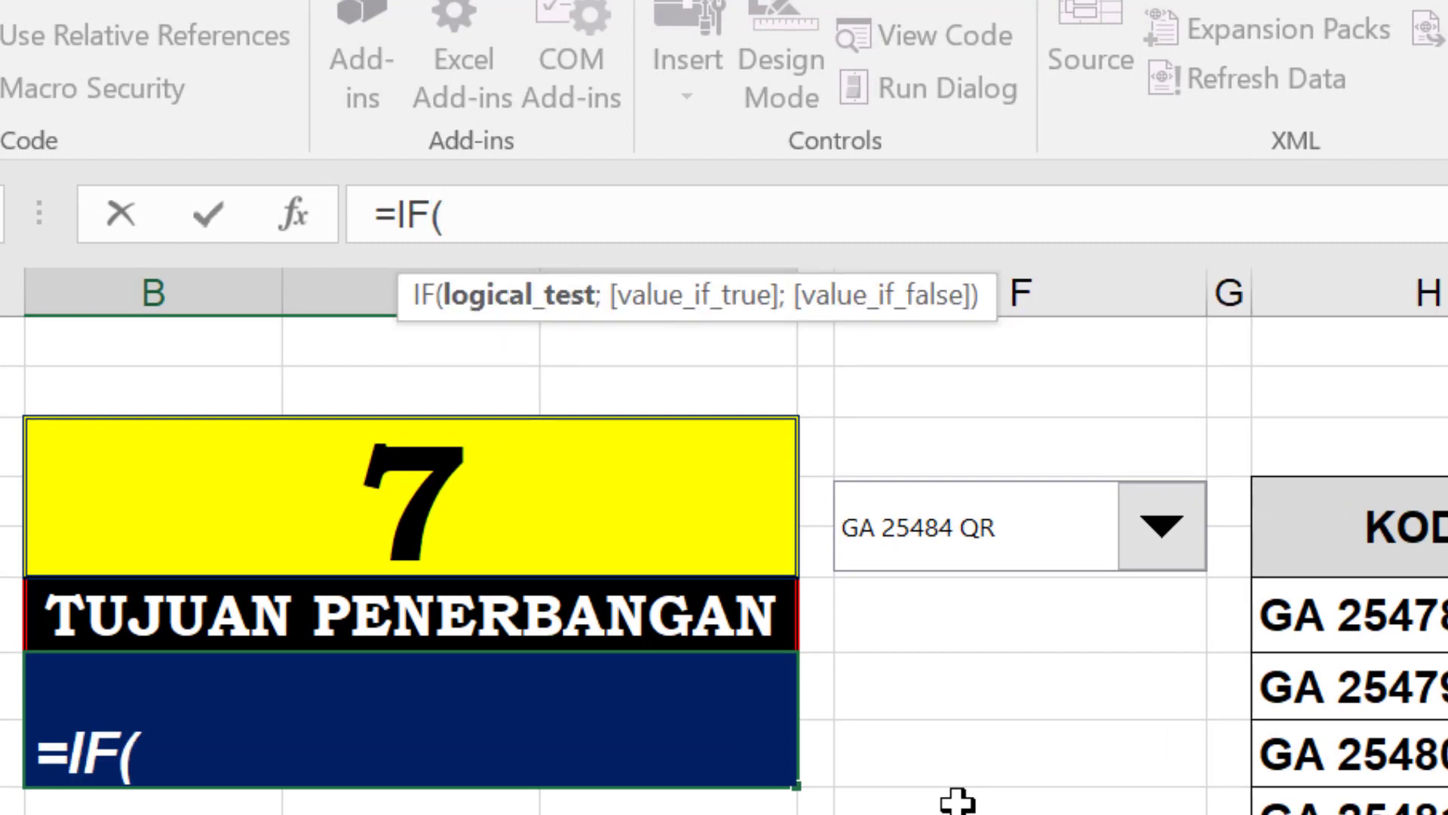
{"action": "left_click", "coordinate": [537, 498]}
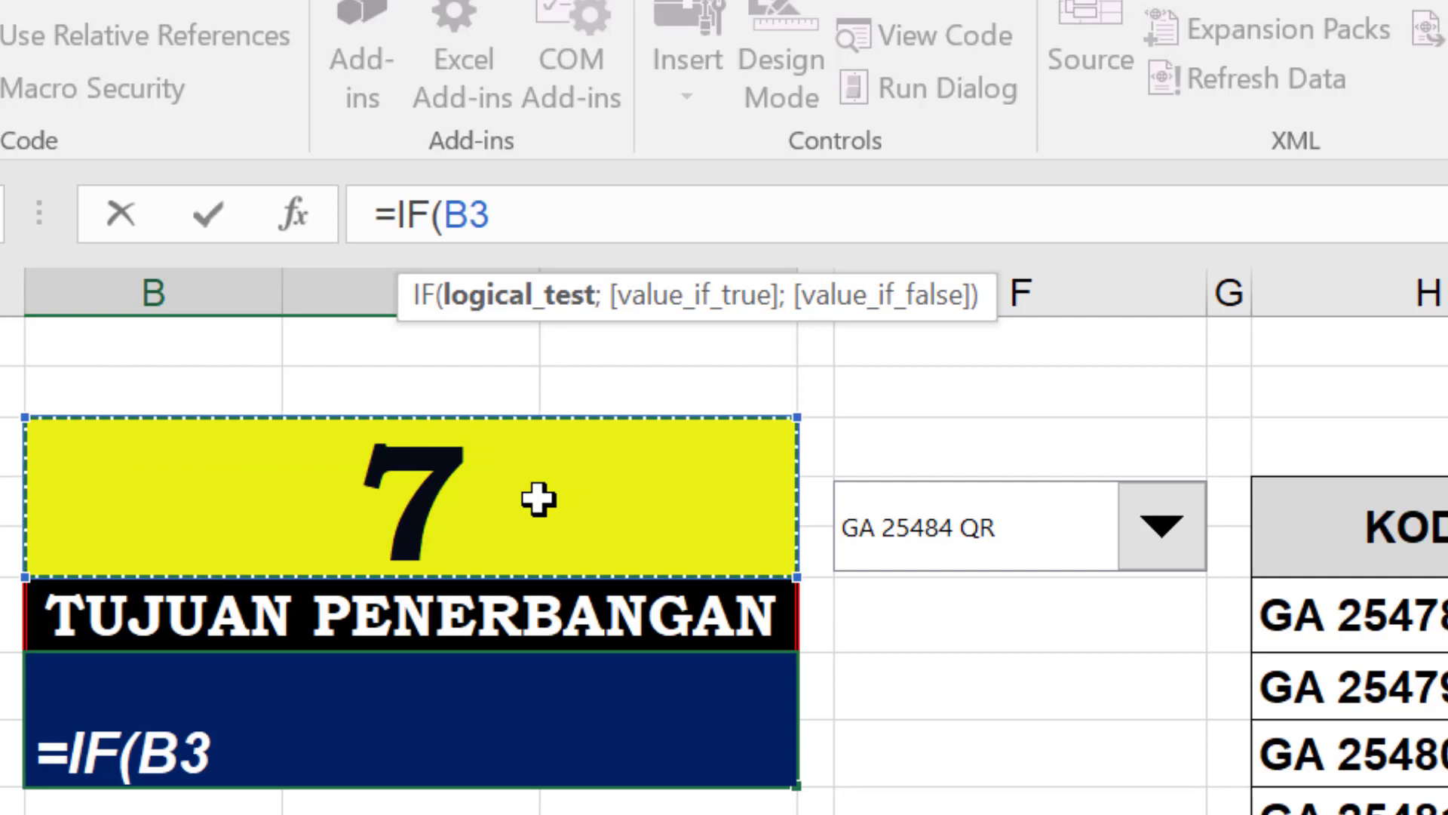
{"action": "key", "text": "F4"}
{"action": "type", "text": "$B$3="}
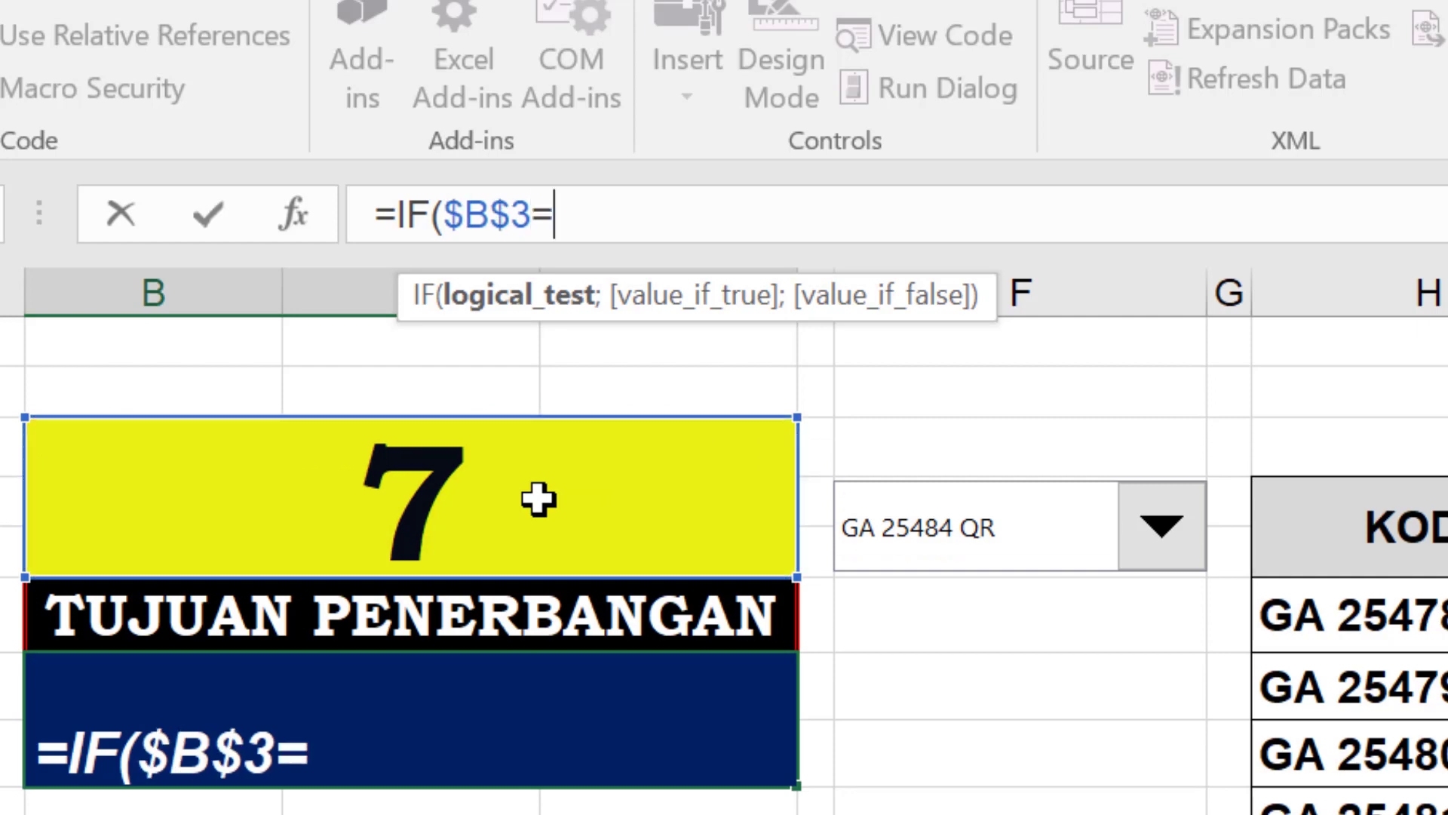
{"action": "type", "text": "1"}
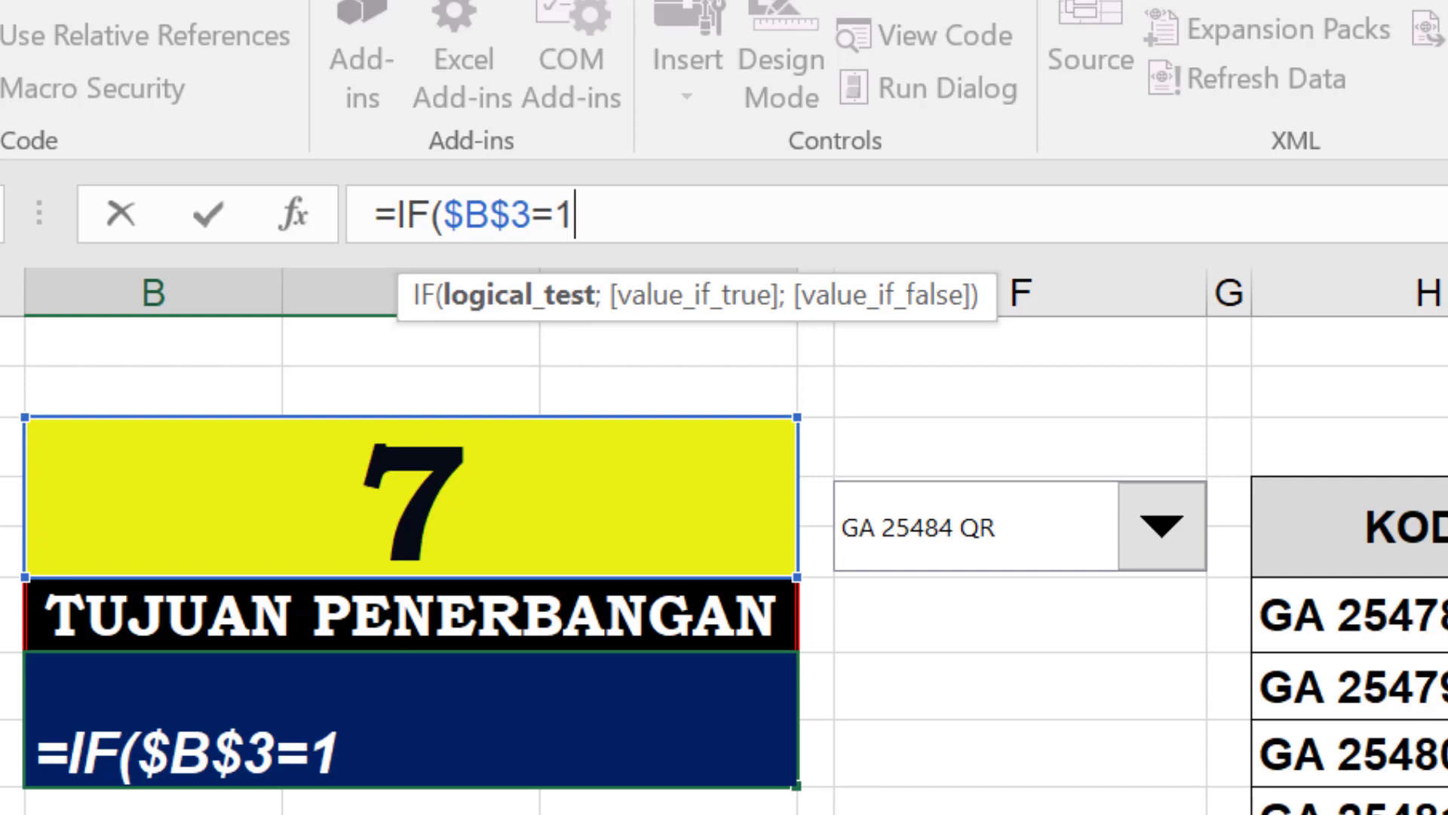
{"action": "type", "text": ";"}
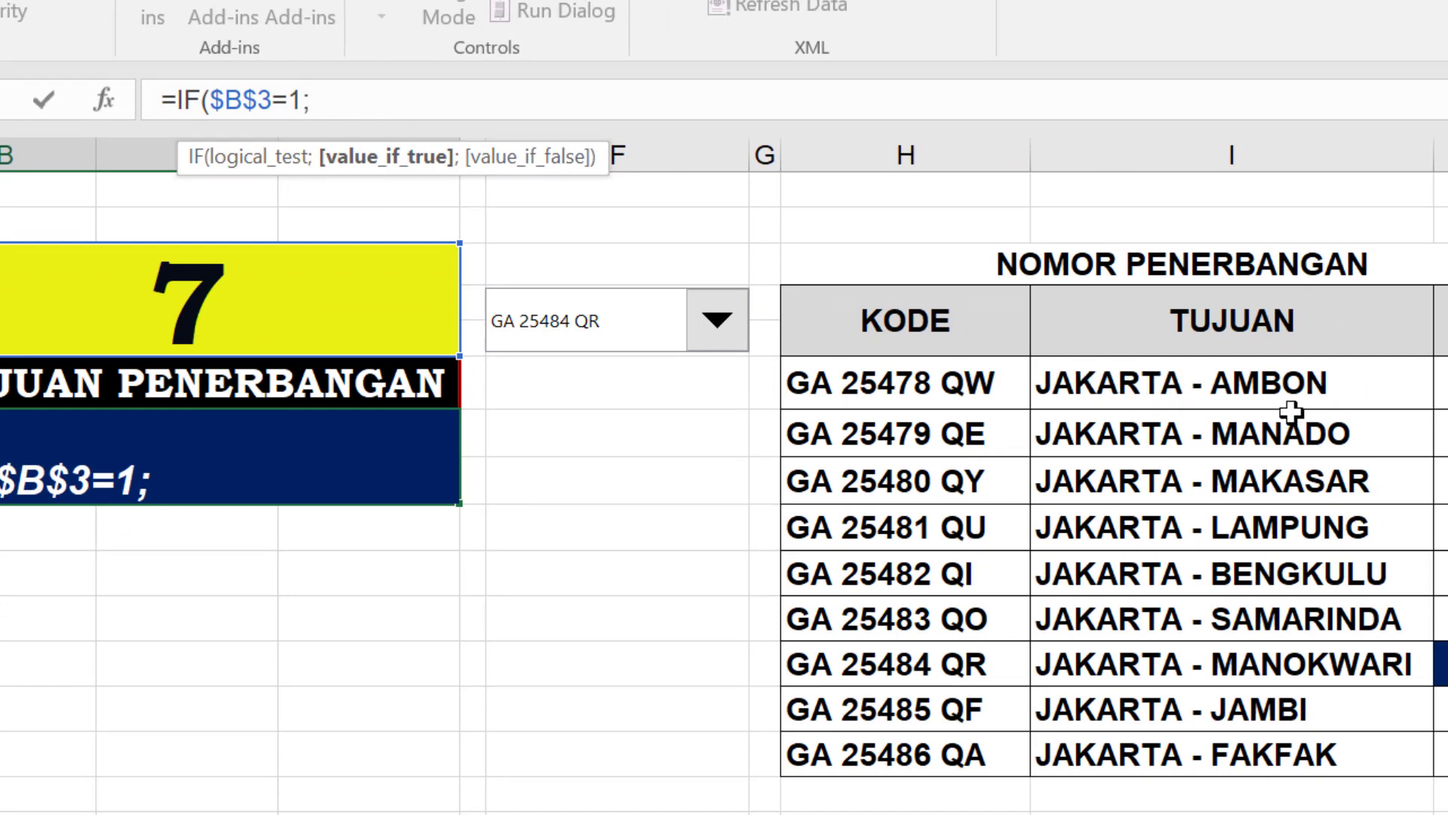
Return AMBON (I6) for 1, then add a second IF test returning MANADO for 2
{"action": "left_click", "coordinate": [1208, 384]}
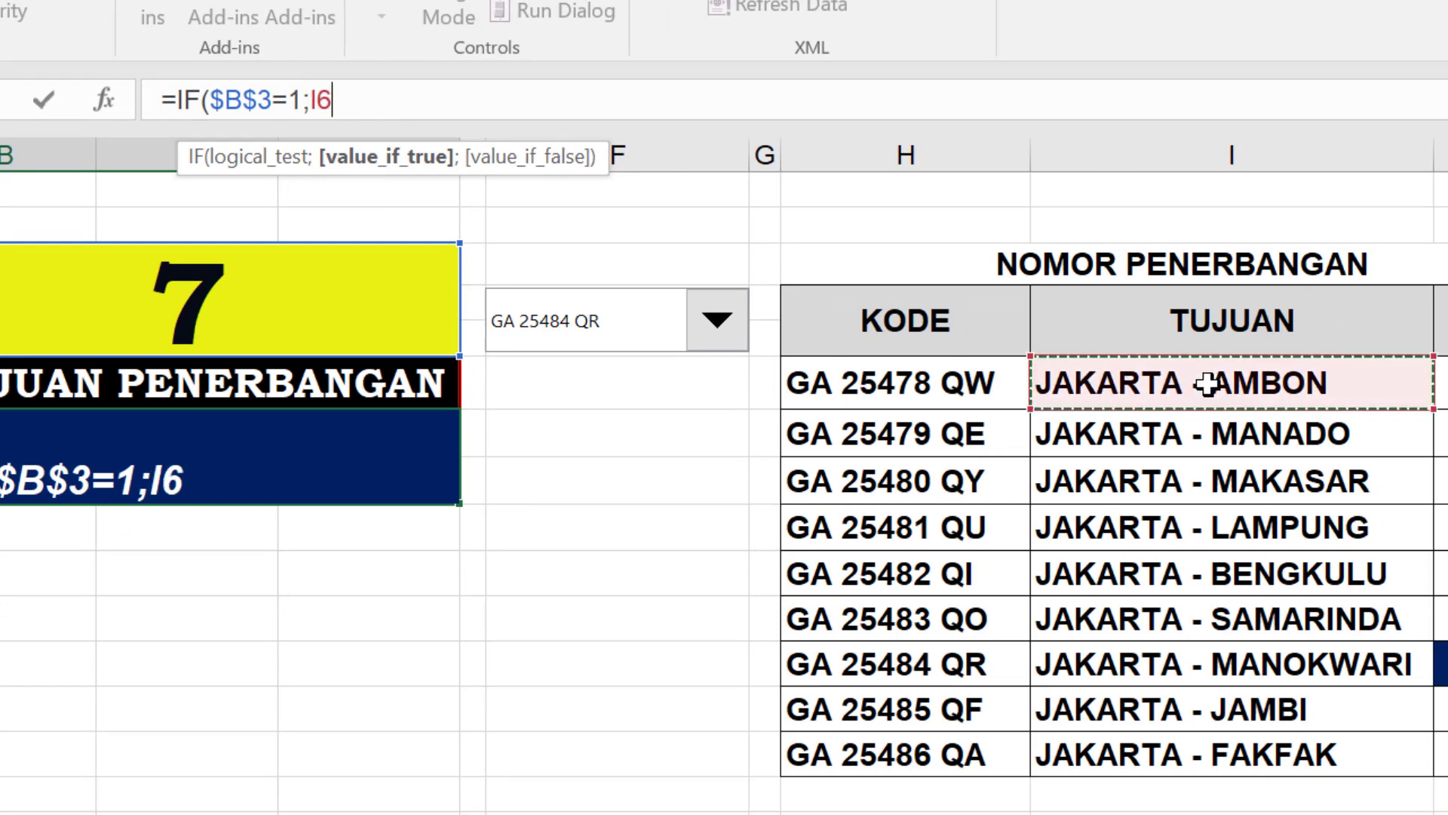
{"action": "type", "text": ";"}
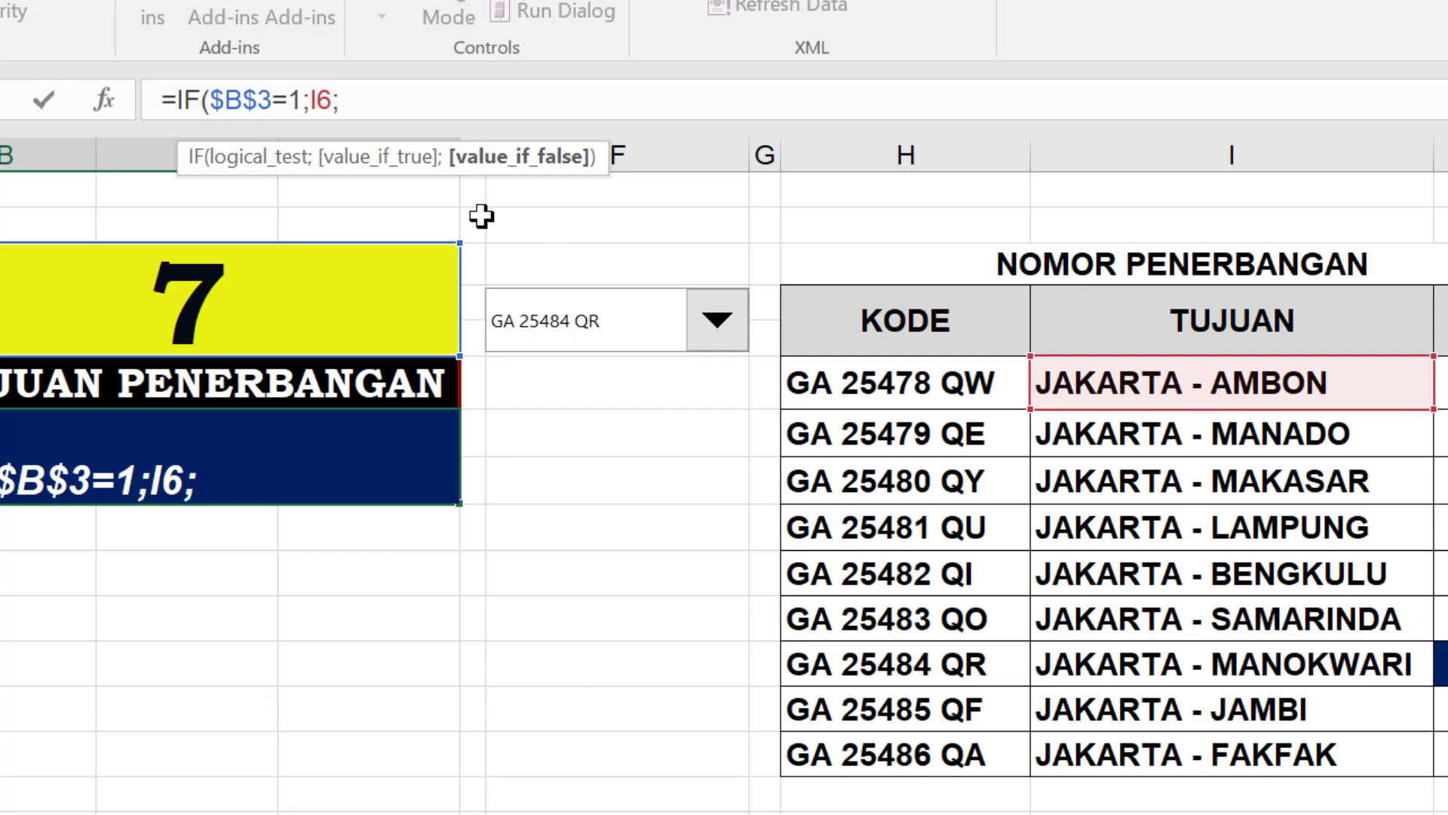
{"action": "left_click_drag", "start_coordinate": [177, 100], "coordinate": [332, 99]}
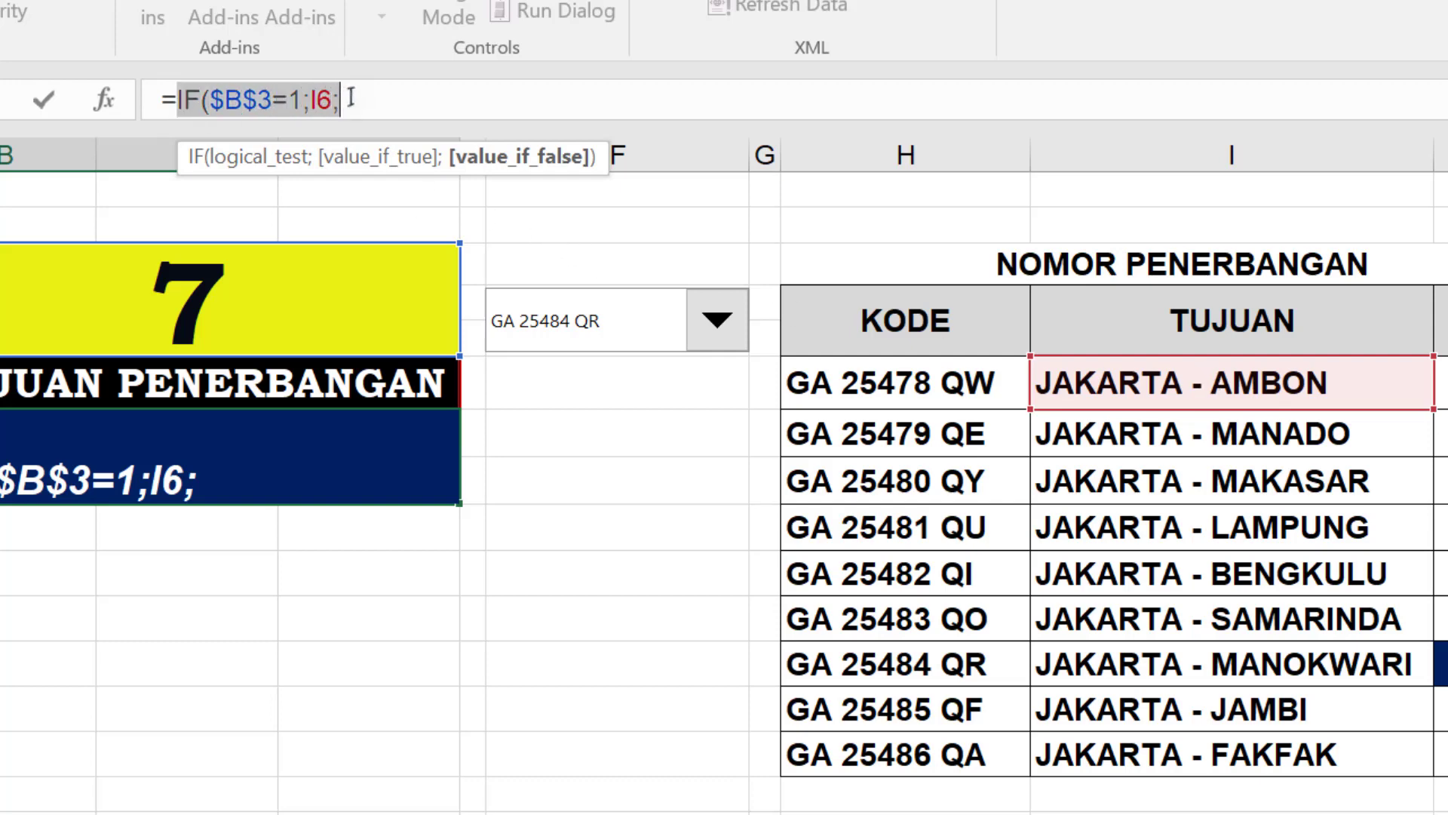
{"action": "key", "text": "ctrl+c"}
{"action": "key", "text": "End"}
{"action": "key", "text": "ctrl+v"}
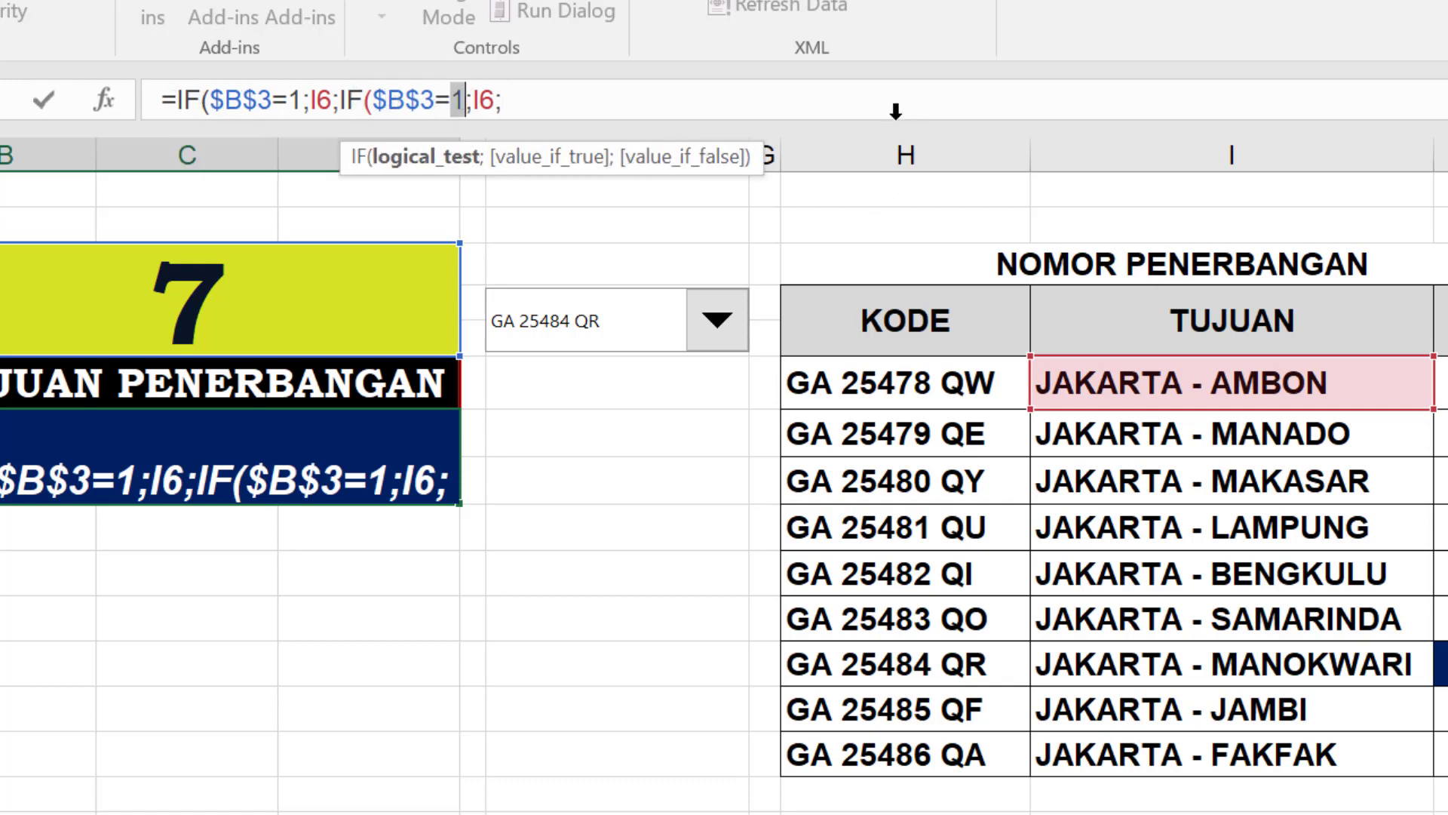
{"action": "type", "text": "2"}
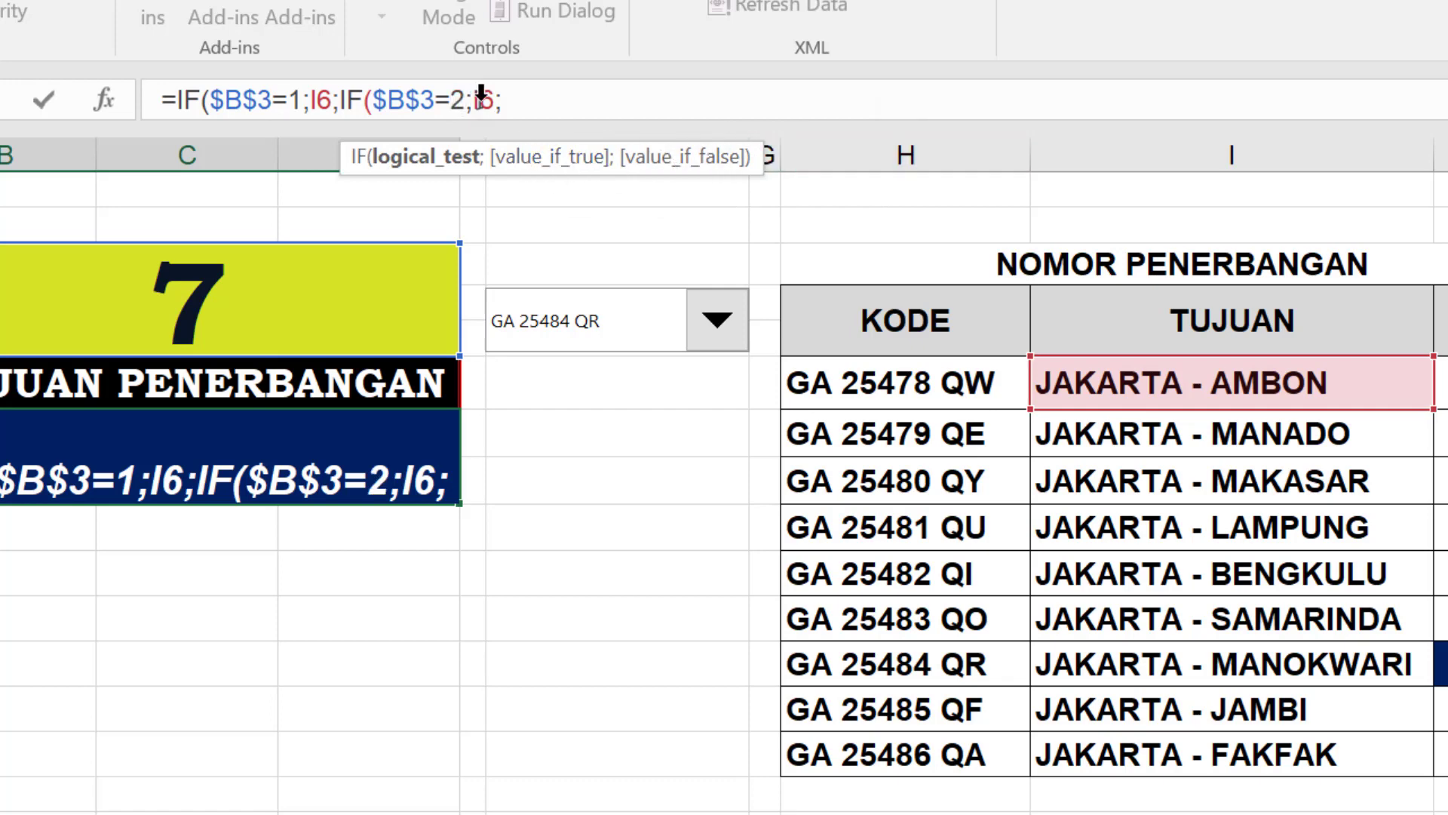
{"action": "left_click", "coordinate": [1261, 439]}
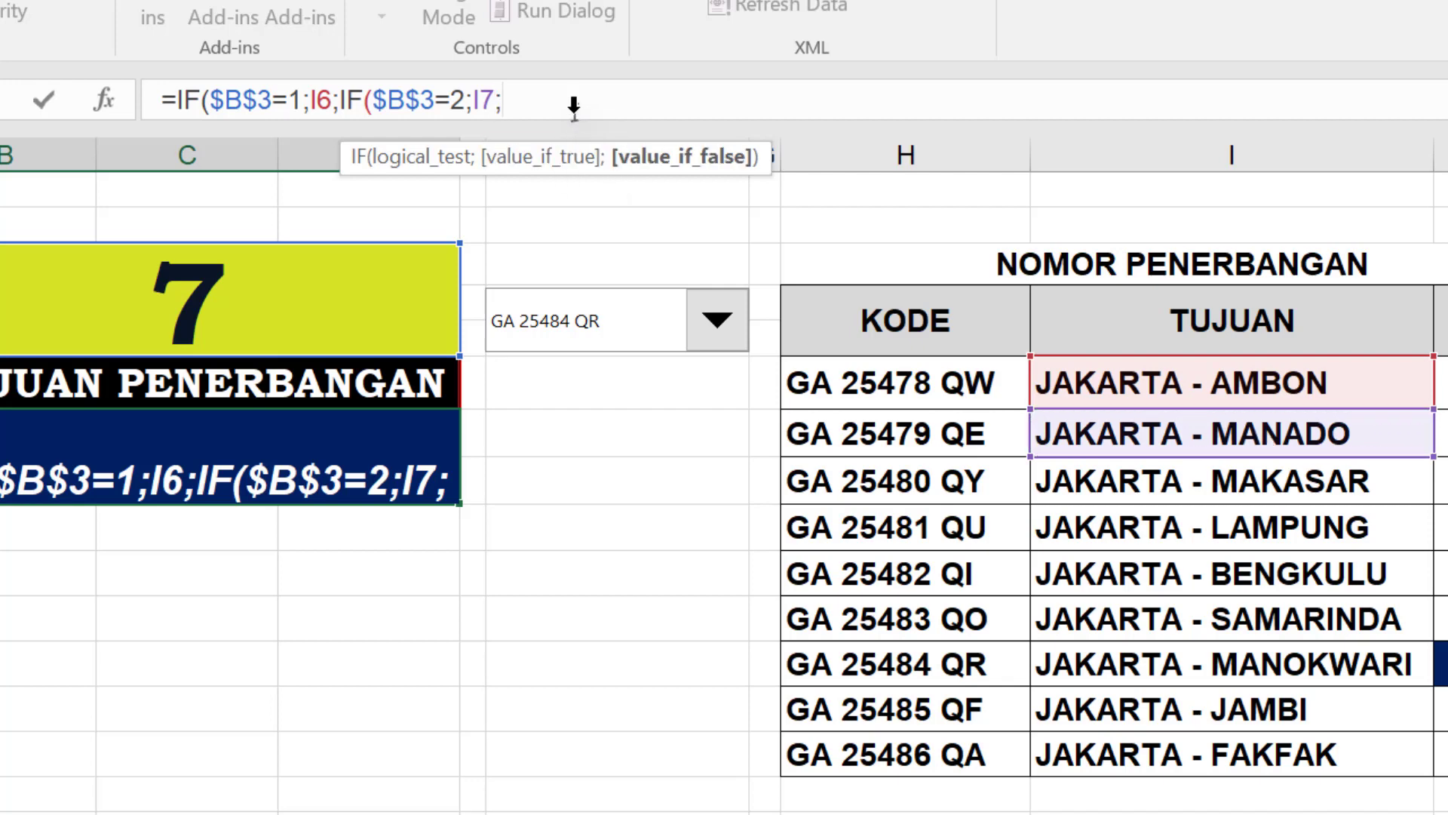
Add IF tests for 3 and 4 returning the MAKASAR and LAMPUNG cells
{"action": "key", "text": "ctrl+v"}
{"action": "double_click", "coordinate": [621, 100]}
{"action": "type", "text": "3"}
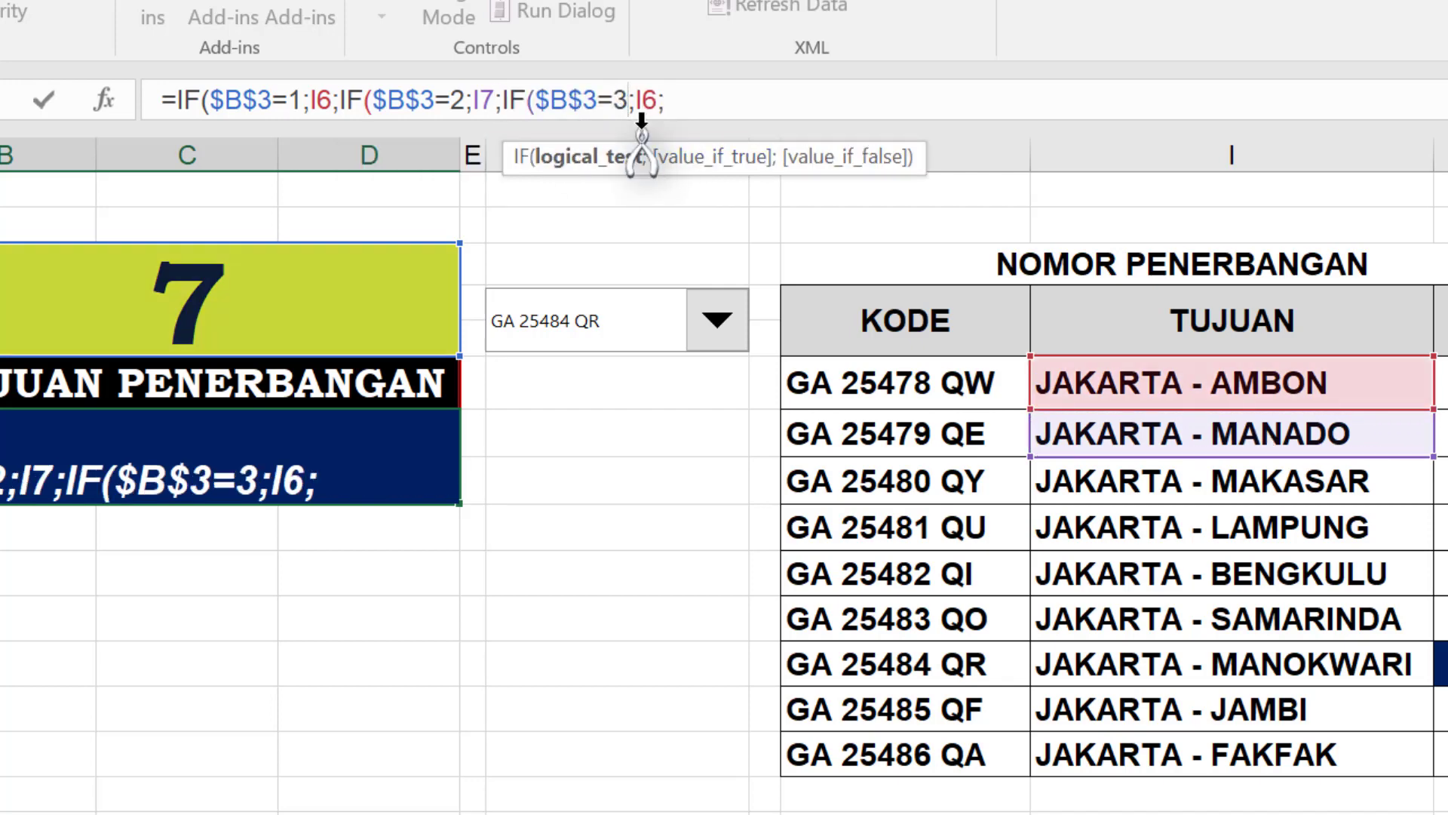
{"action": "left_click", "coordinate": [640, 99]}
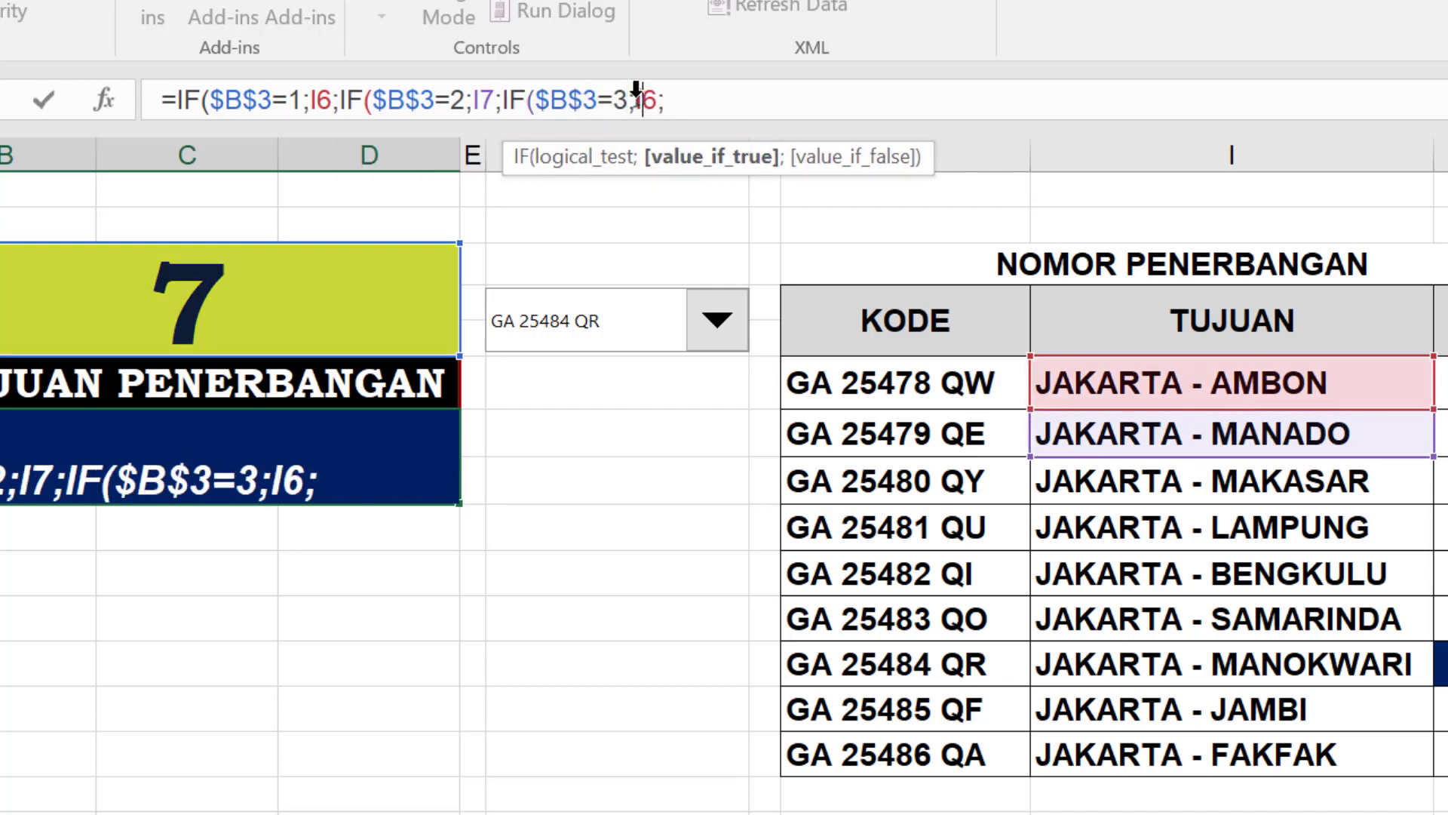
{"action": "left_click", "coordinate": [1151, 486]}
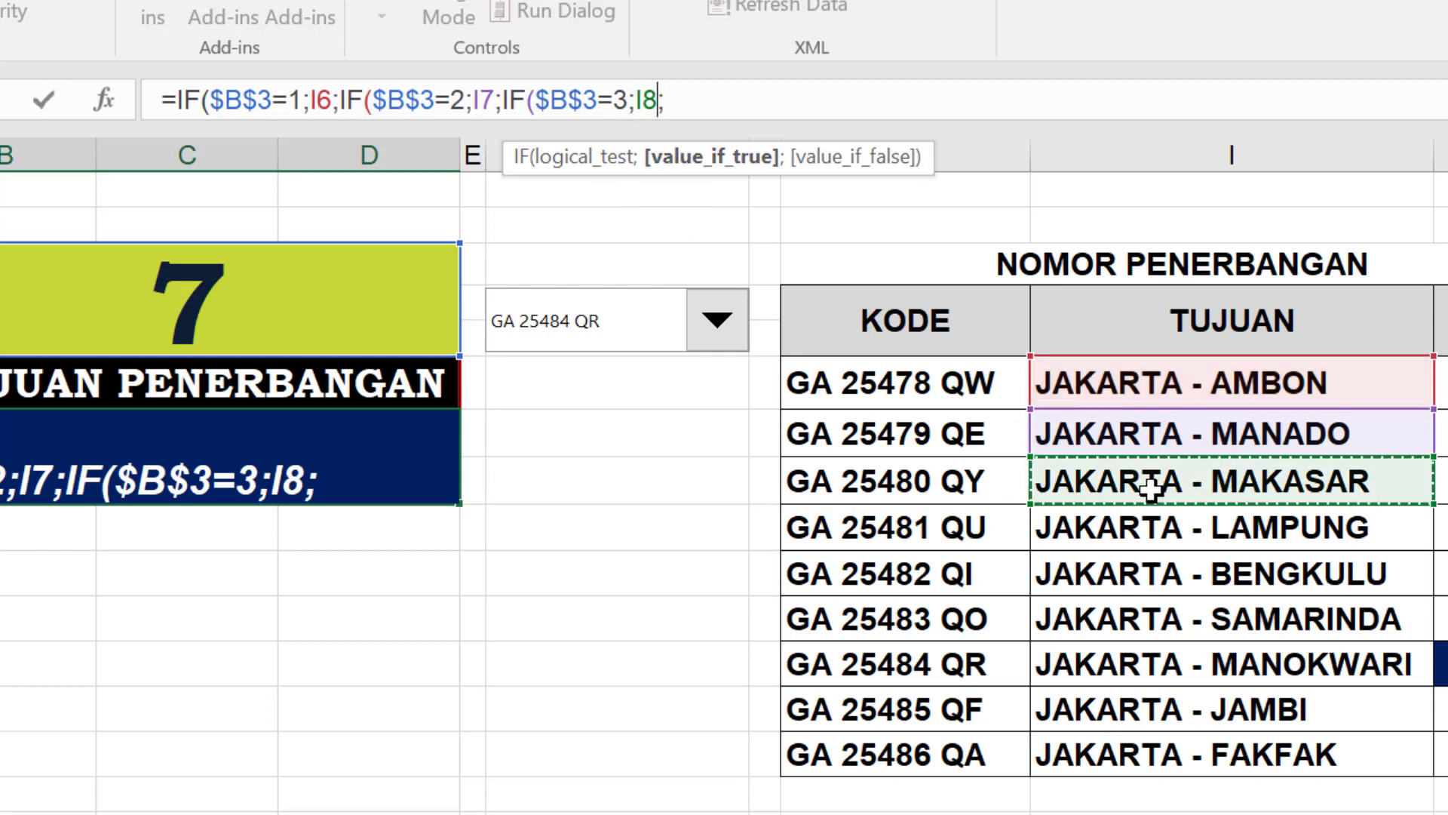
{"action": "left_click", "coordinate": [664, 102]}
{"action": "key", "text": "ctrl+v"}
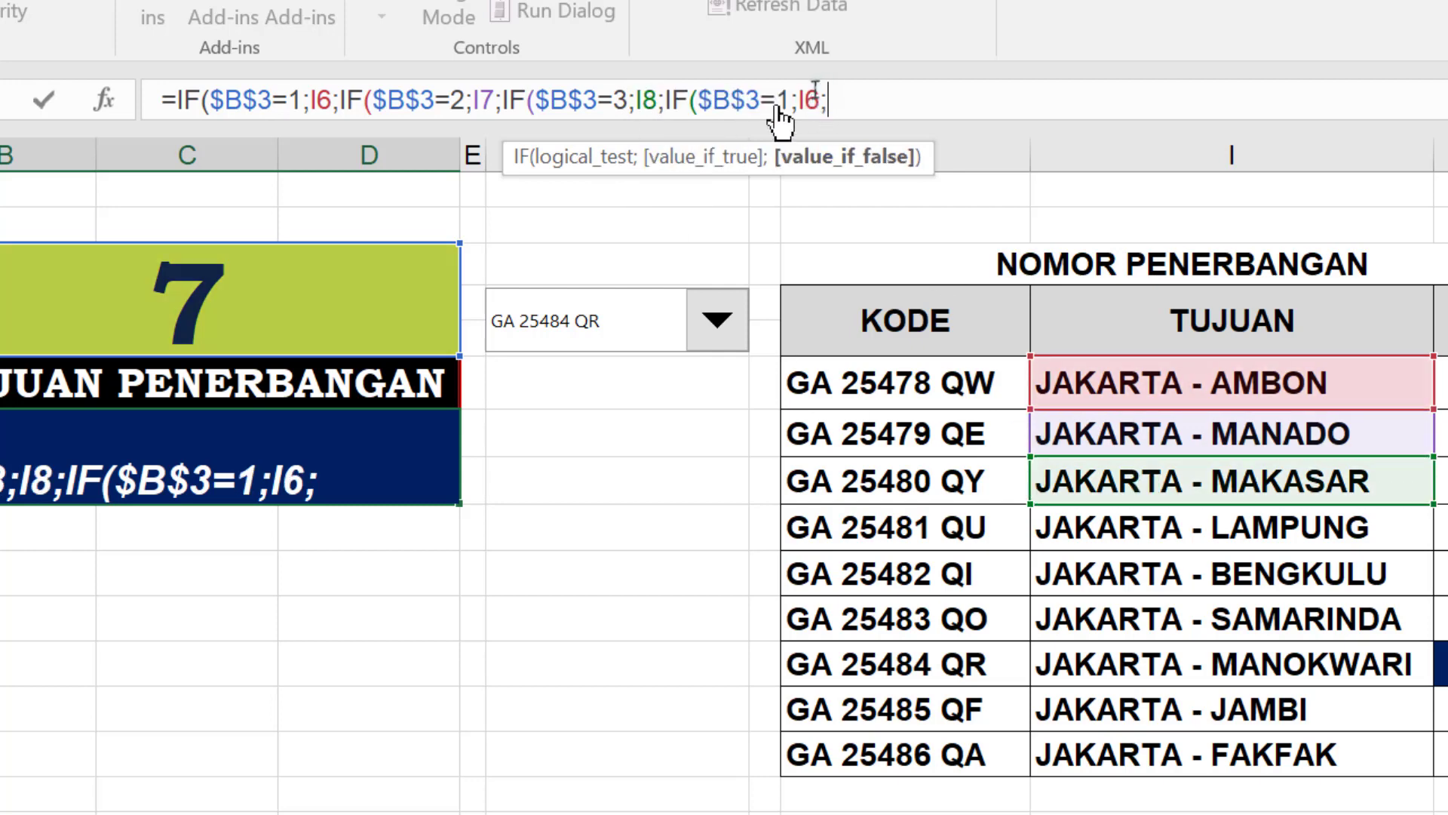
{"action": "double_click", "coordinate": [785, 99]}
{"action": "key", "text": "ctrl+c"}
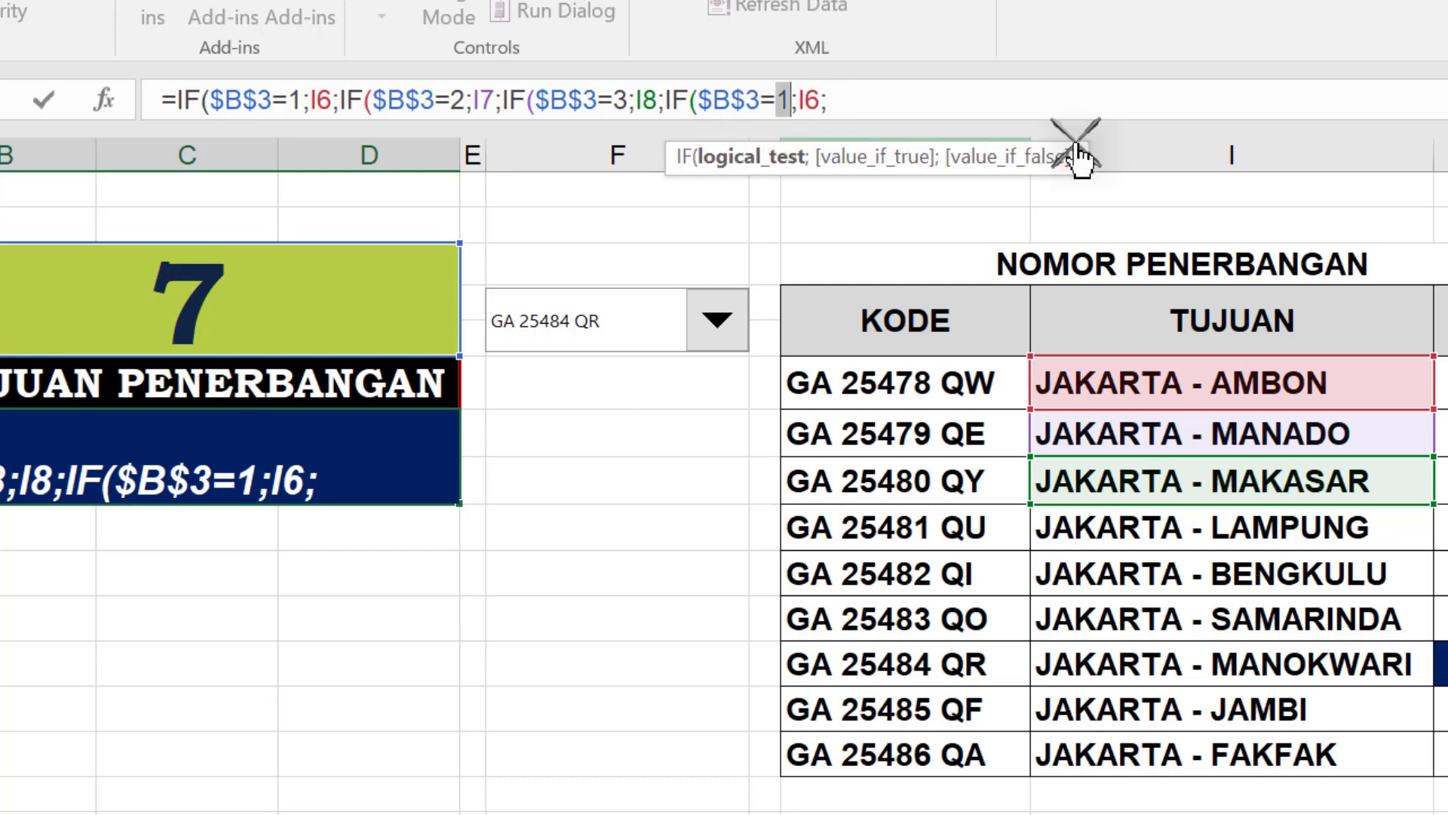
{"action": "type", "text": "4"}
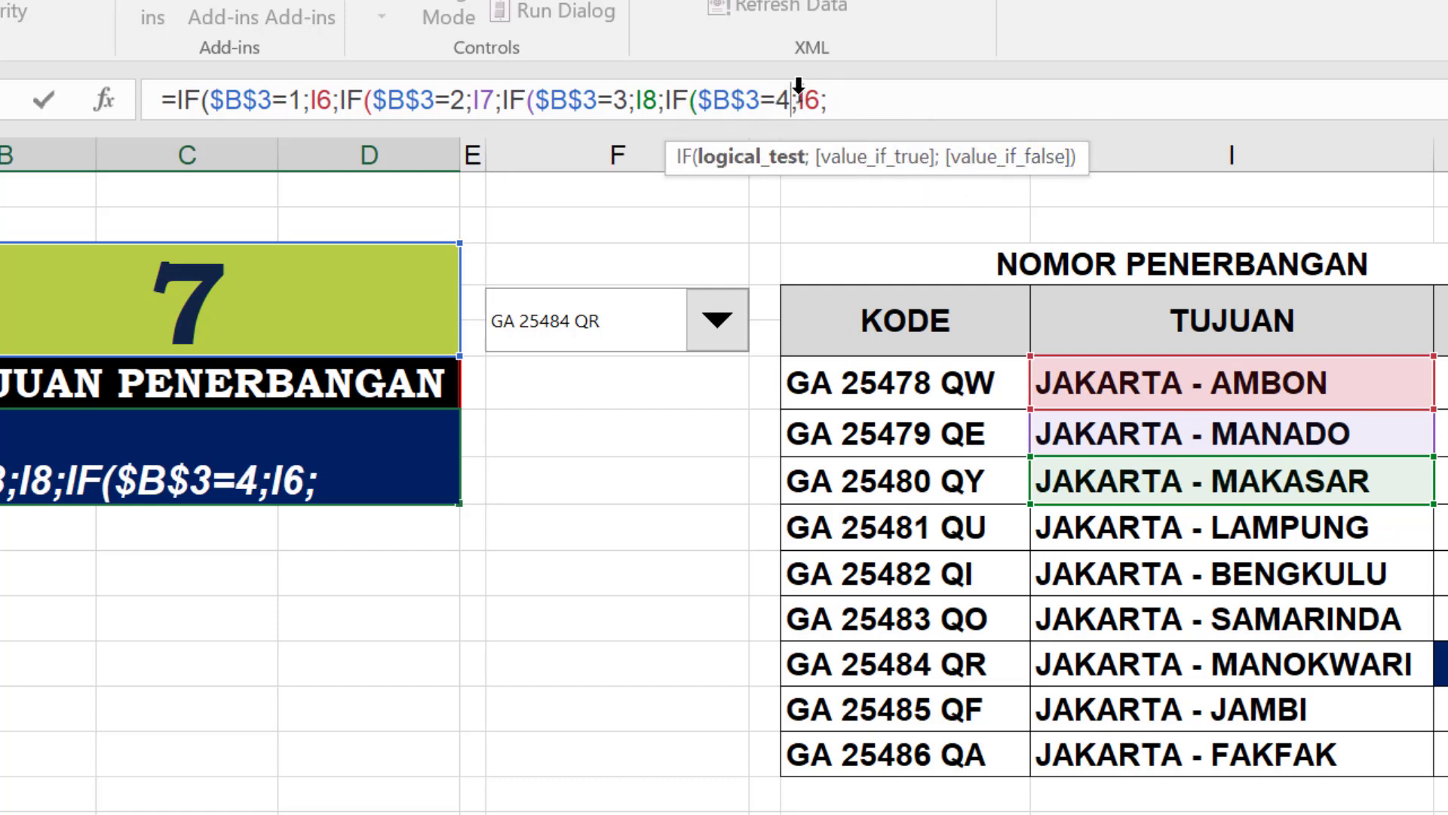
{"action": "double_click", "coordinate": [811, 98]}
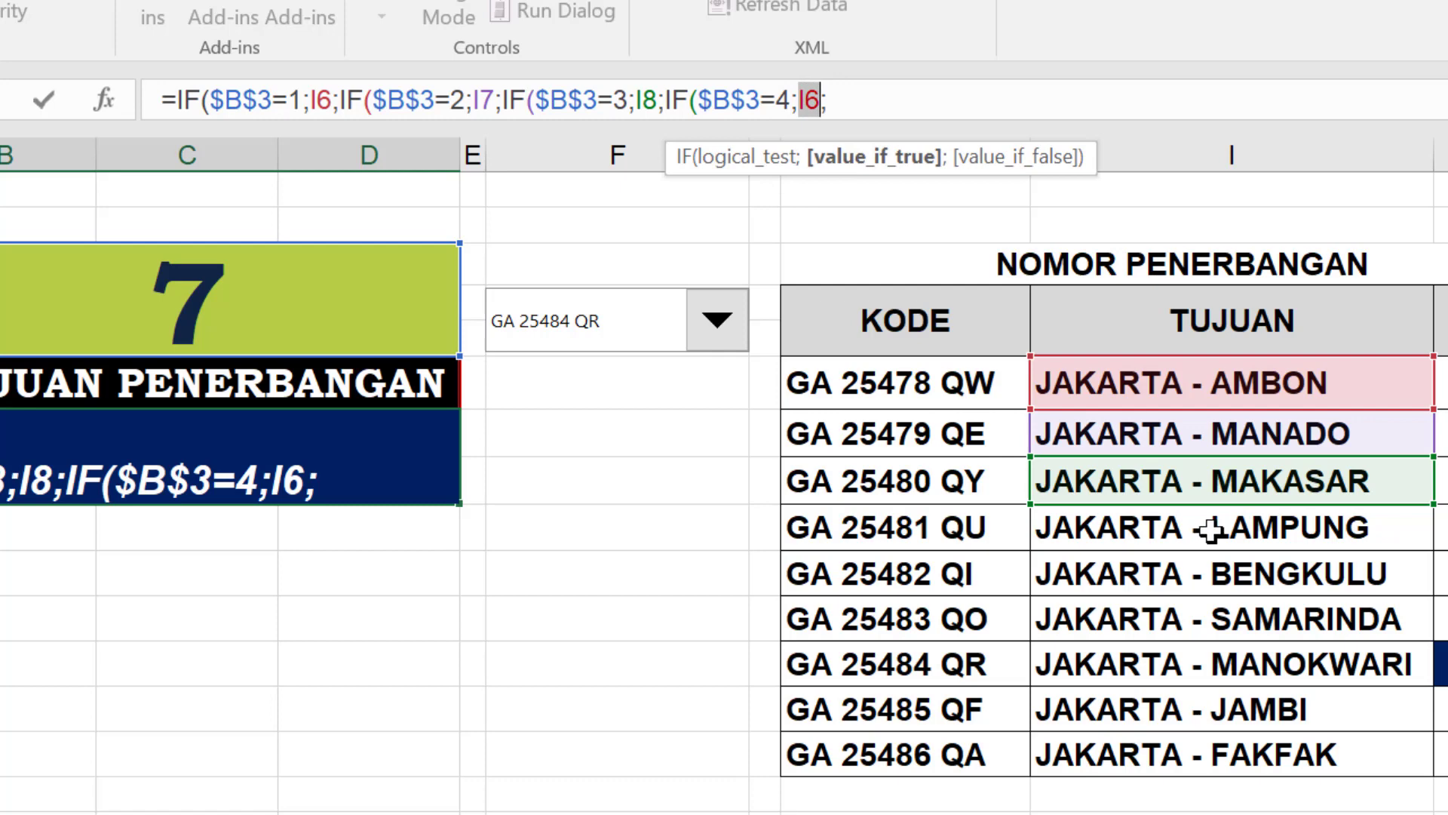
{"action": "left_click", "coordinate": [1211, 530]}
{"action": "left_click", "coordinate": [881, 113]}
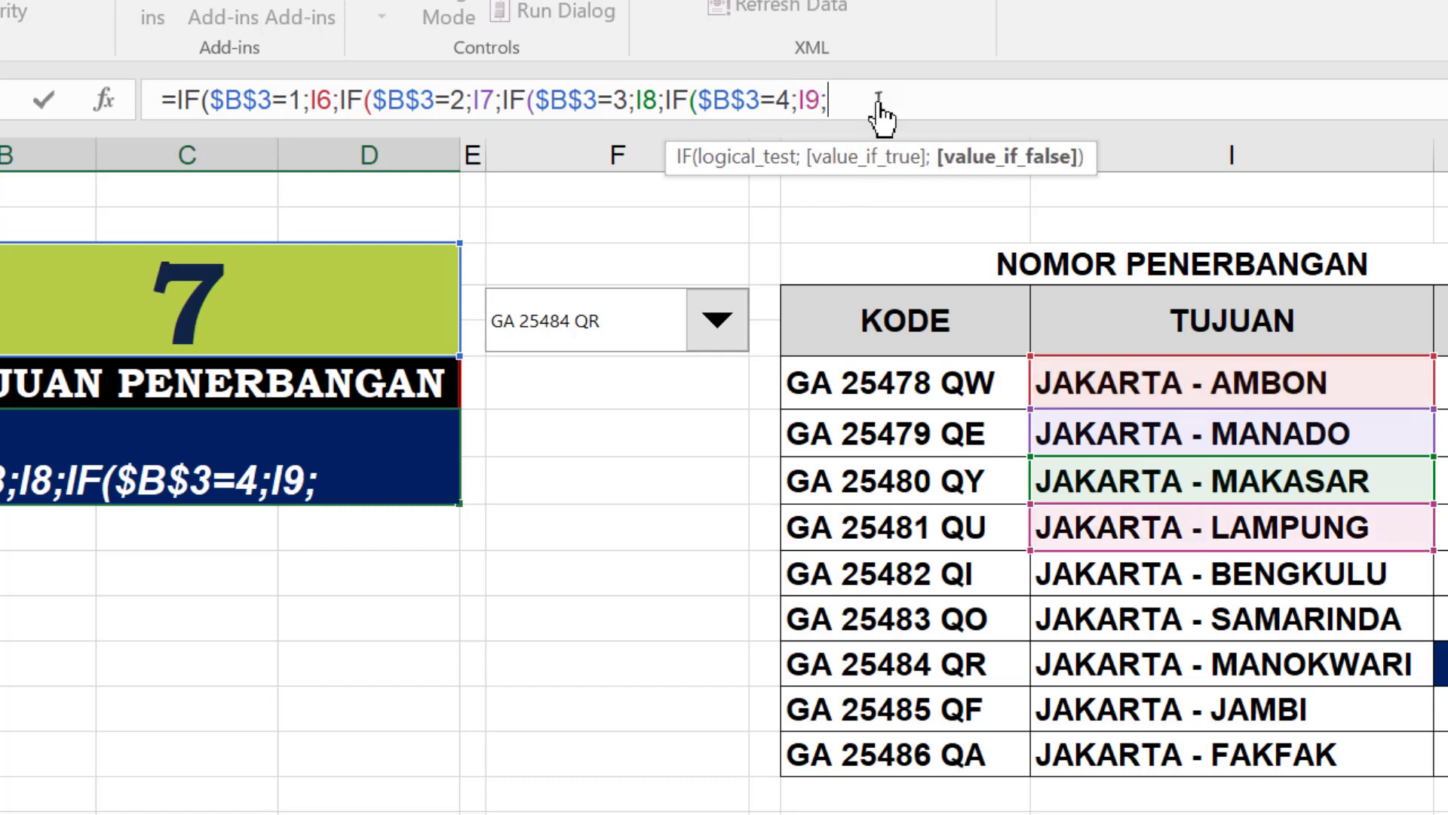
Add IF tests for 5 and 6 returning the BENGKULU and SAMARINDA cells
{"action": "key", "text": "ctrl+v"}
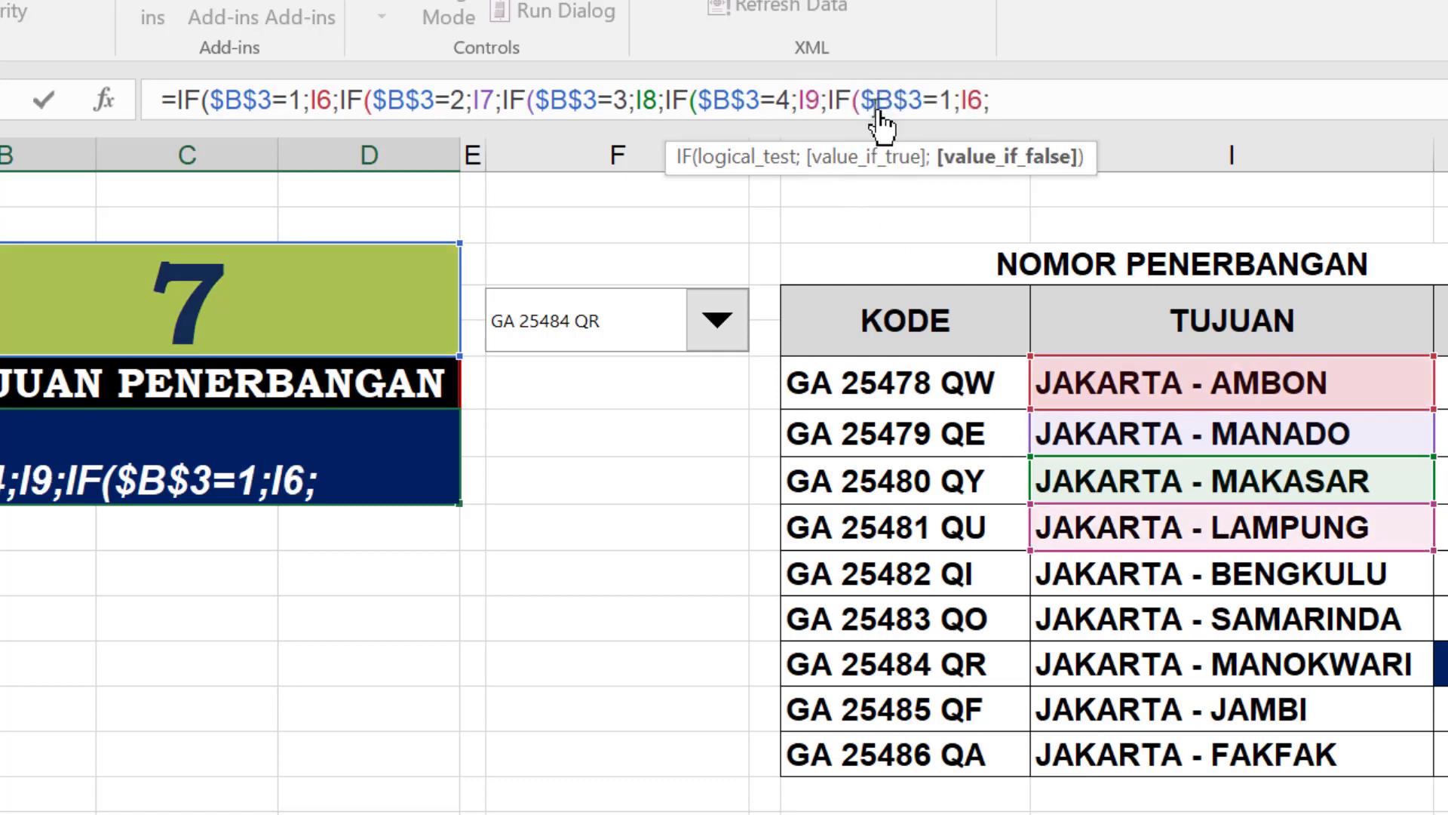
{"action": "double_click", "coordinate": [944, 102]}
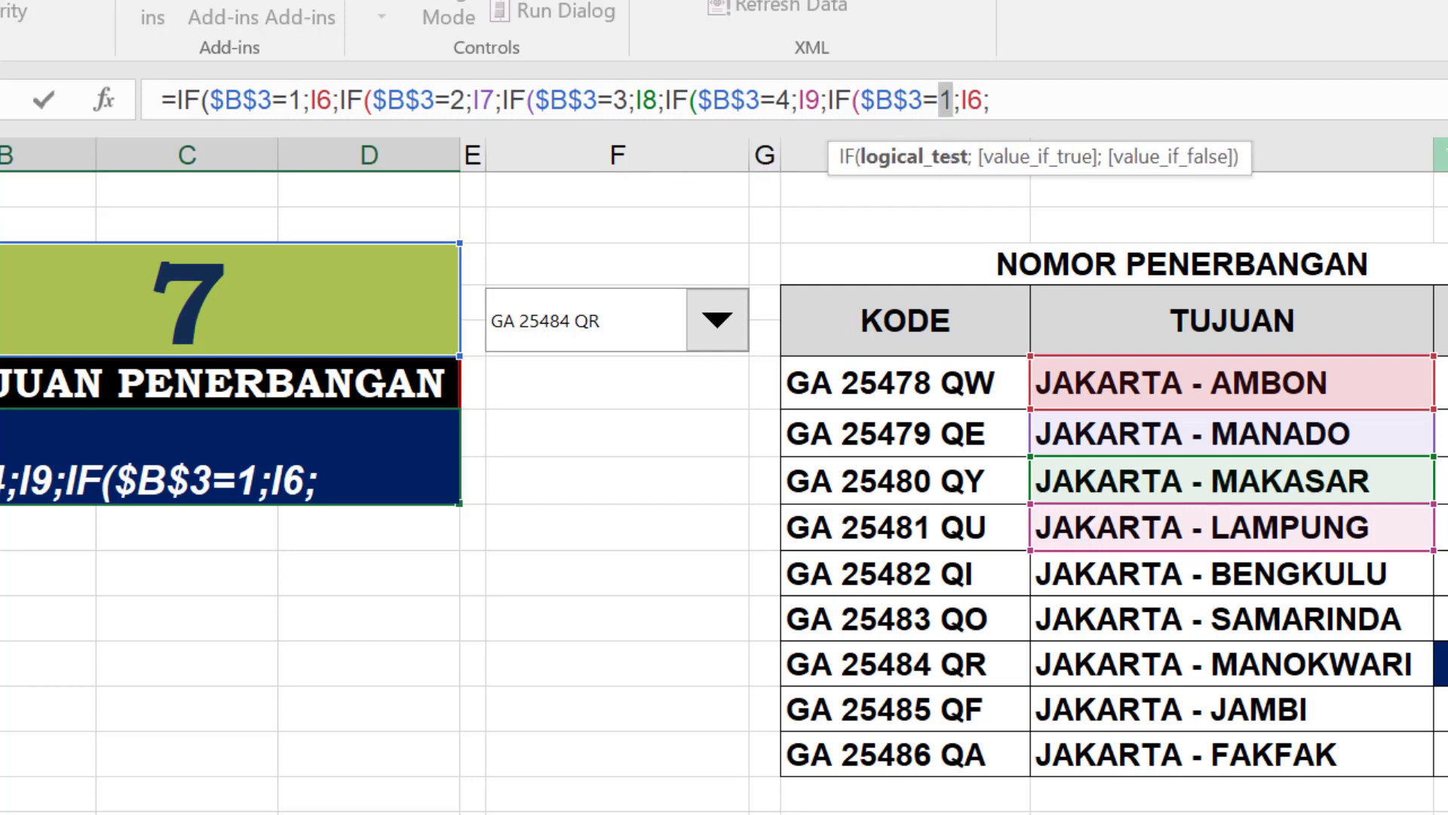
{"action": "type", "text": "5"}
{"action": "double_click", "coordinate": [972, 101]}
{"action": "left_click", "coordinate": [1197, 576]}
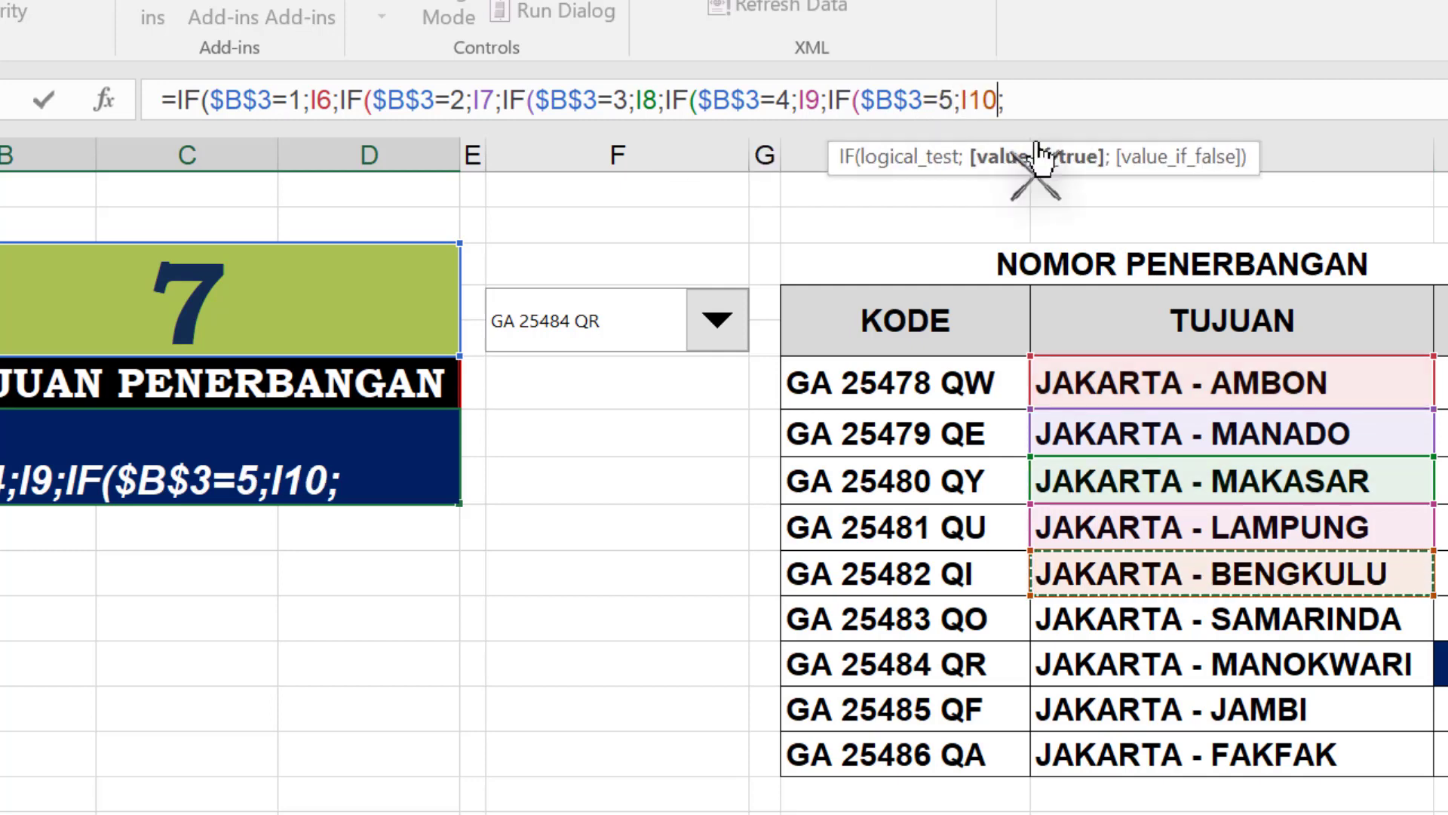
{"action": "key", "text": "ctrl+v"}
{"action": "double_click", "coordinate": [1124, 100]}
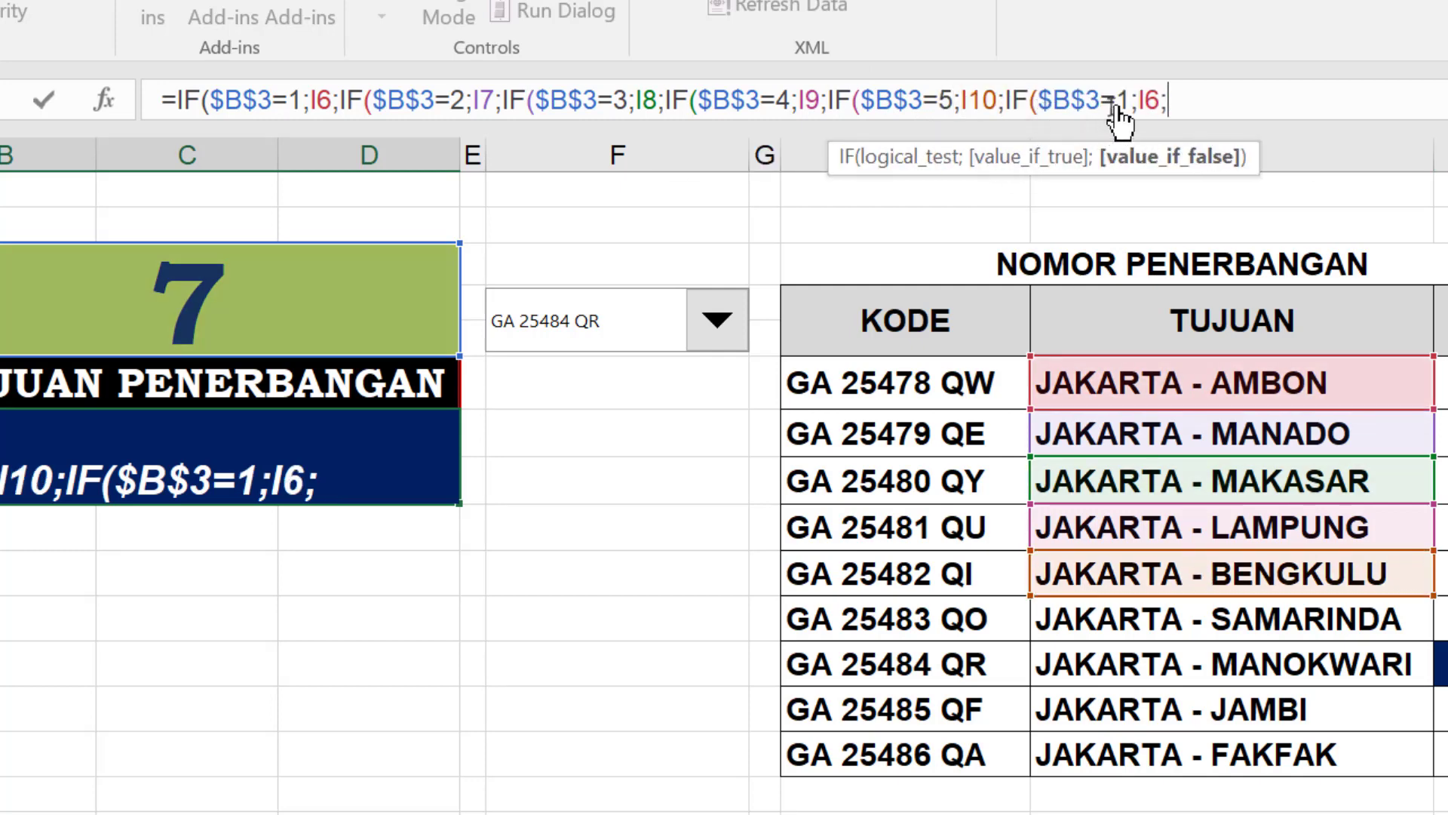
{"action": "type", "text": "6"}
{"action": "double_click", "coordinate": [1152, 100]}
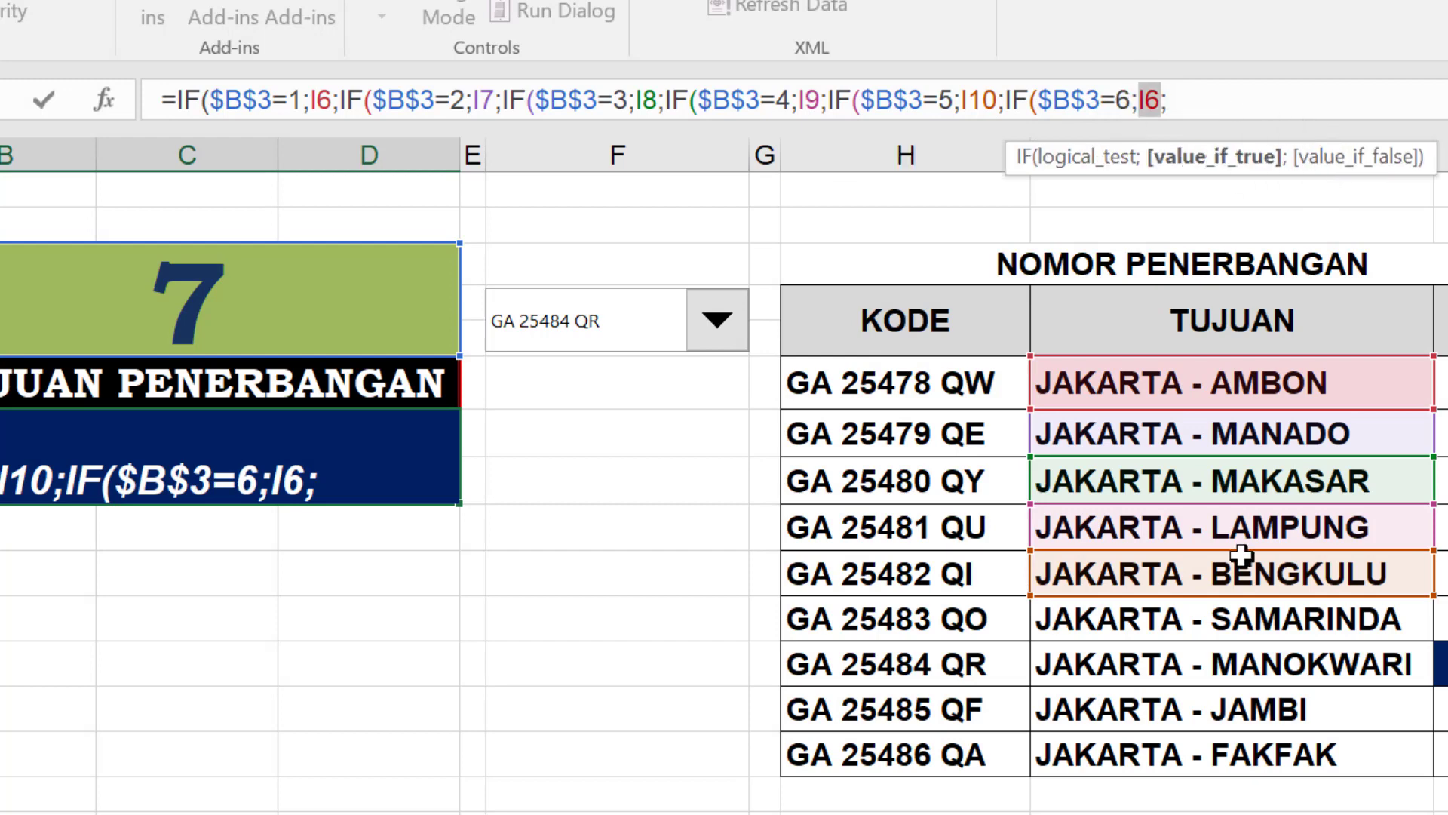
{"action": "left_click", "coordinate": [1280, 618]}
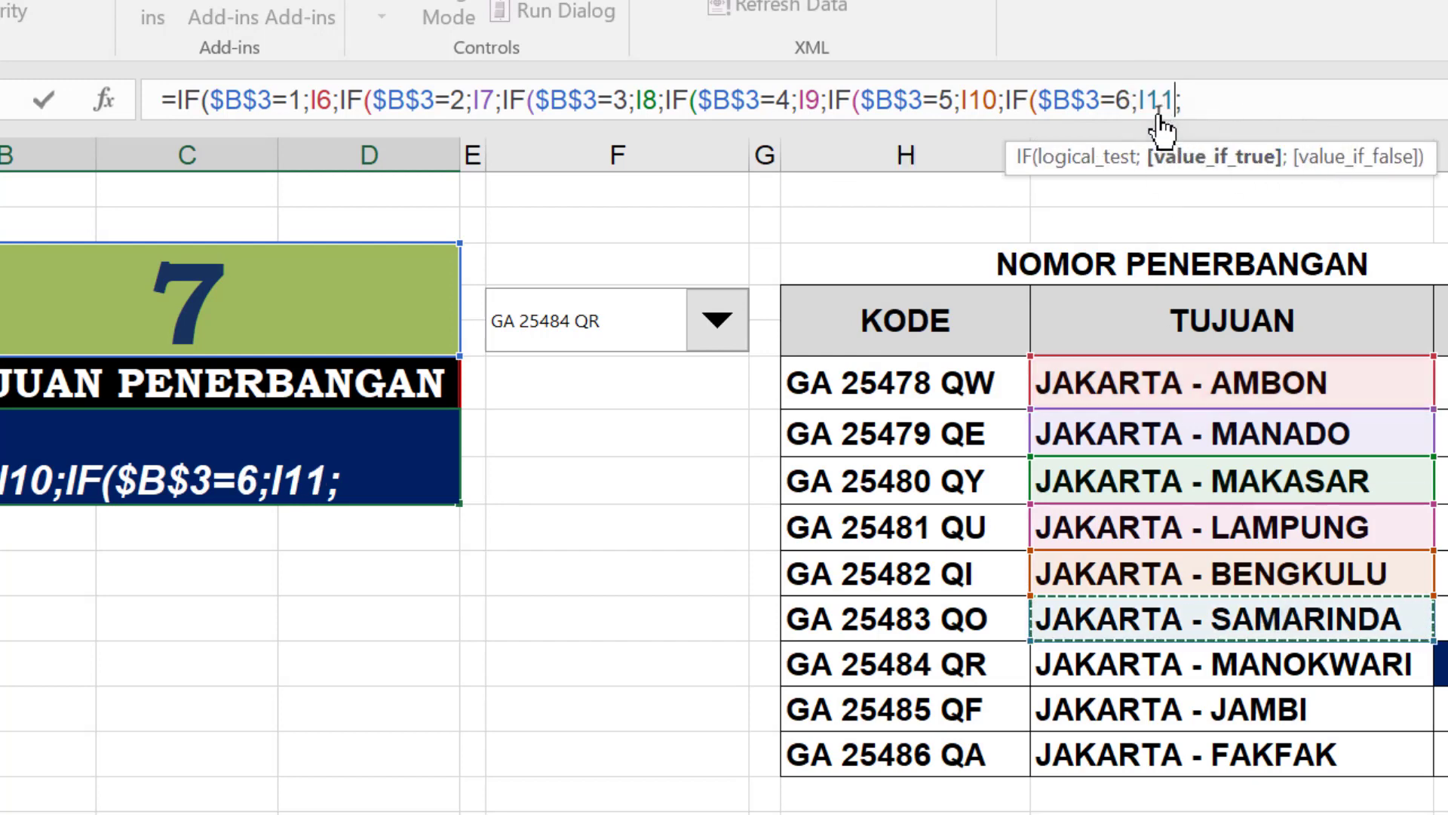
Append further IF tests, including JAMBI as the result for 8
{"action": "key", "text": "Right"}
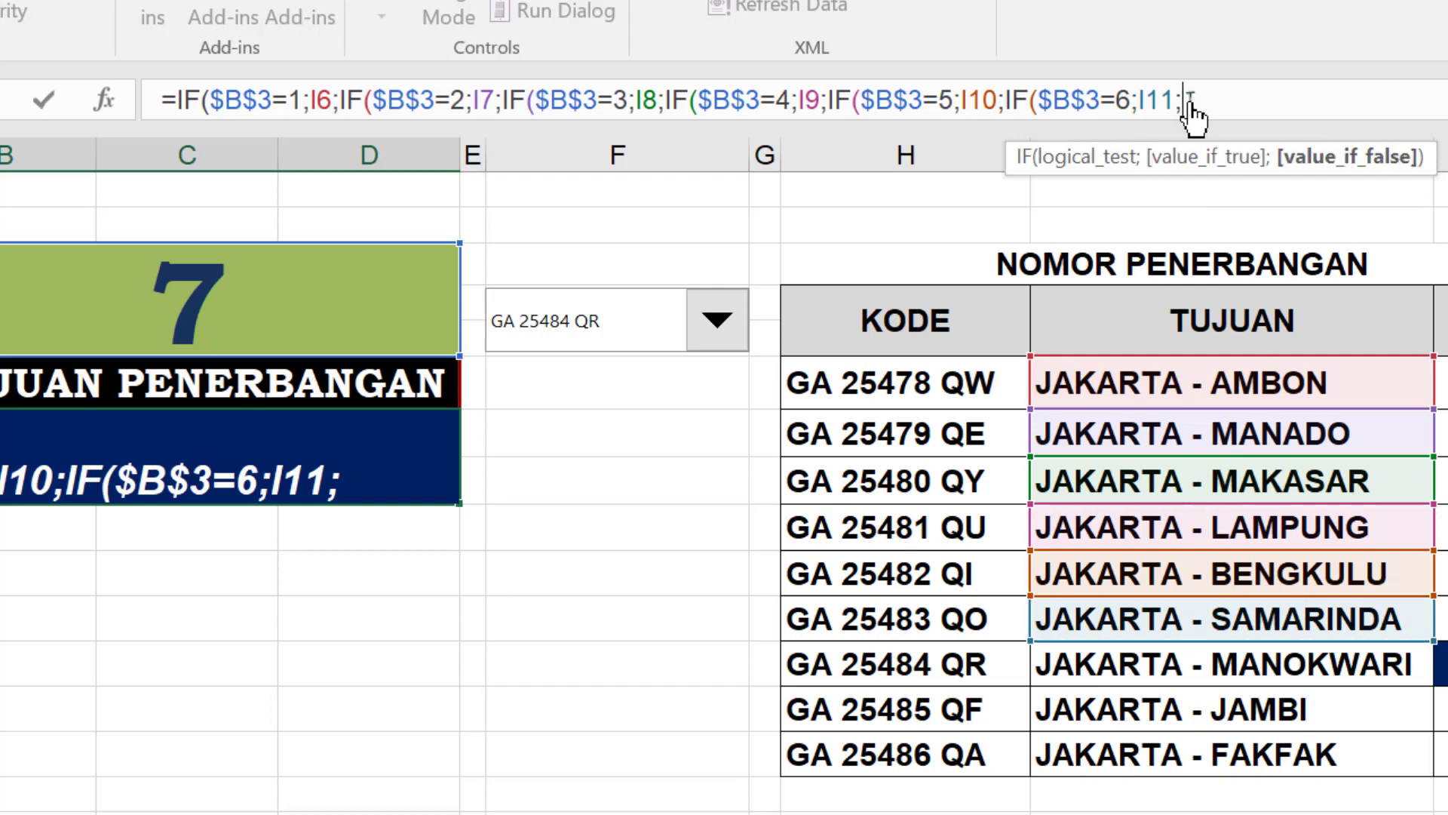
{"action": "type", "text": "IF($B$3=1;I6;"}
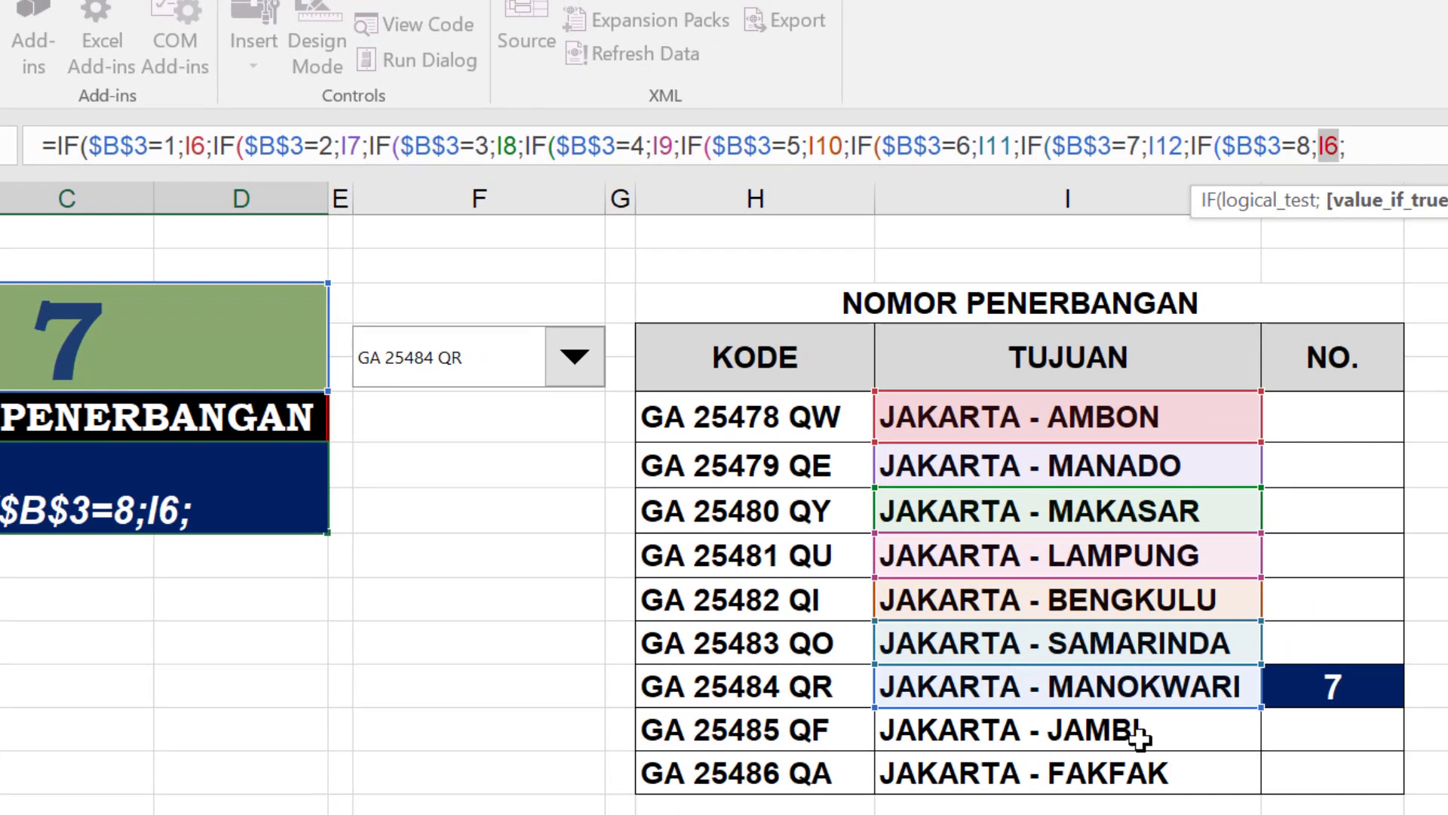
{"action": "left_click", "coordinate": [1054, 736]}
{"action": "left_click", "coordinate": [1392, 147]}
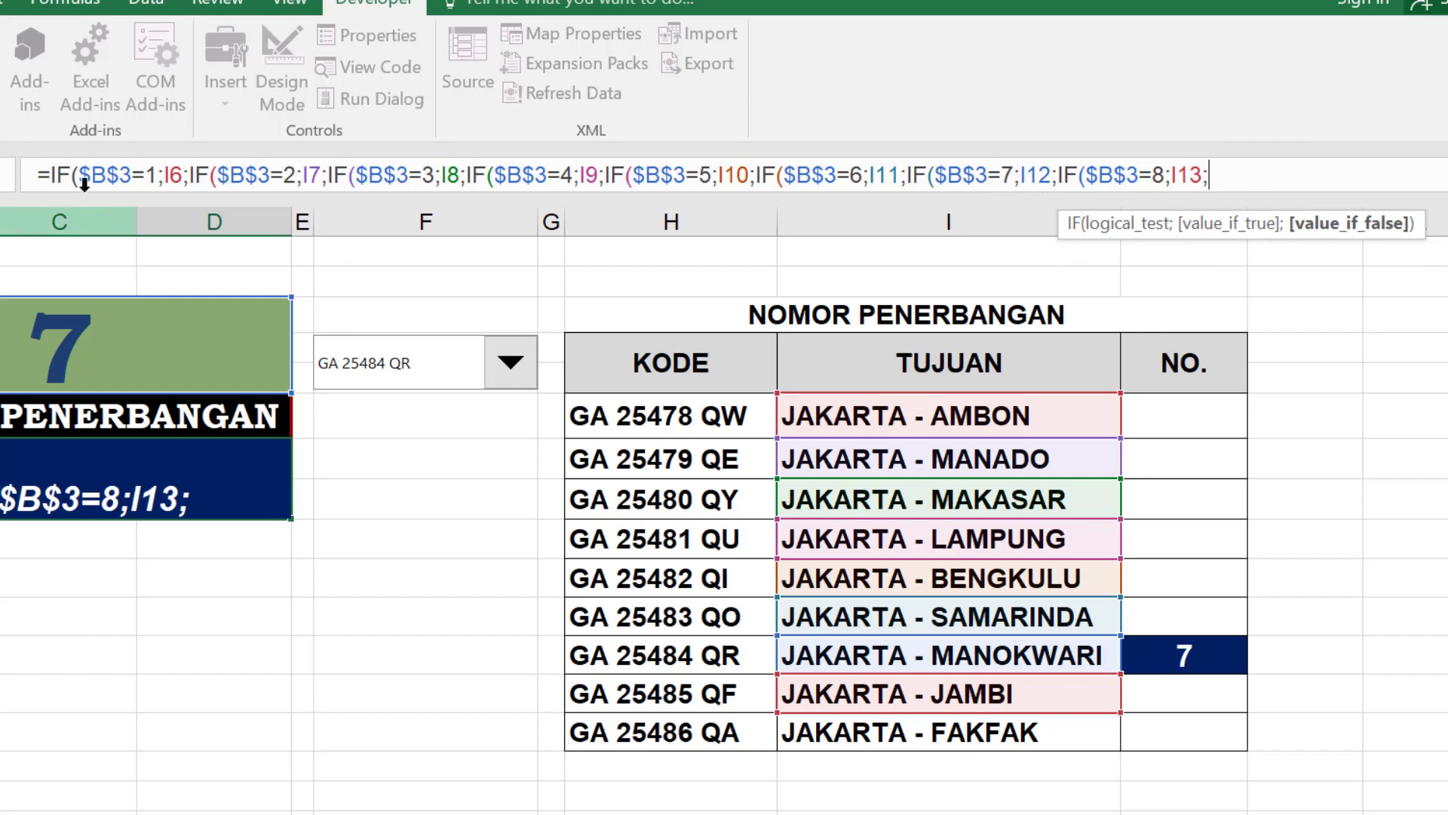
{"action": "type", "text": "IF($B$3=1;I6;"}
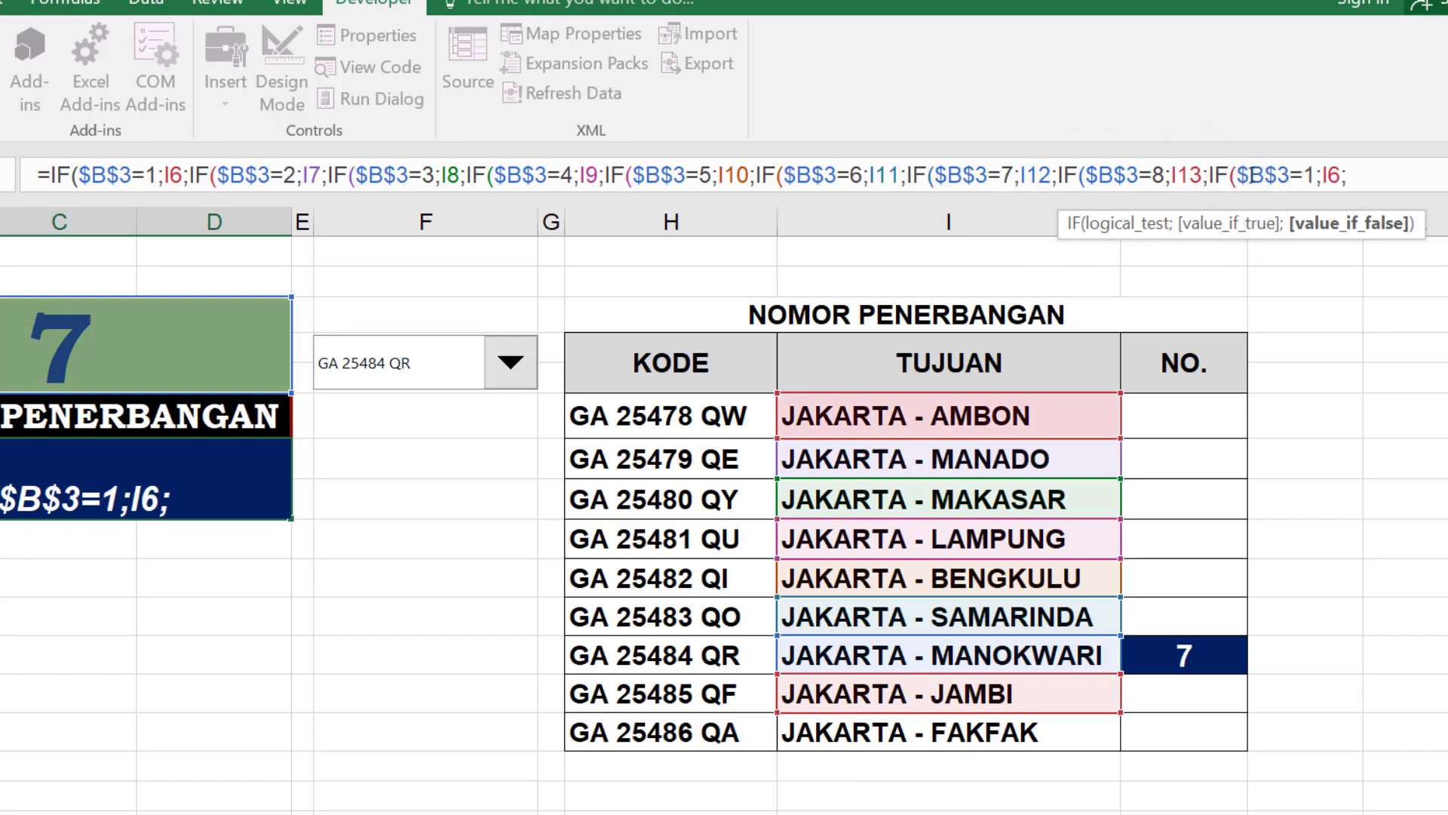
Make the last test $B$3=9 returning I14, and close the five parentheses
{"action": "double_click", "coordinate": [1310, 175]}
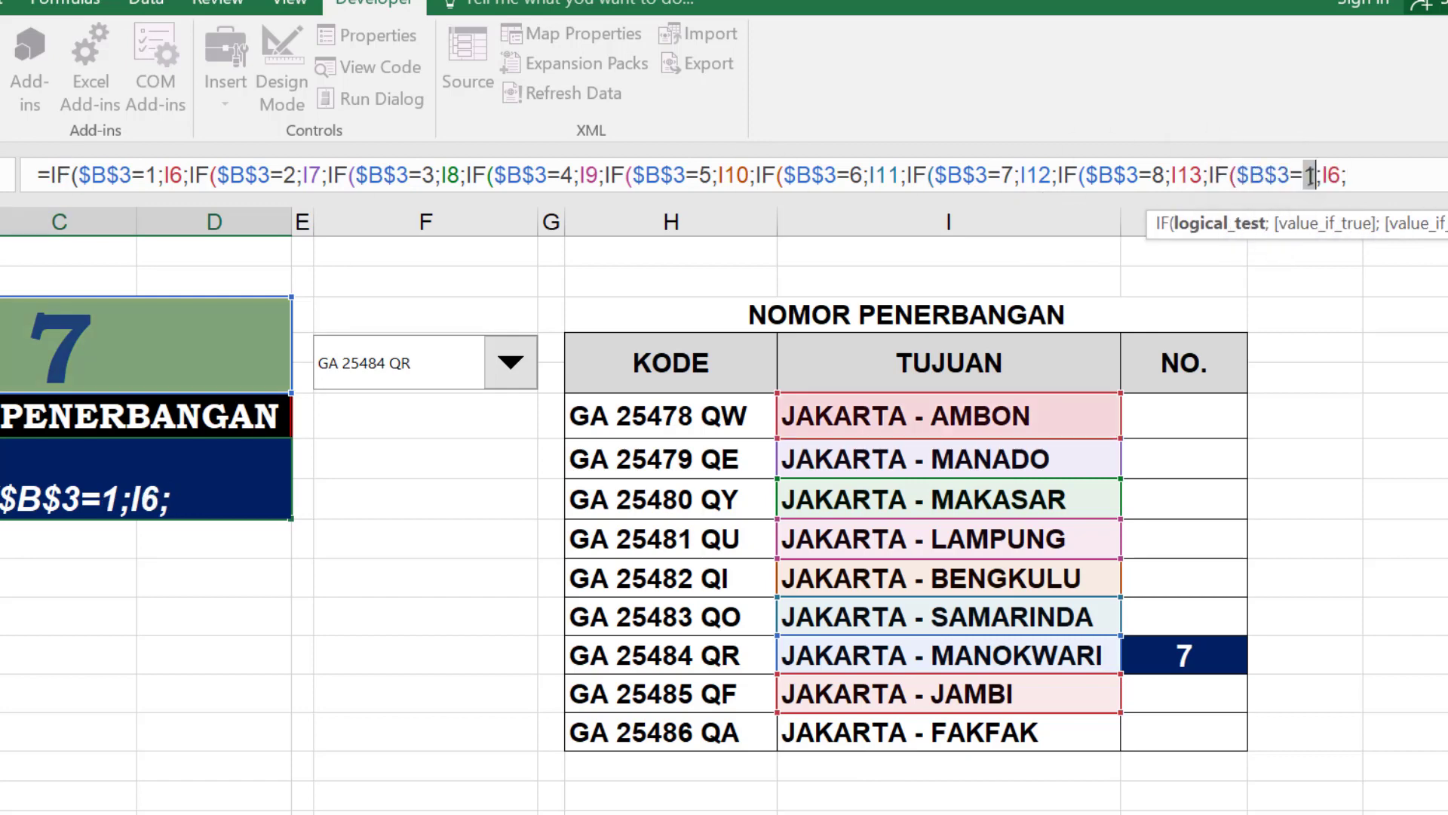
{"action": "type", "text": "9"}
{"action": "left_click_drag", "start_coordinate": [1335, 179], "coordinate": [1337, 178]}
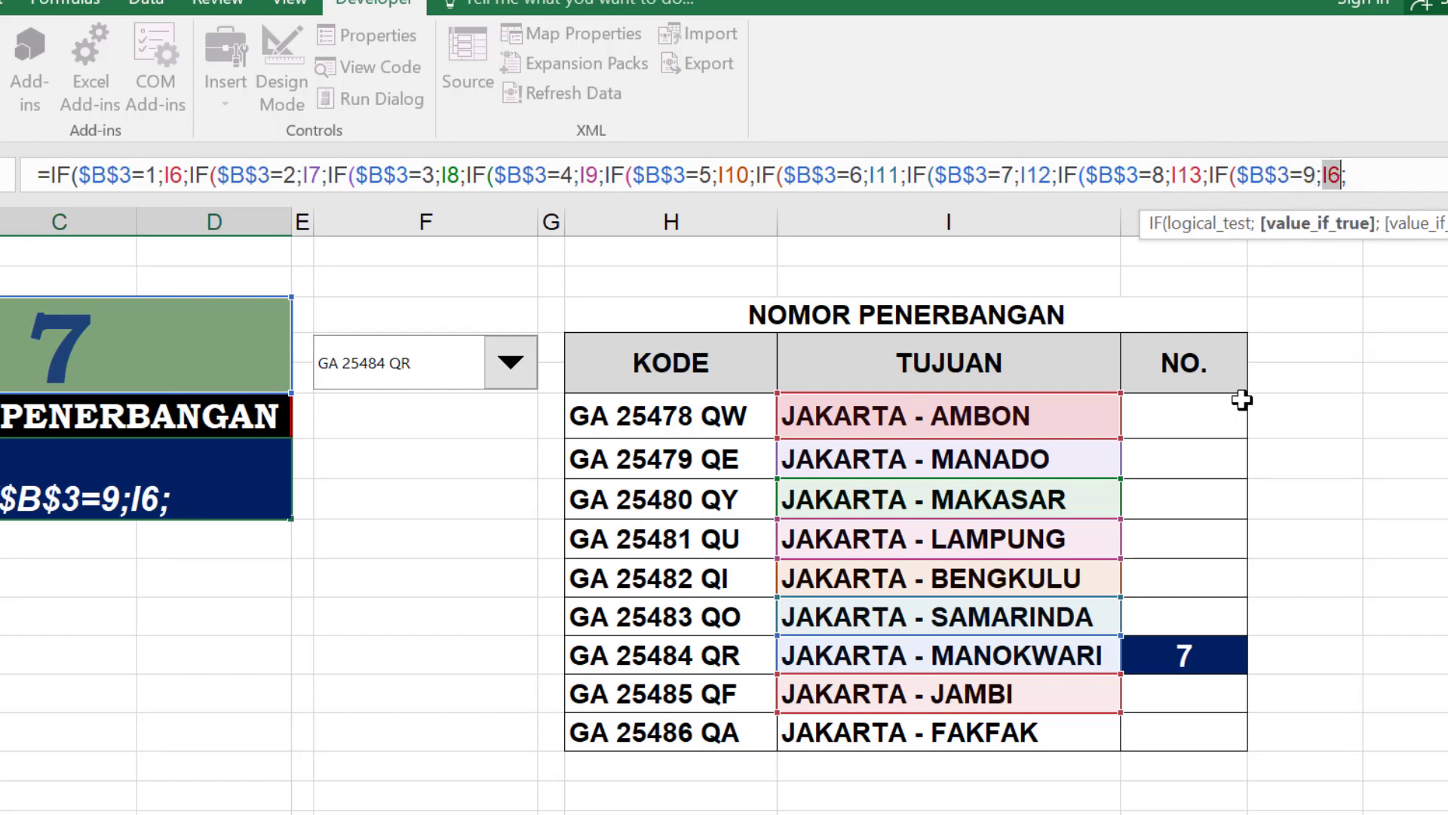
{"action": "left_click", "coordinate": [1093, 735]}
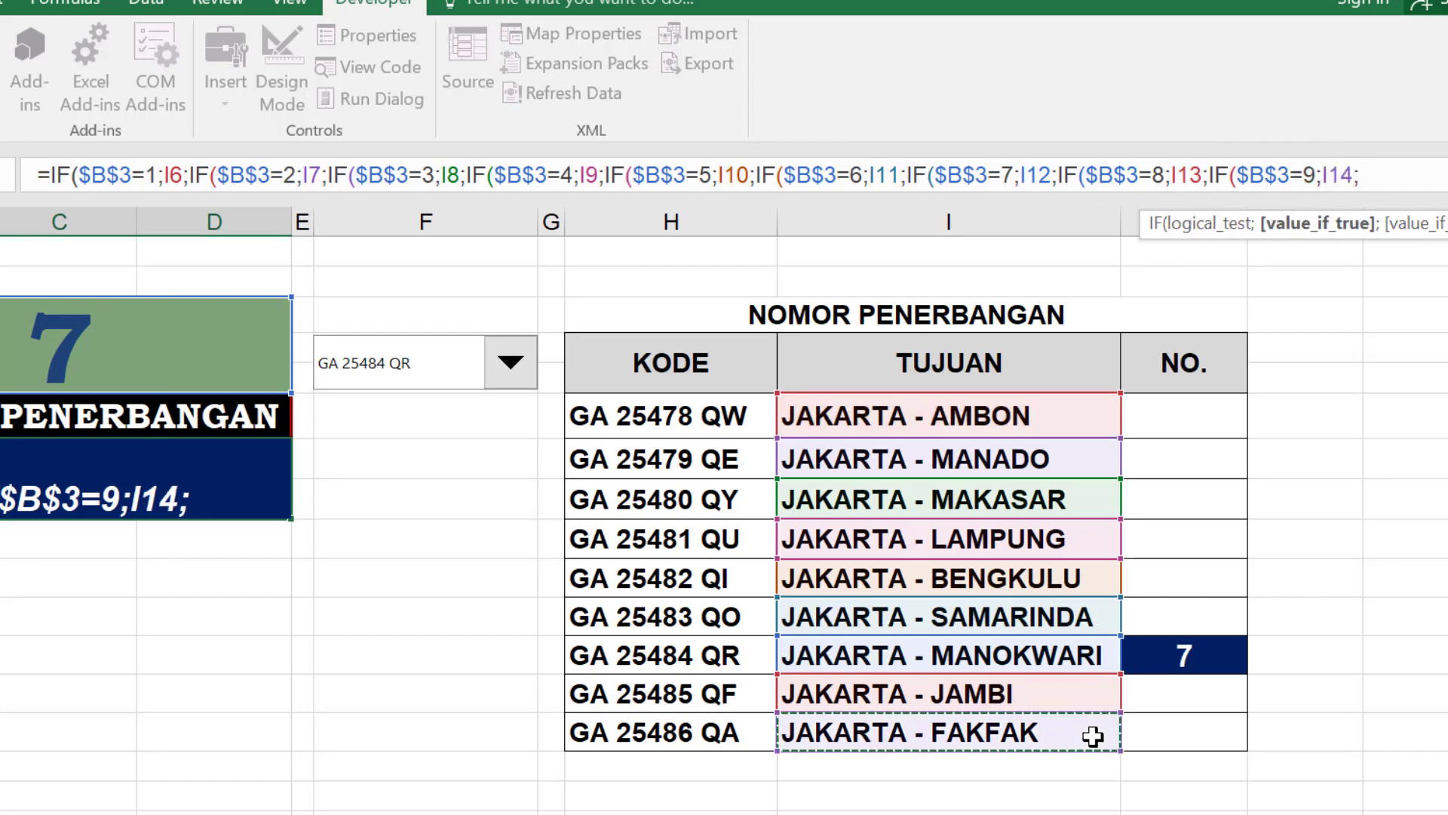
{"action": "left_click", "coordinate": [1368, 177]}
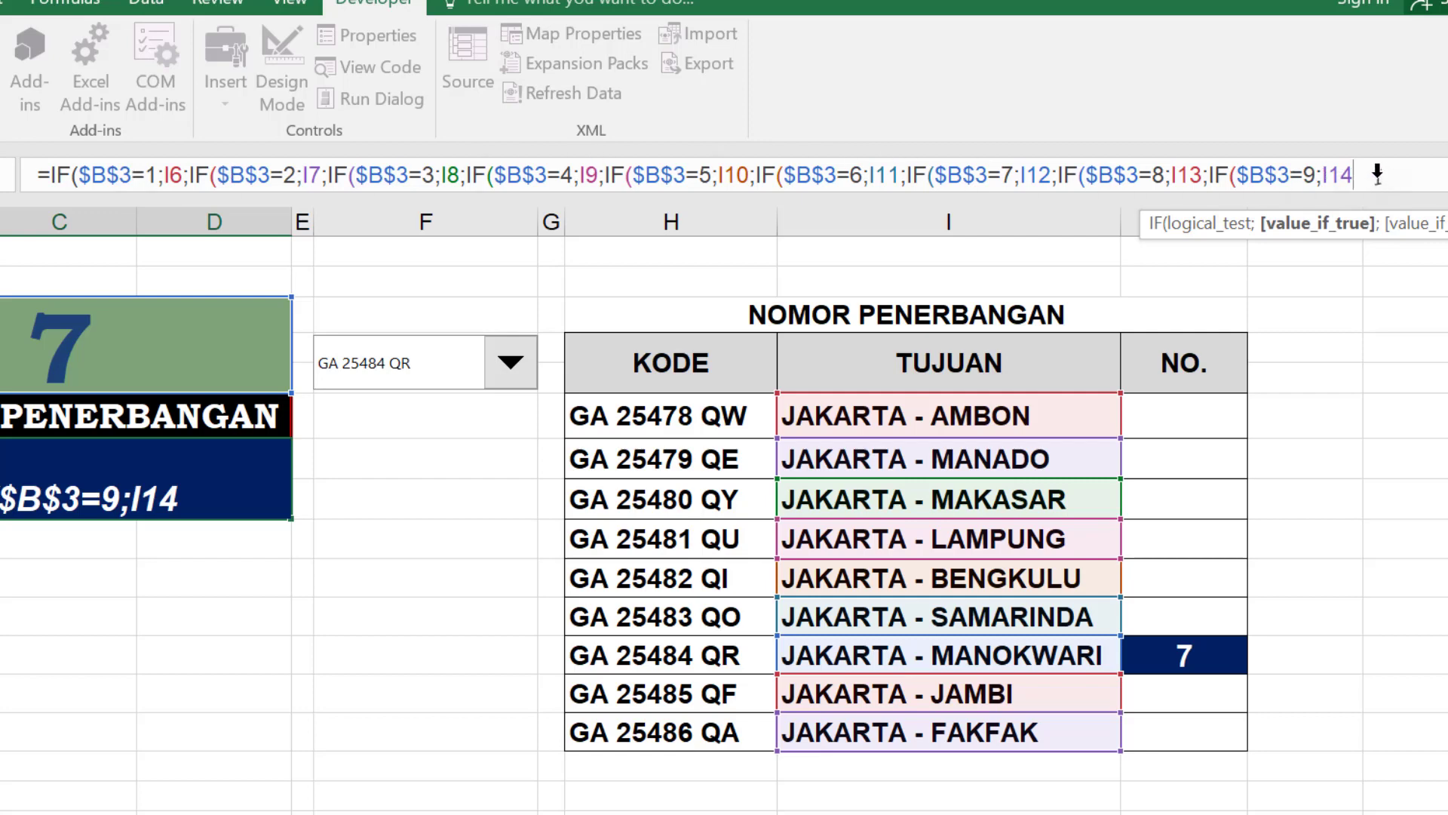
{"action": "type", "text": ")))))"}
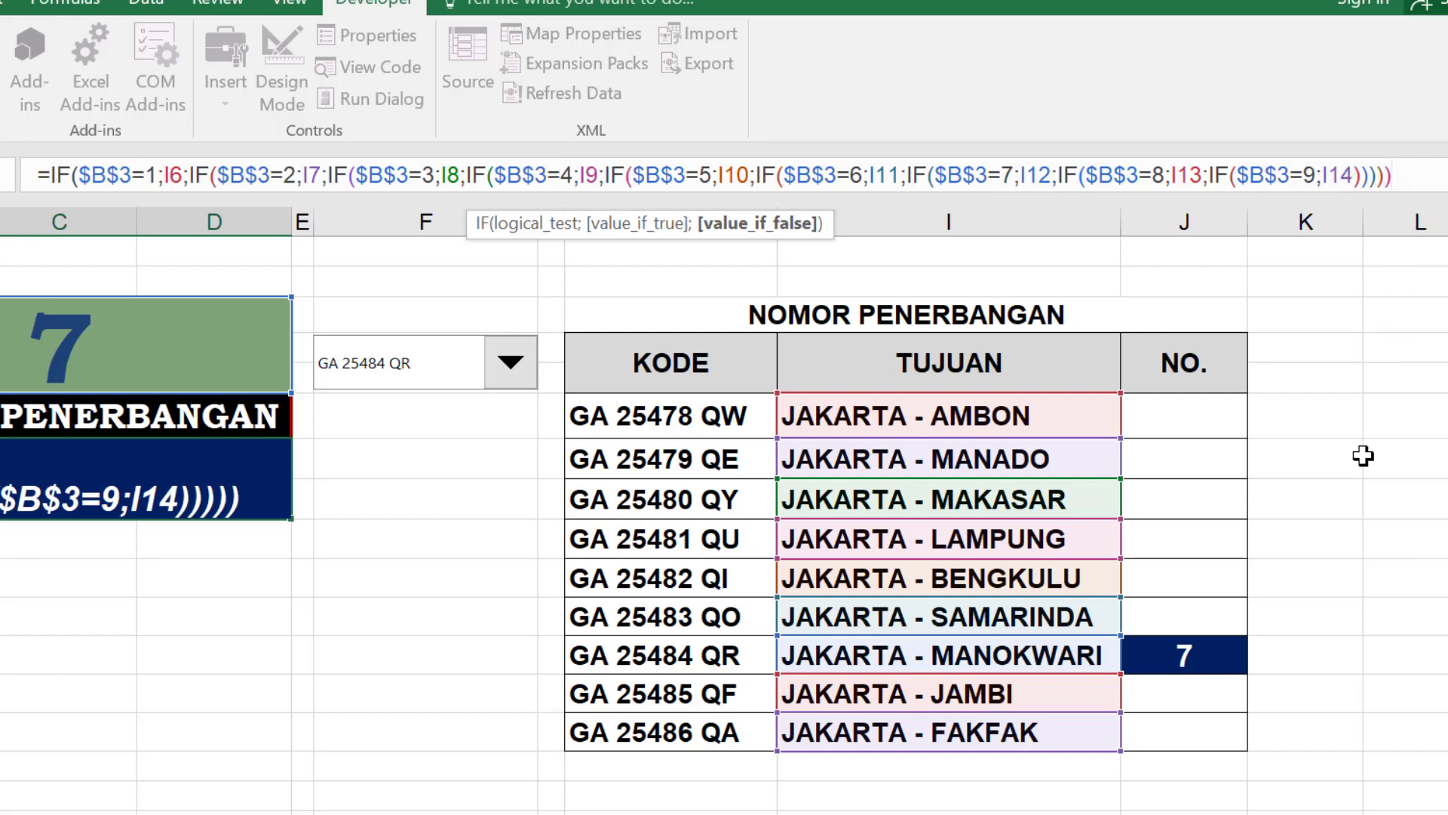
Enter the nested IF formula with Excel's correction, then test flights GA 25478 QW and GA 25479 QE
{"action": "key", "text": "Return"}
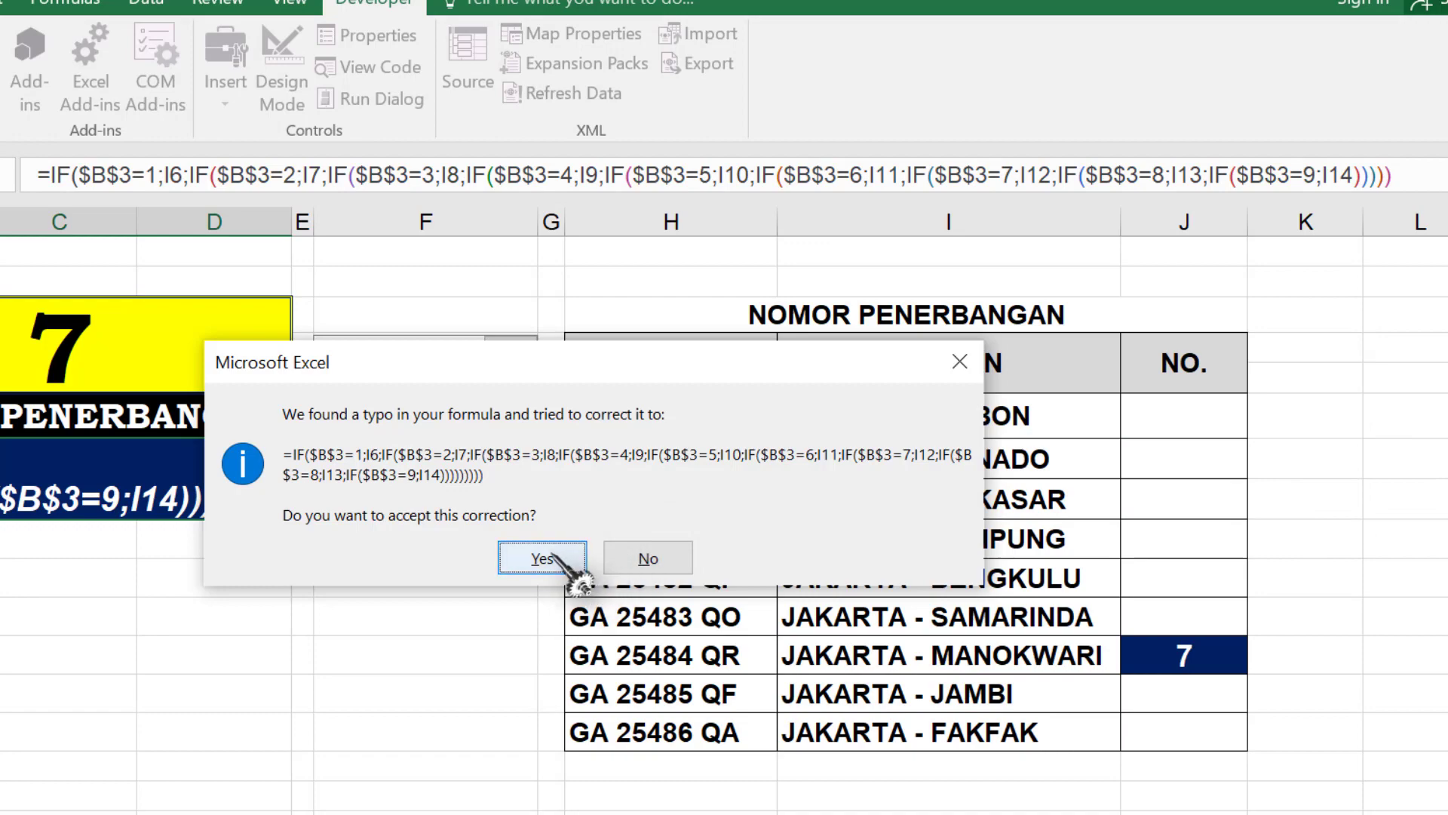
{"action": "left_click", "coordinate": [558, 554]}
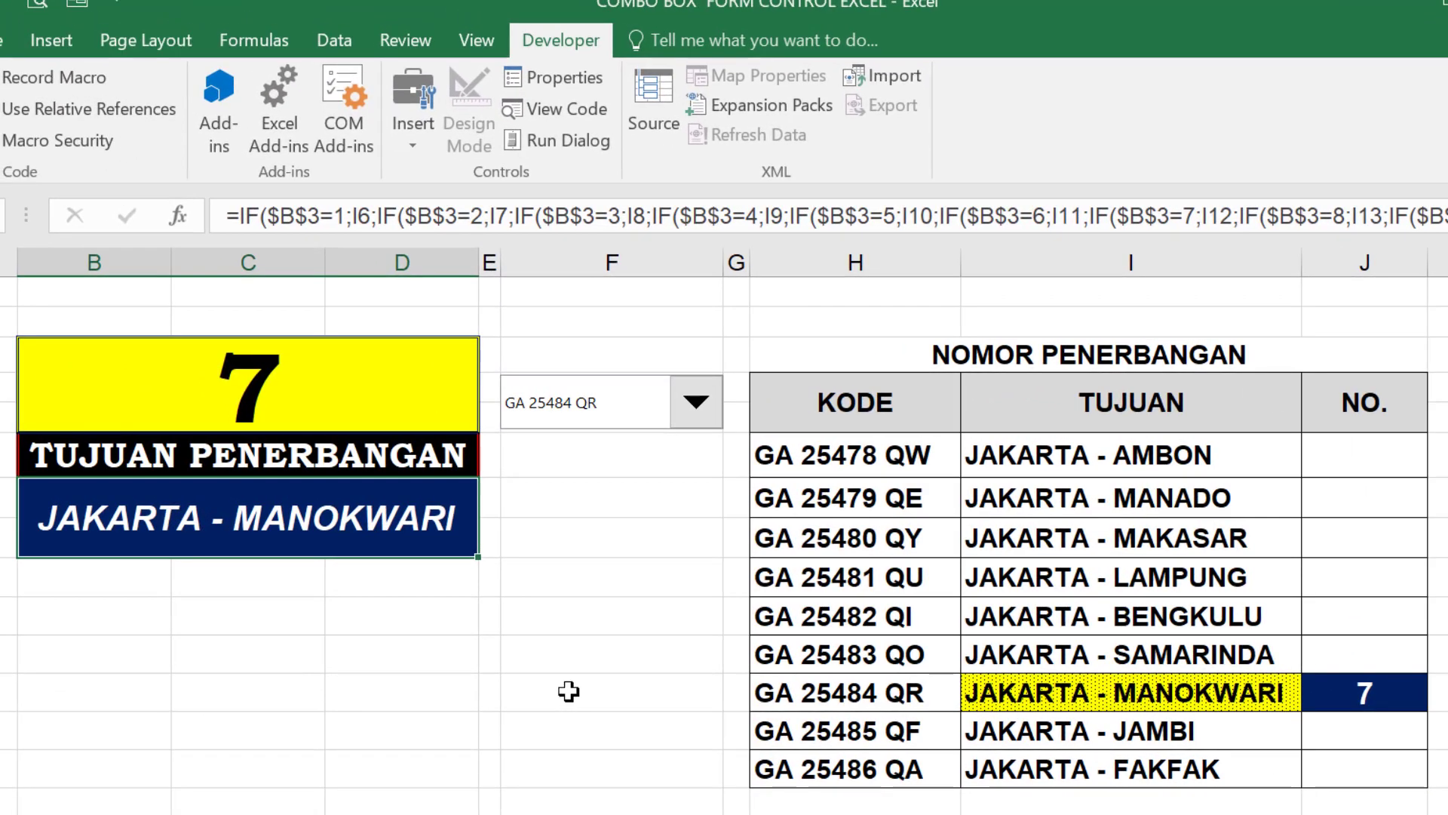
{"action": "left_click", "coordinate": [445, 509]}
{"action": "left_click", "coordinate": [696, 402]}
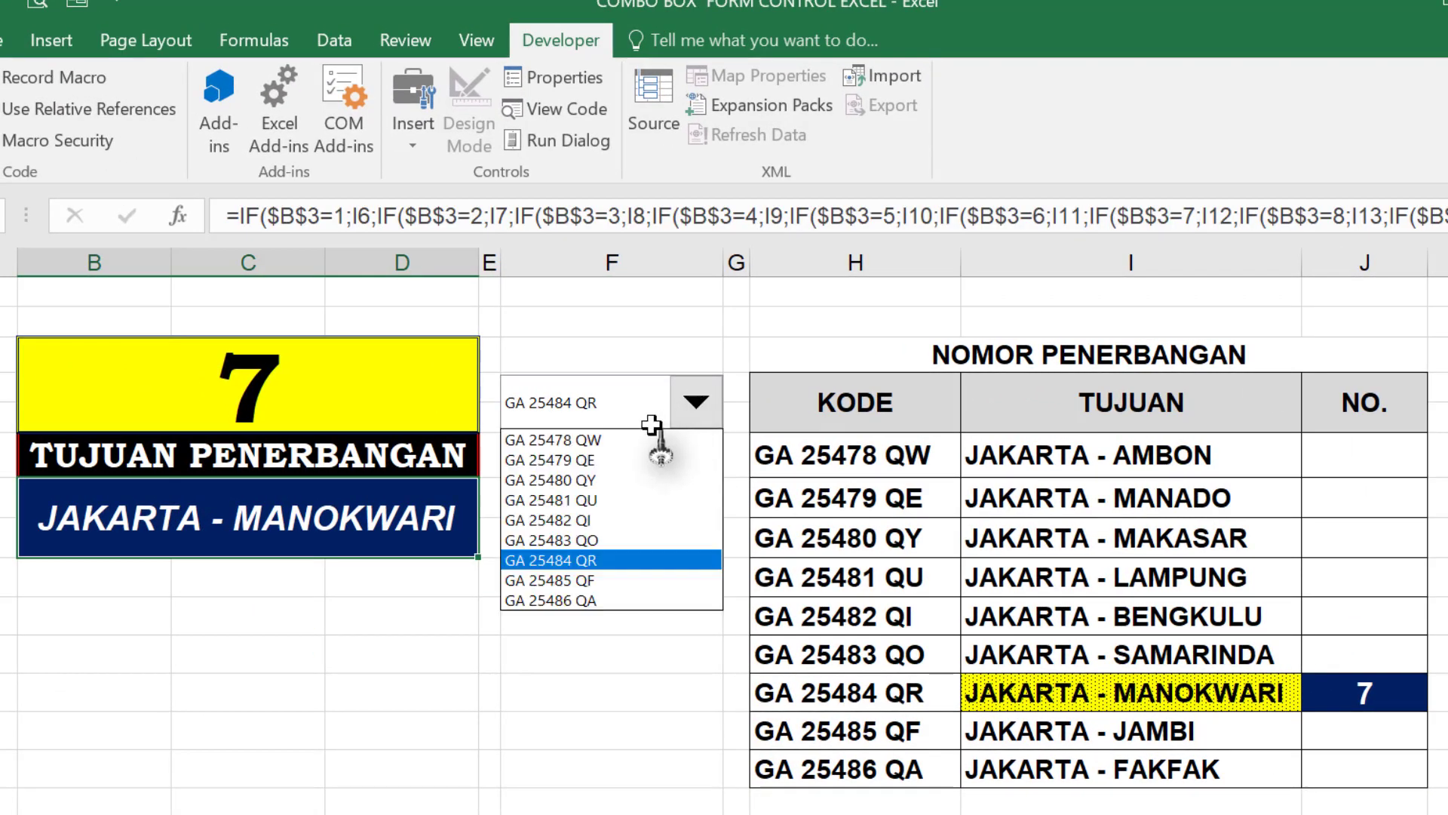
{"action": "left_click", "coordinate": [618, 439]}
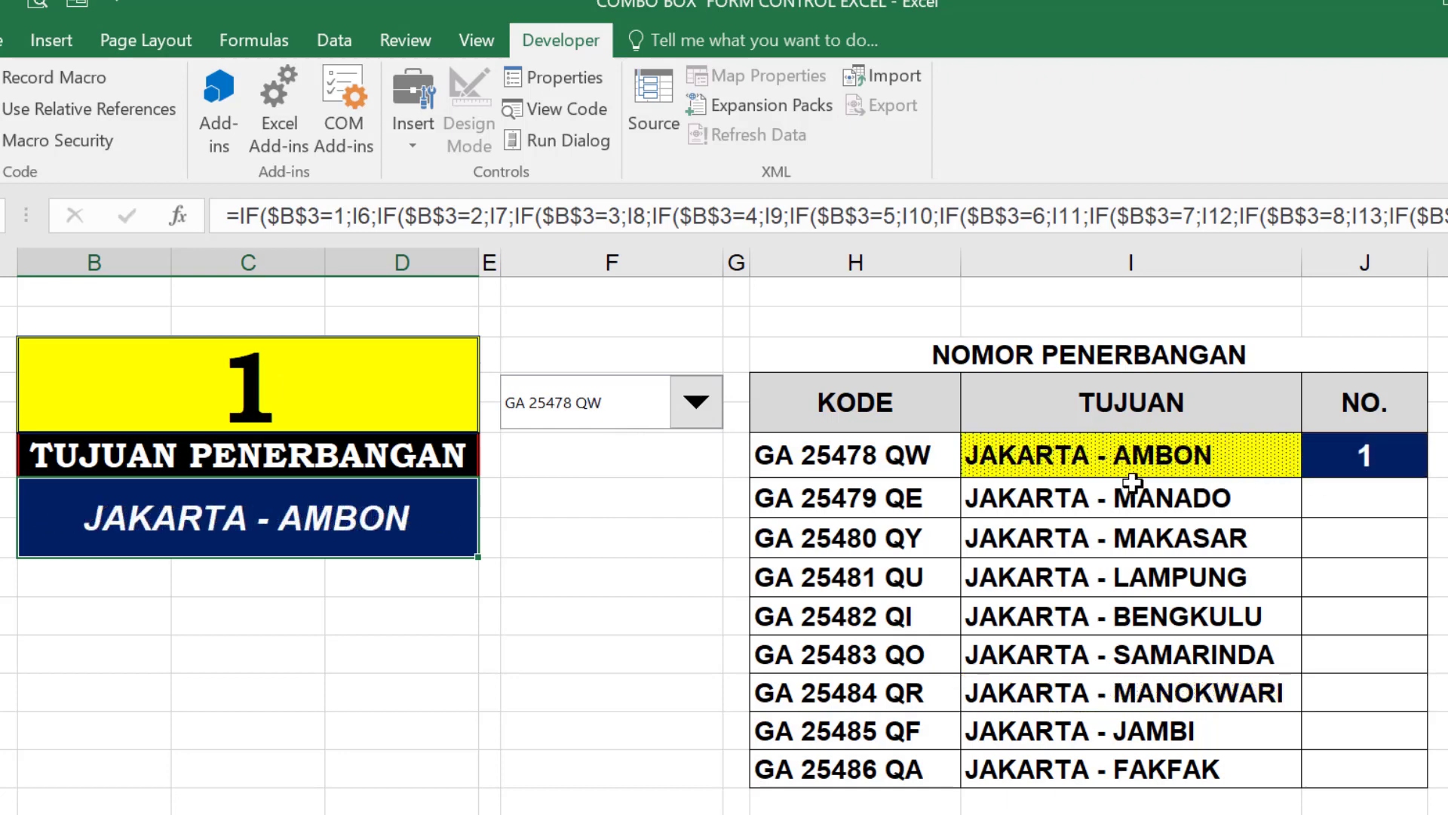
{"action": "left_click", "coordinate": [696, 411]}
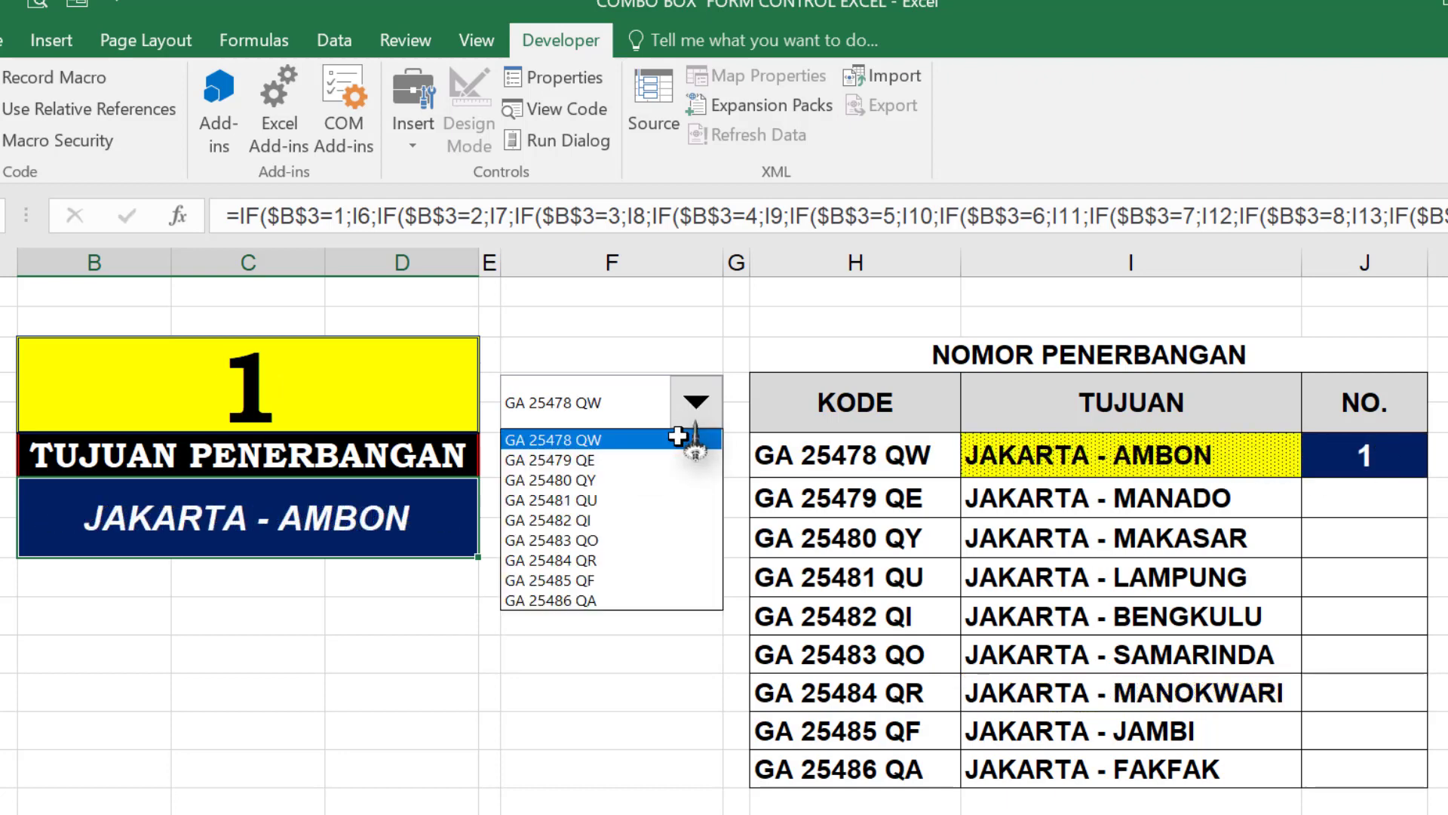
{"action": "left_click", "coordinate": [659, 460]}
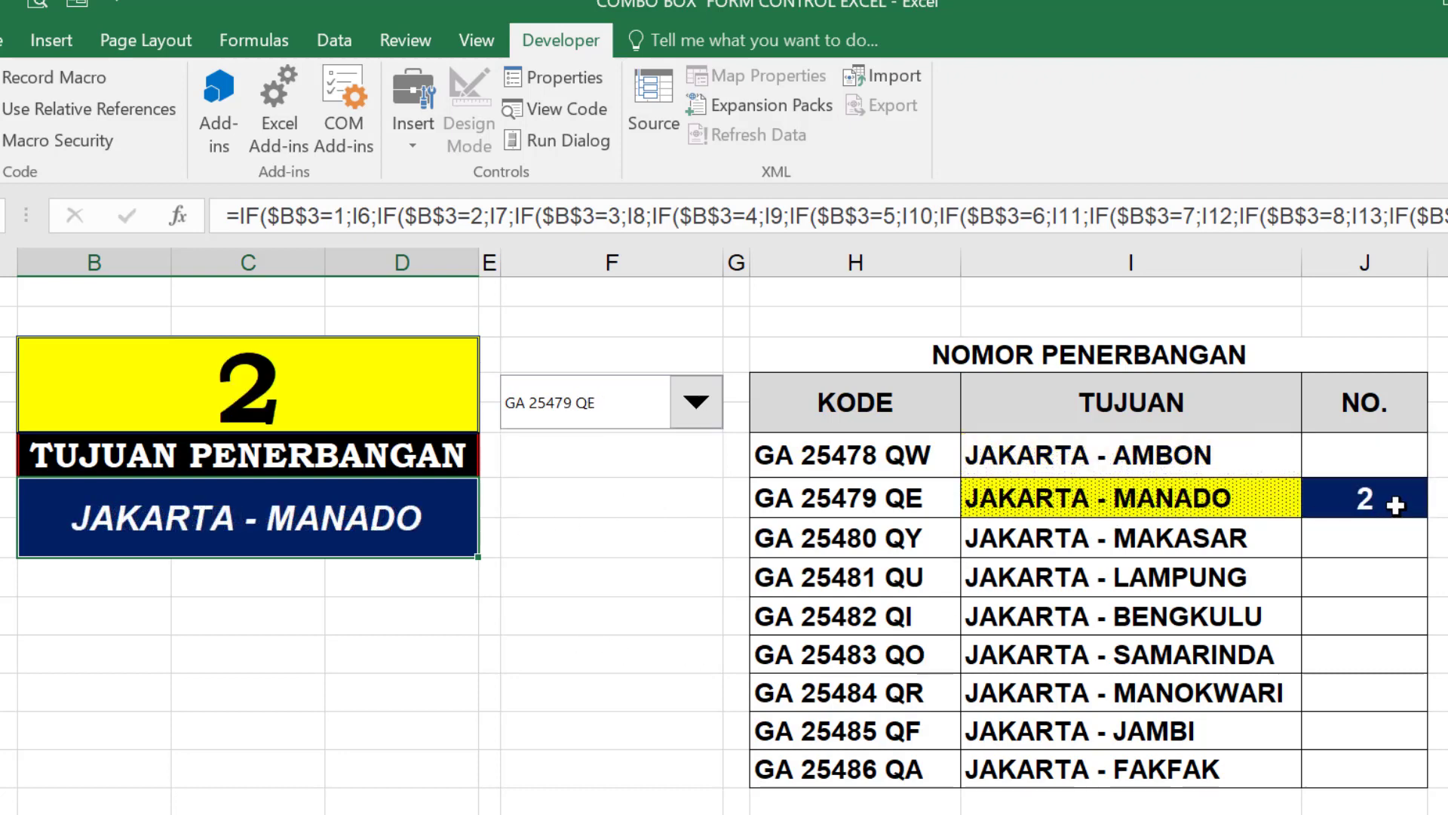
Briefly select the flight table H6:J14, then pick GA 25482 QI to show JAKARTA - BENGKULU
{"action": "left_click", "coordinate": [1024, 491]}
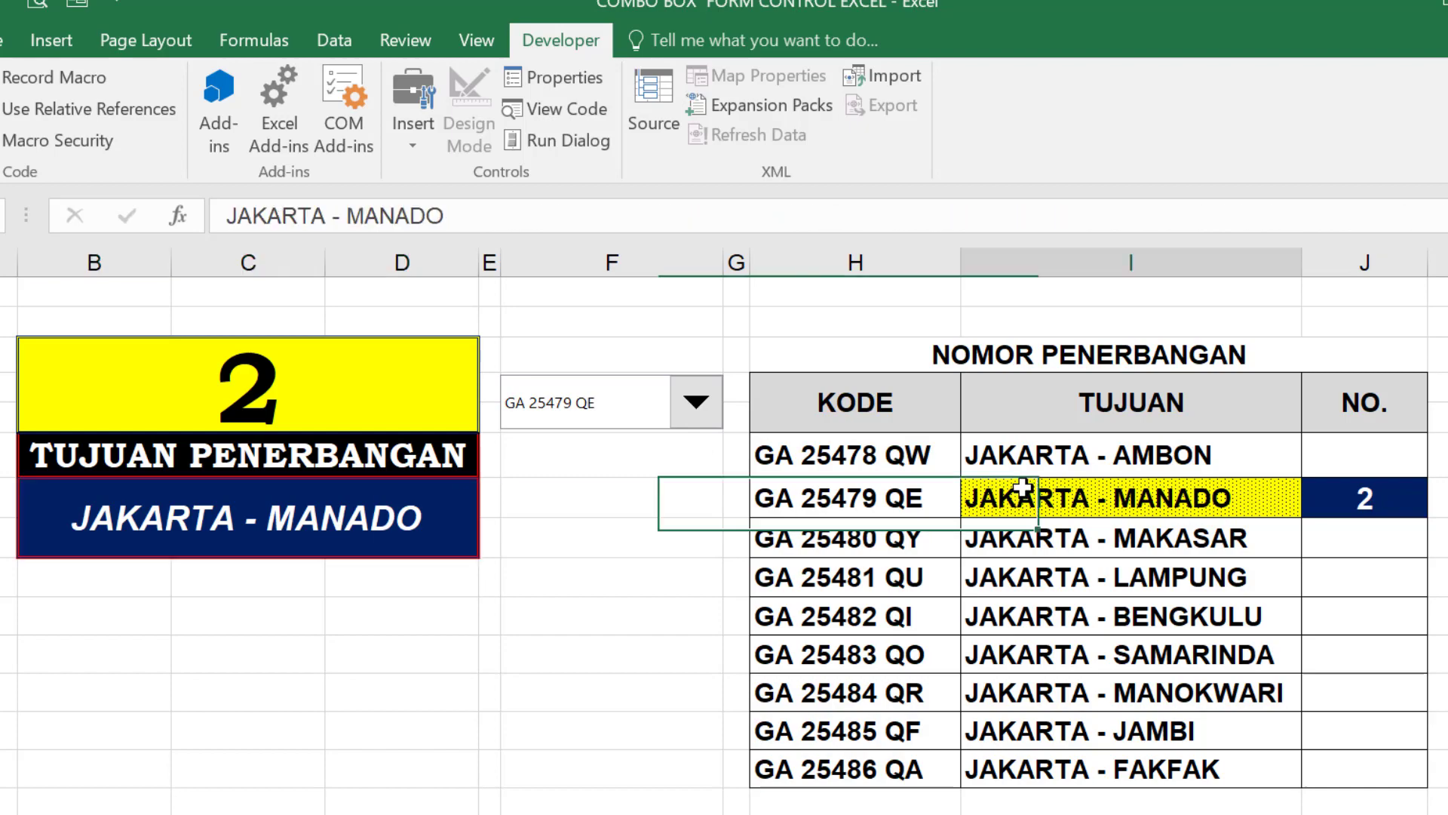
{"action": "left_click_drag", "start_coordinate": [856, 455], "coordinate": [1374, 749]}
{"action": "left_click", "coordinate": [558, 683]}
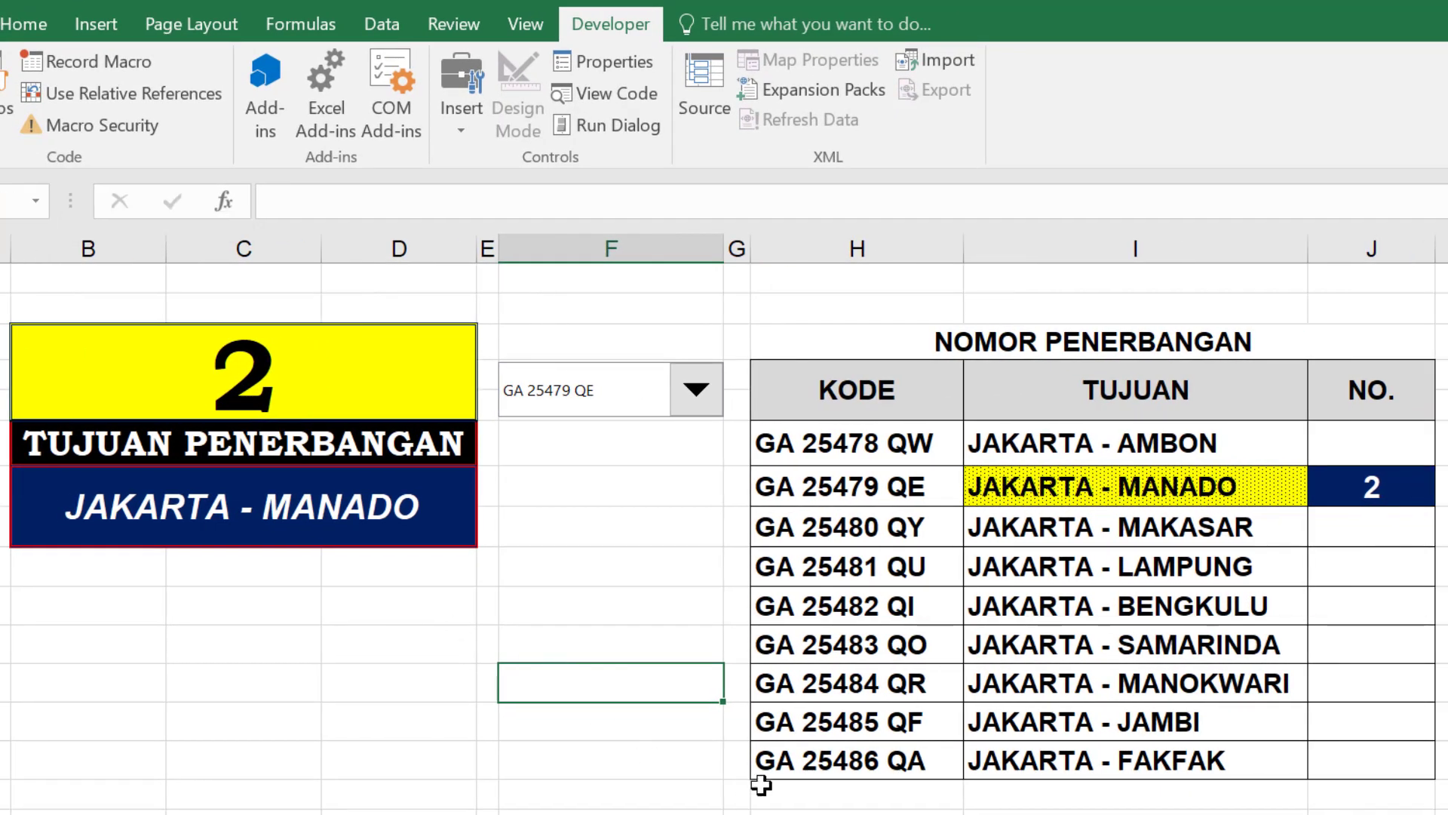
{"action": "left_click", "coordinate": [697, 389]}
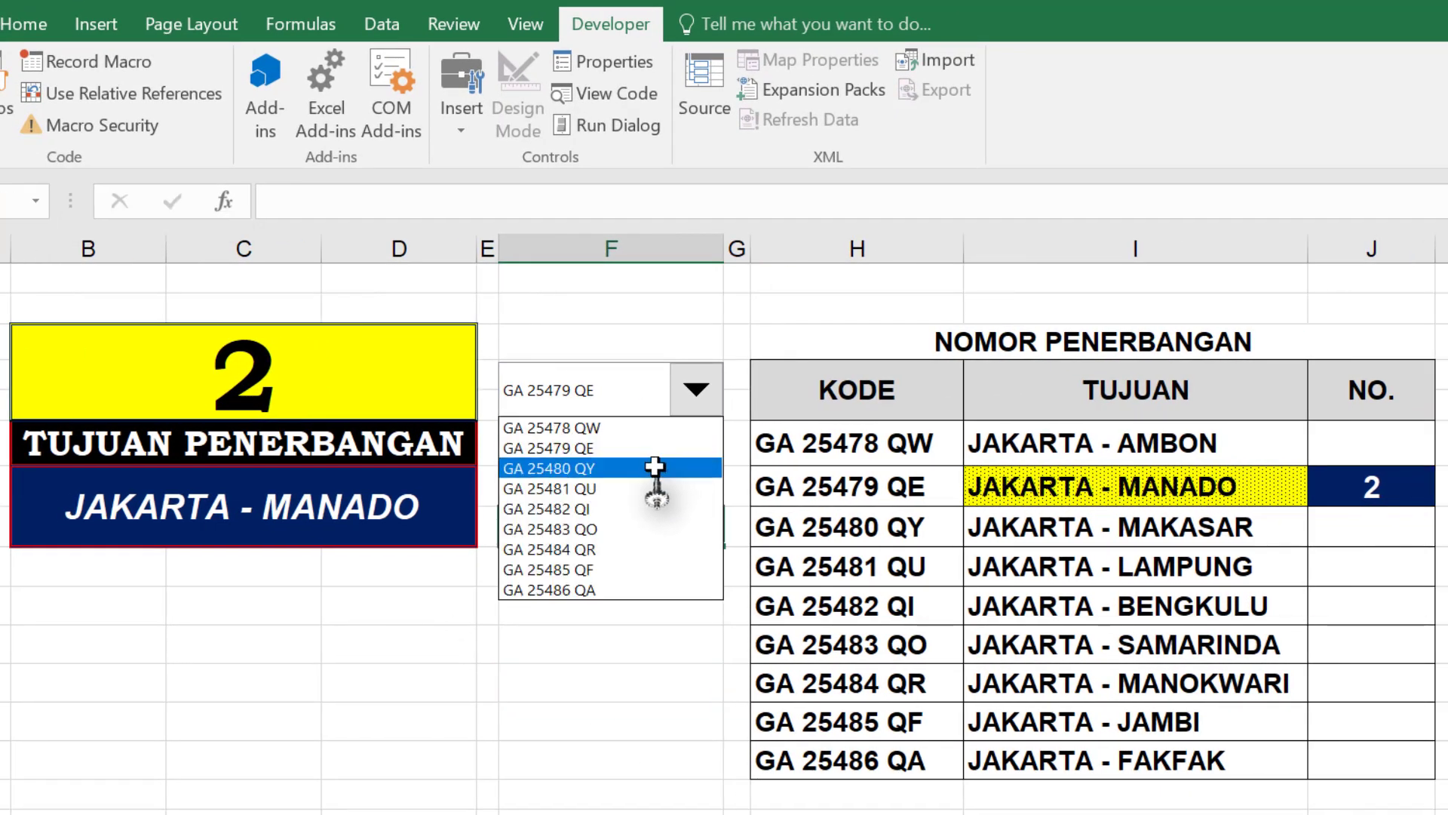
{"action": "left_click", "coordinate": [648, 505]}
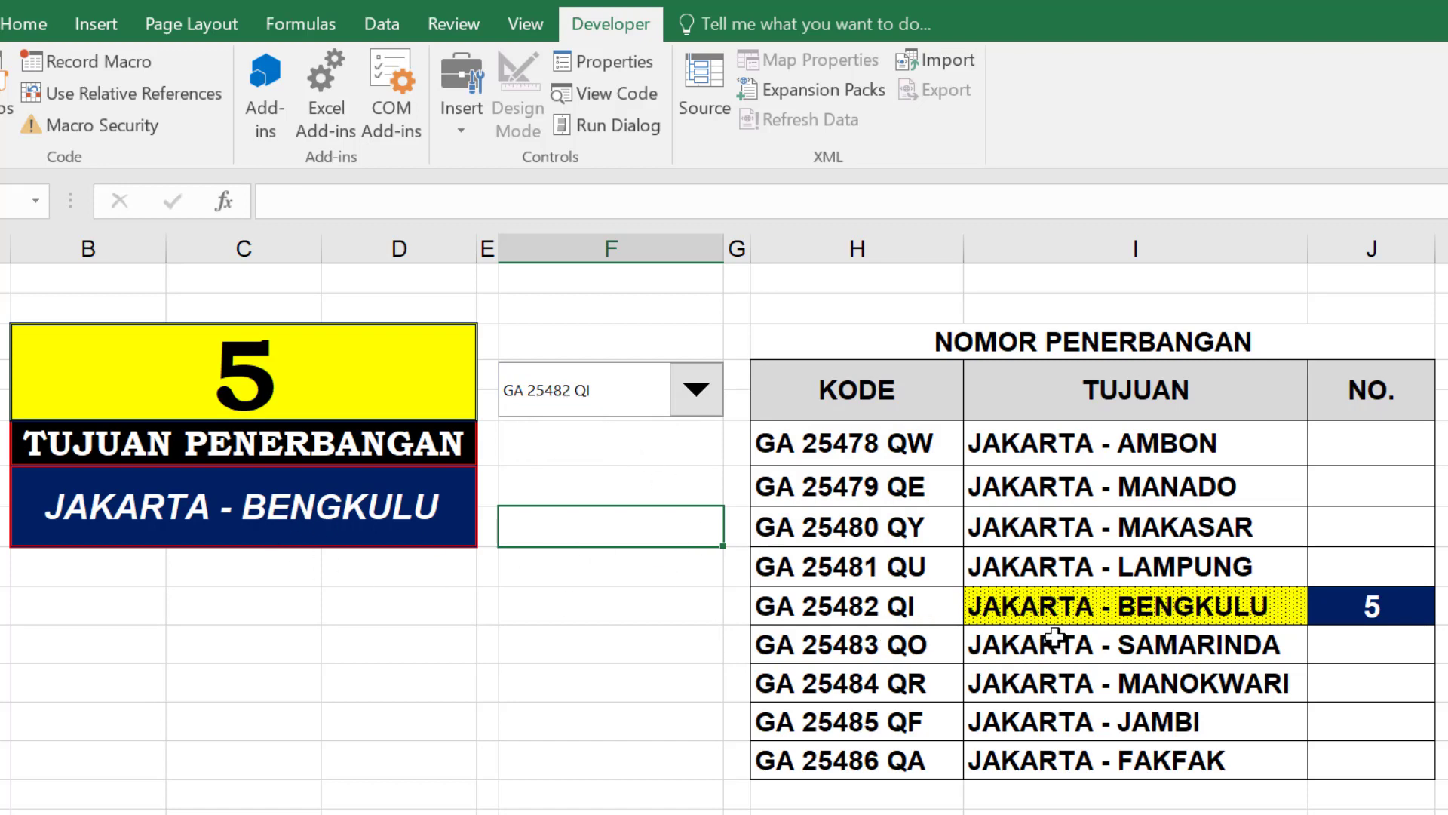
{"action": "left_click", "coordinate": [1016, 571]}
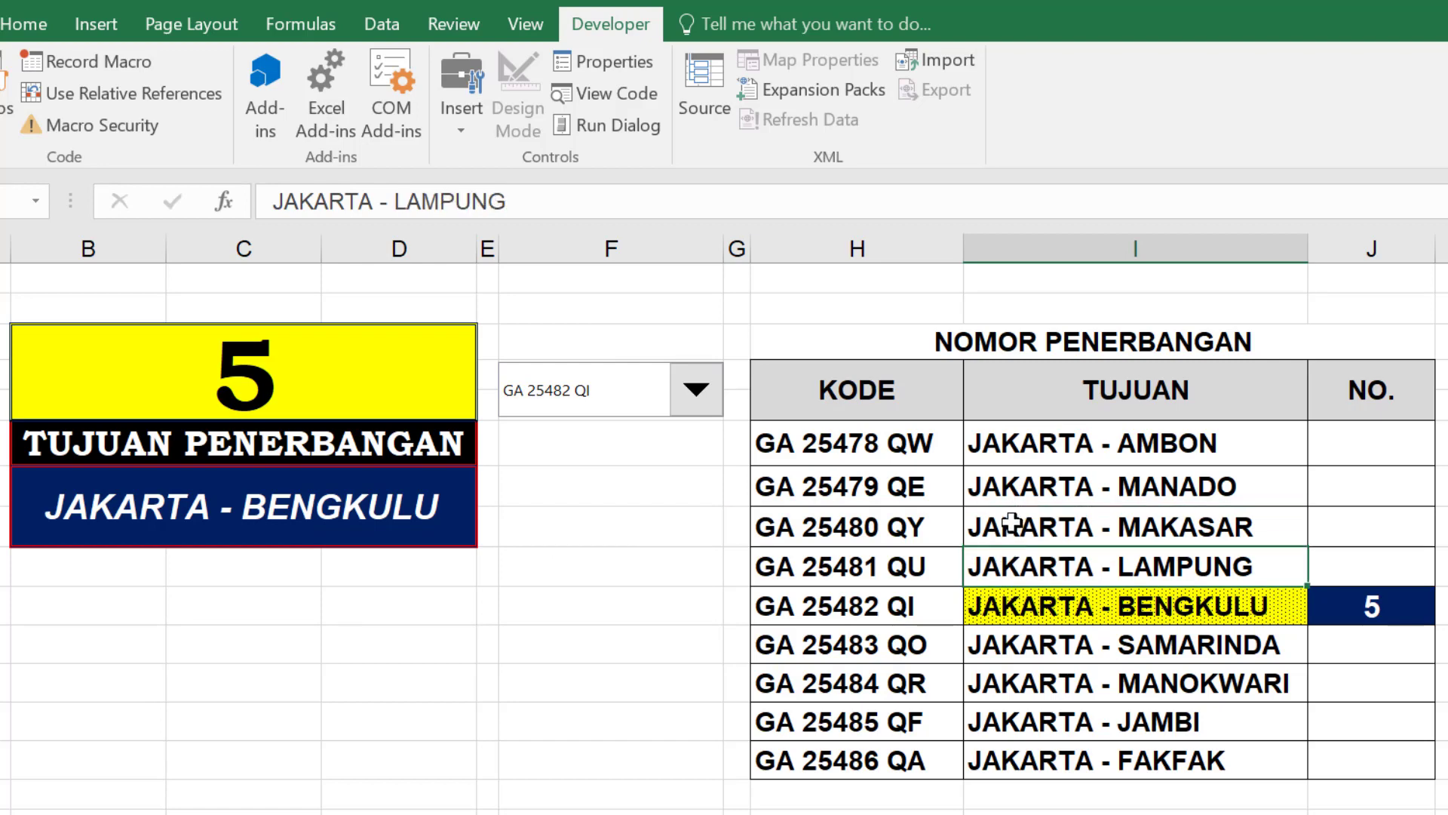
Rewrite the JAKARTA - MANADO destination cell to read MANADO - JAKARTA
{"action": "left_click", "coordinate": [1016, 483]}
{"action": "left_click", "coordinate": [1012, 445]}
{"action": "left_click", "coordinate": [1022, 492]}
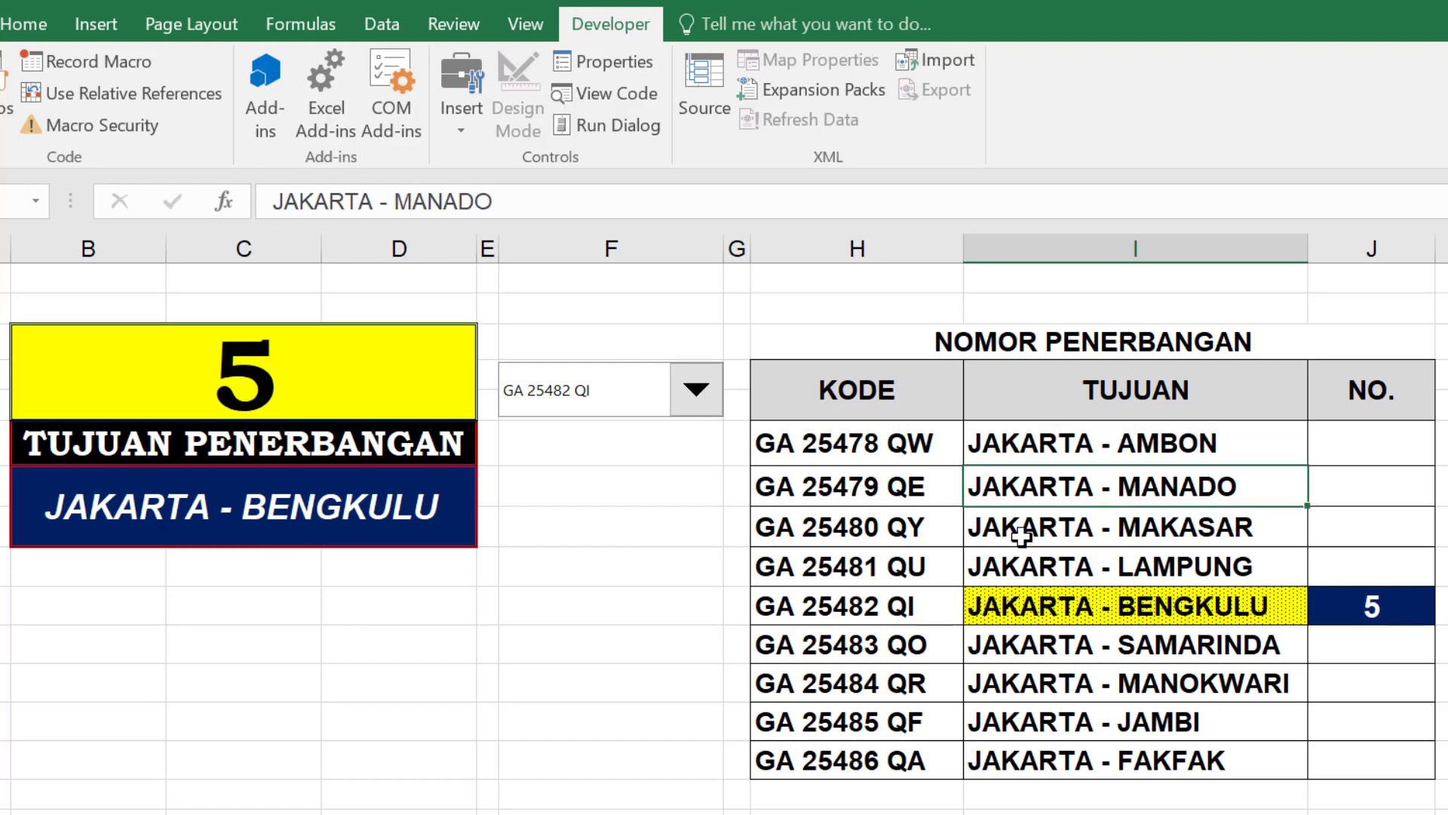
{"action": "left_click", "coordinate": [1020, 528]}
{"action": "left_click", "coordinate": [1022, 487]}
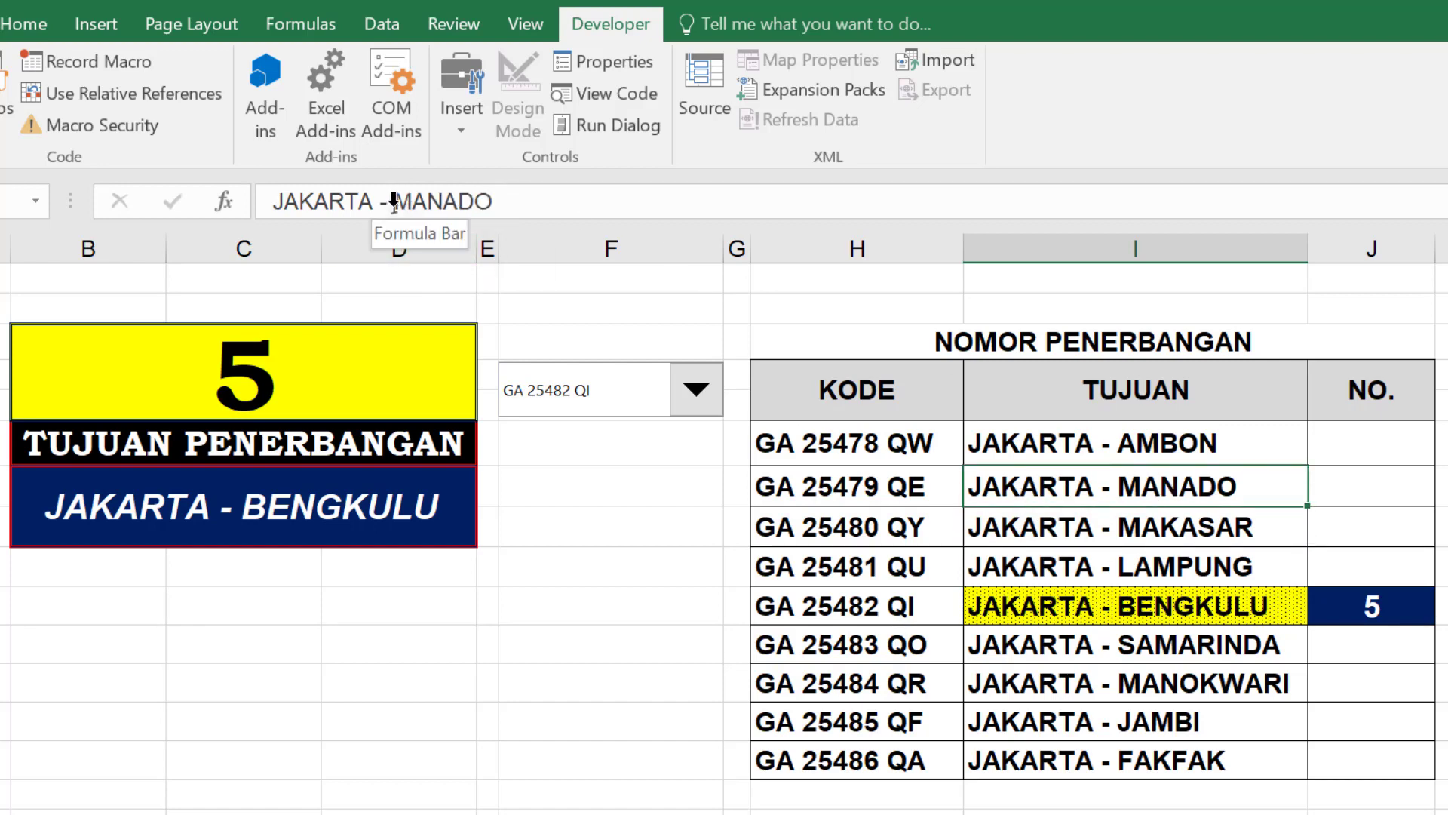
{"action": "left_click_drag", "start_coordinate": [396, 200], "coordinate": [496, 201]}
{"action": "key", "text": "BackSpace"}
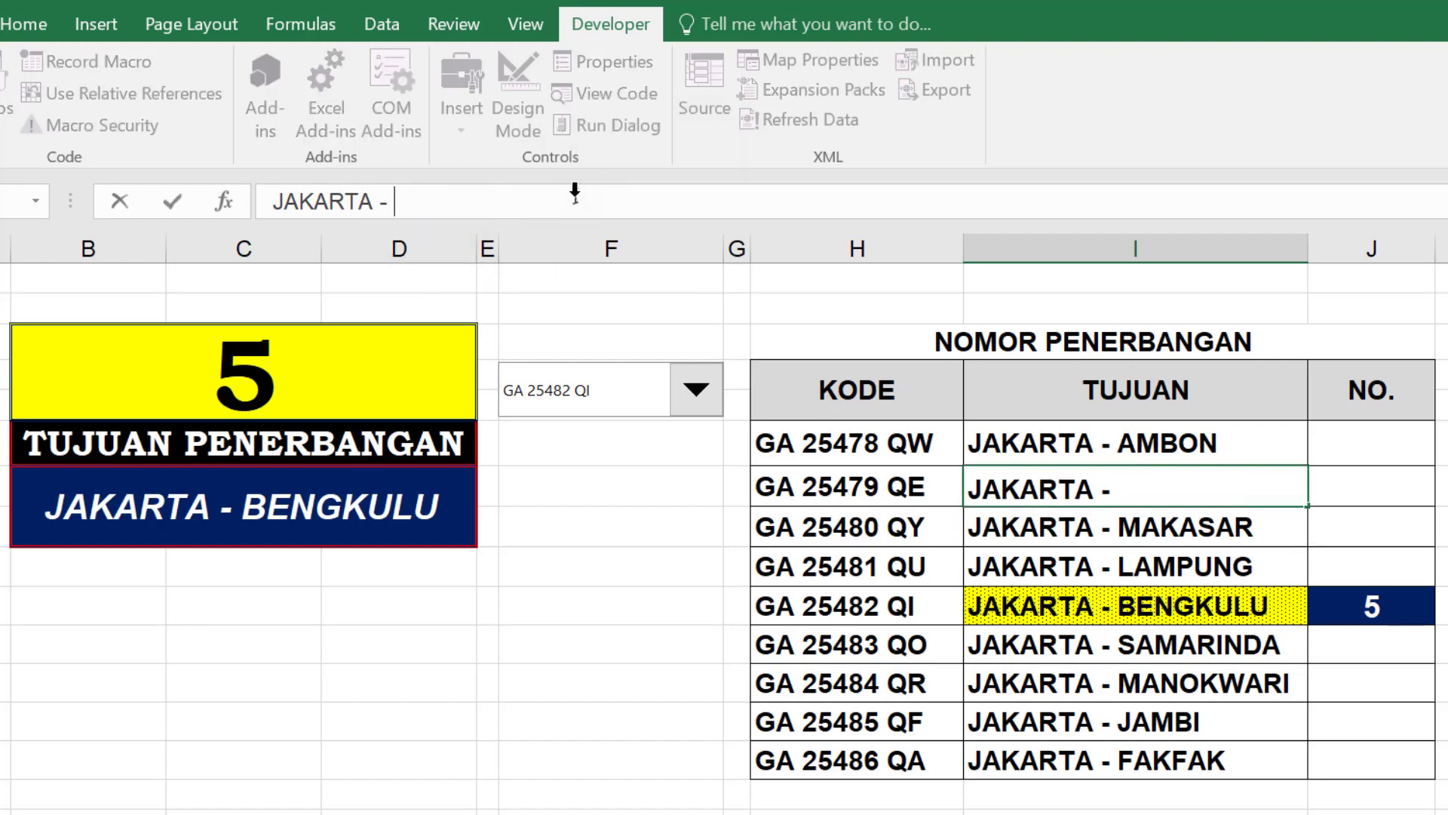
{"action": "key", "text": "BackSpace"}
{"action": "left_click", "coordinate": [274, 201]}
{"action": "type", "text": "MANADO"}
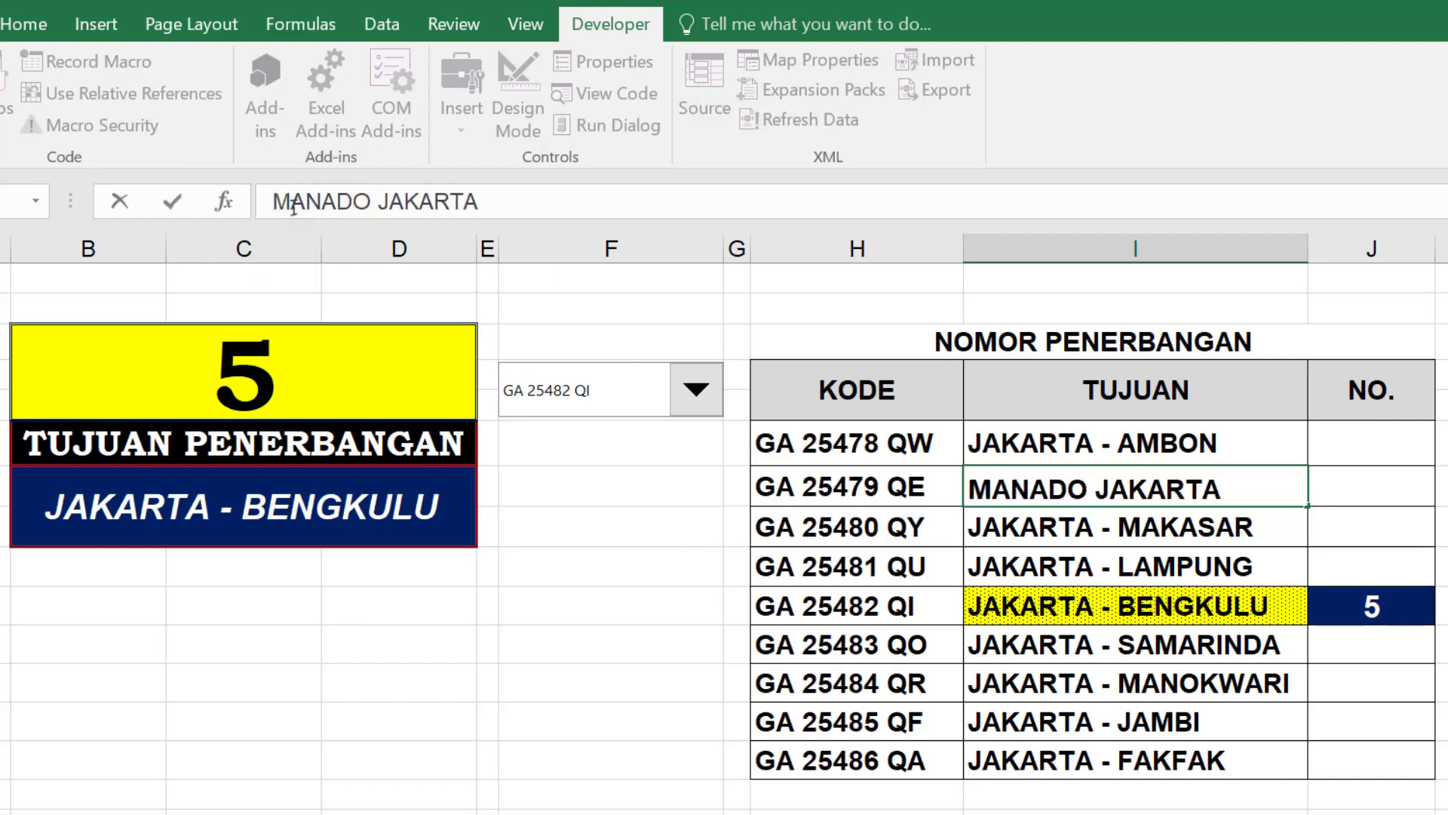
{"action": "type", "text": " -"}
{"action": "key", "text": "Return"}
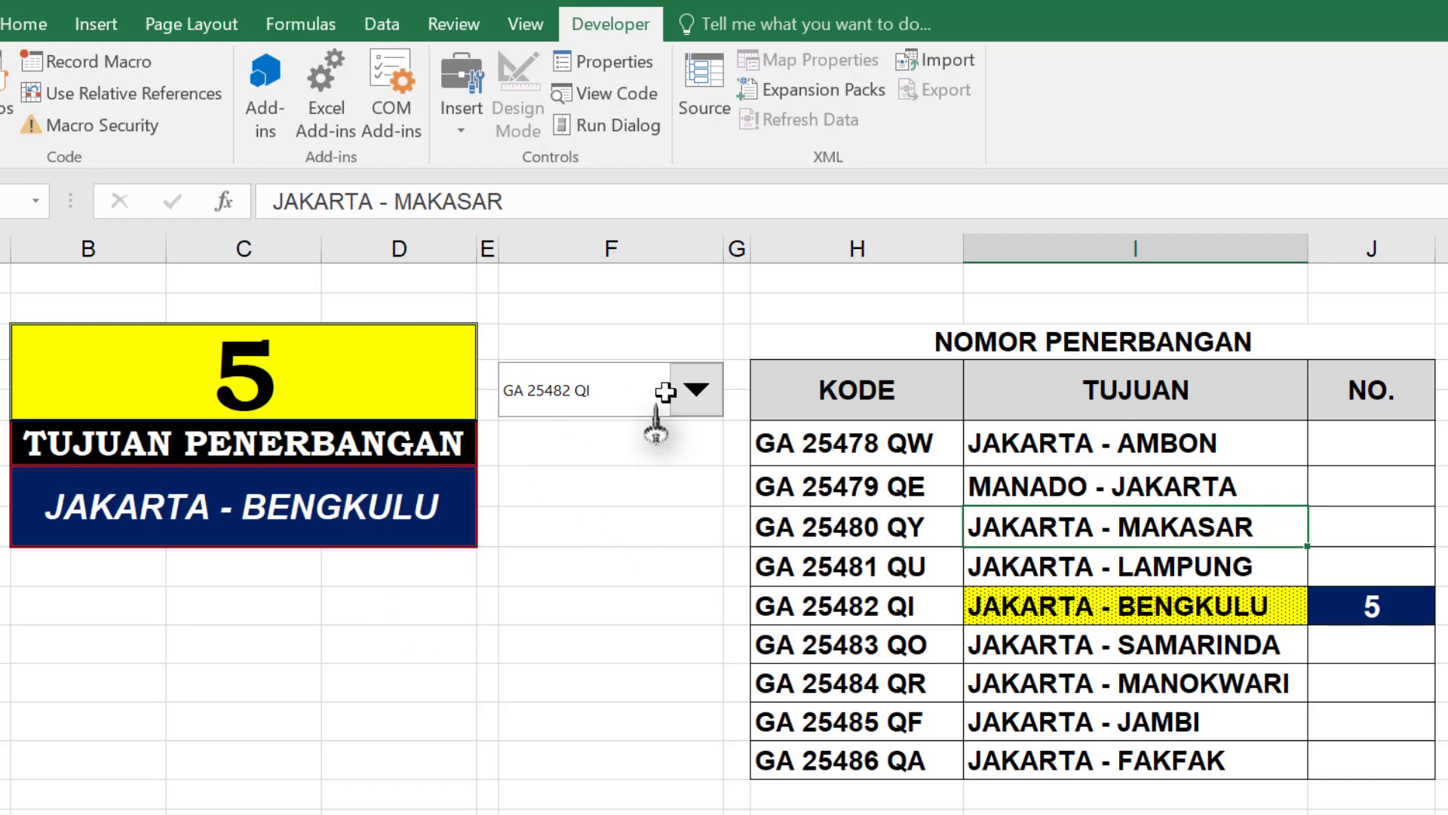
Pick flight GA 25478 QW, then GA 25479 QE to confirm MANADO - JAKARTA appears
{"action": "left_click", "coordinate": [692, 389]}
{"action": "left_click", "coordinate": [643, 427]}
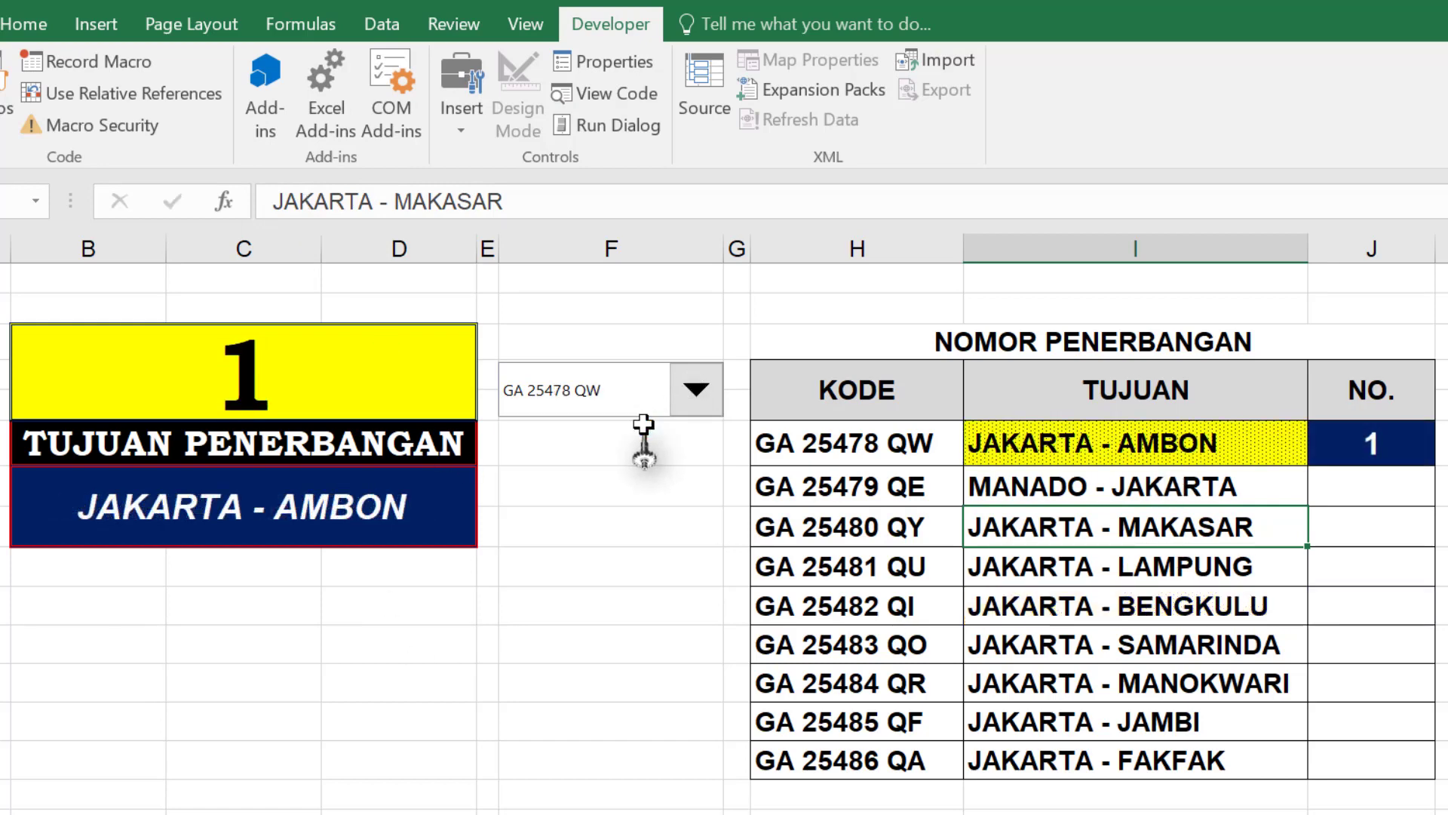
{"action": "left_click", "coordinate": [695, 389]}
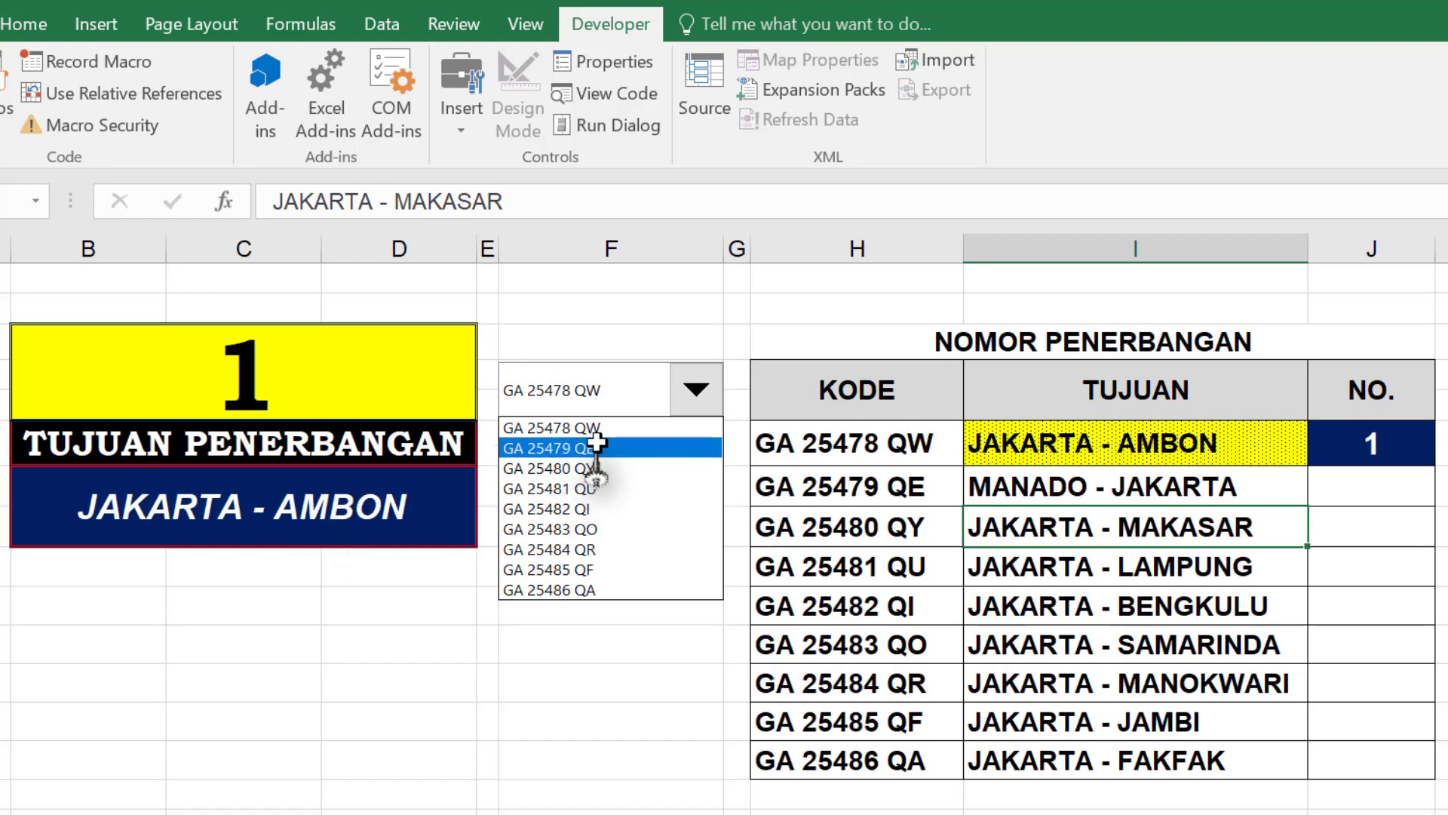
{"action": "left_click", "coordinate": [668, 381]}
{"action": "left_click", "coordinate": [669, 401]}
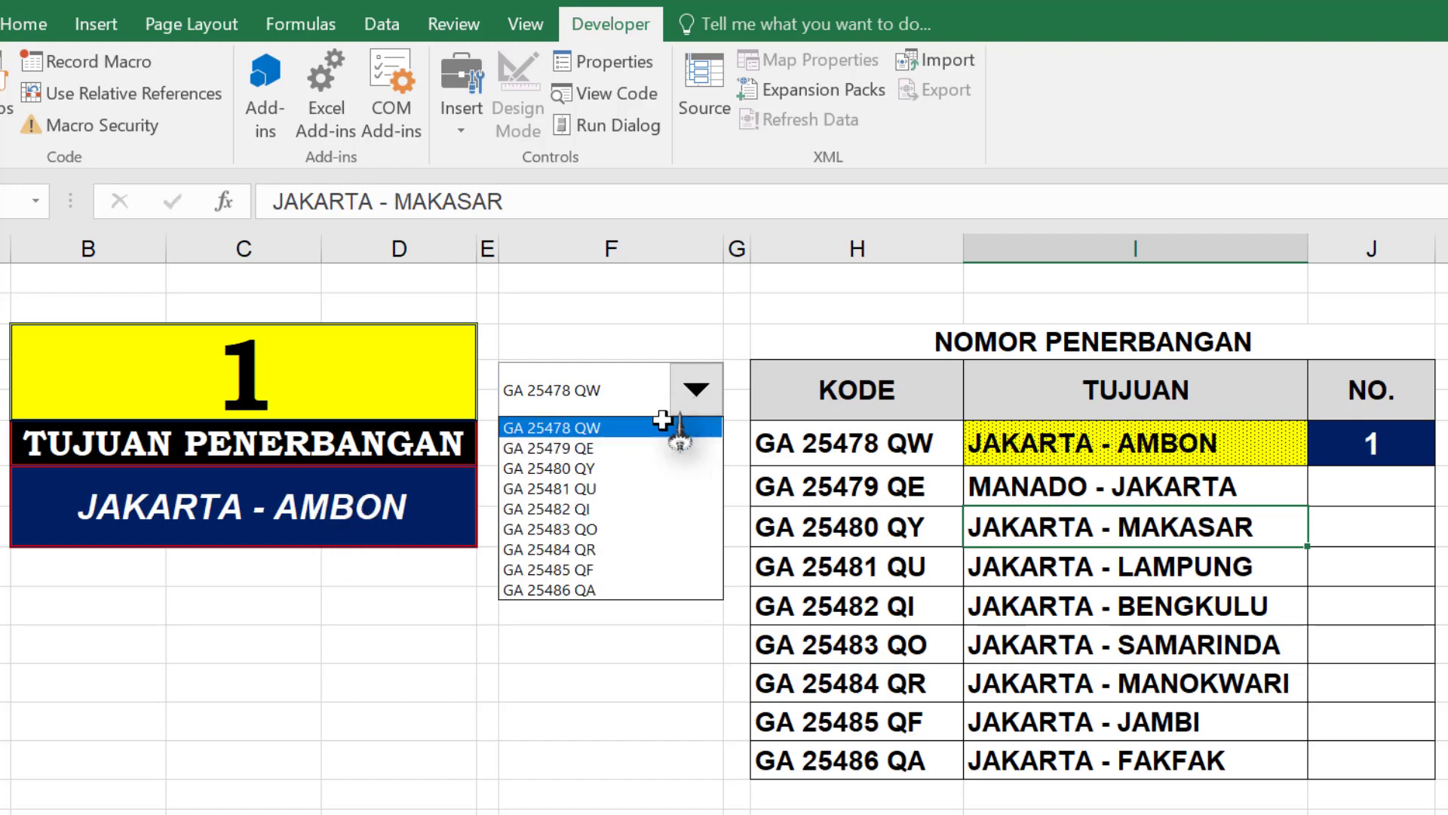
{"action": "left_click", "coordinate": [637, 448]}
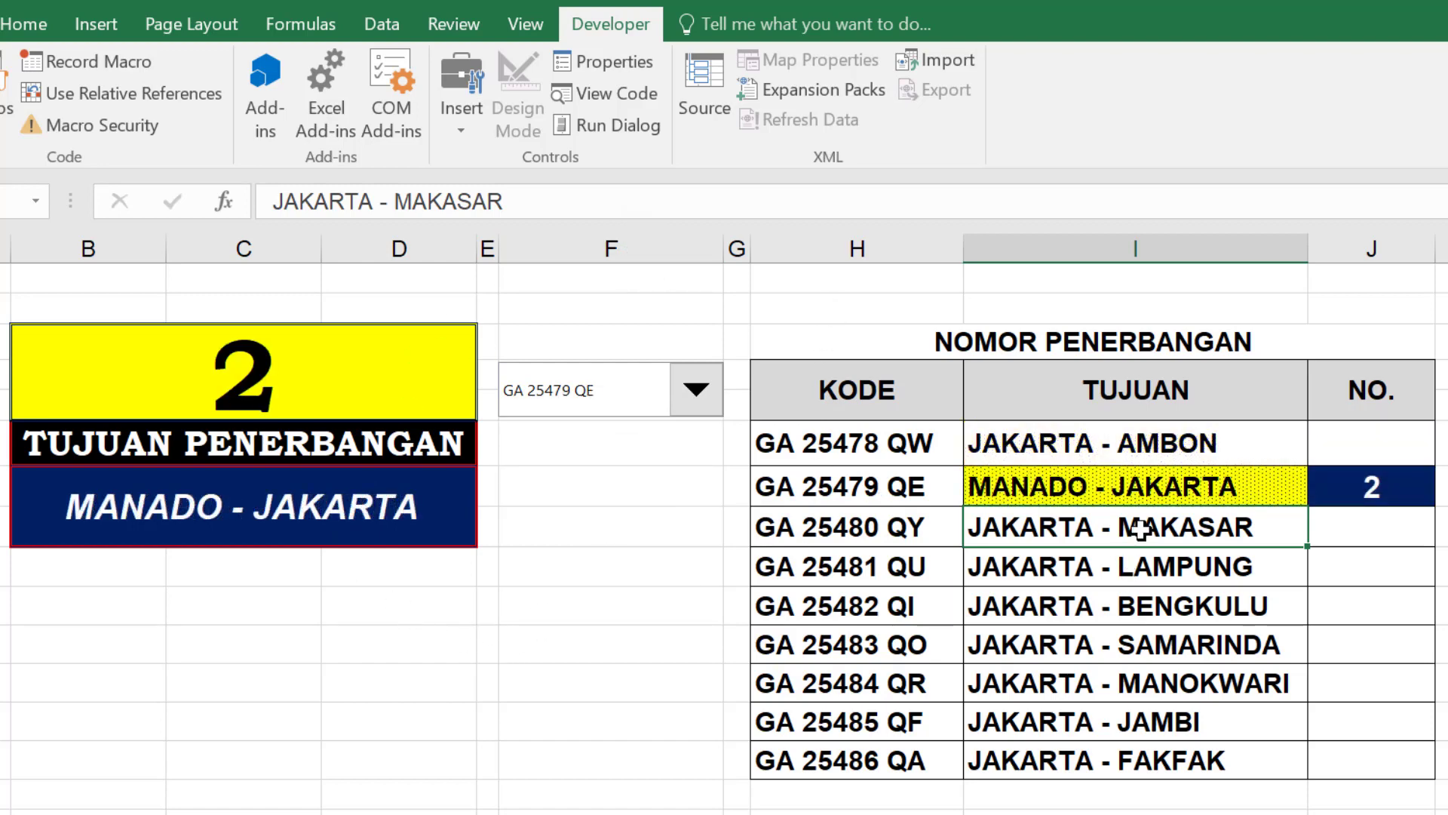
Review the destination cells and briefly select, then deselect, the flight code combo box
{"action": "left_click", "coordinate": [1132, 594]}
{"action": "left_click", "coordinate": [1124, 642]}
{"action": "left_click", "coordinate": [1117, 681]}
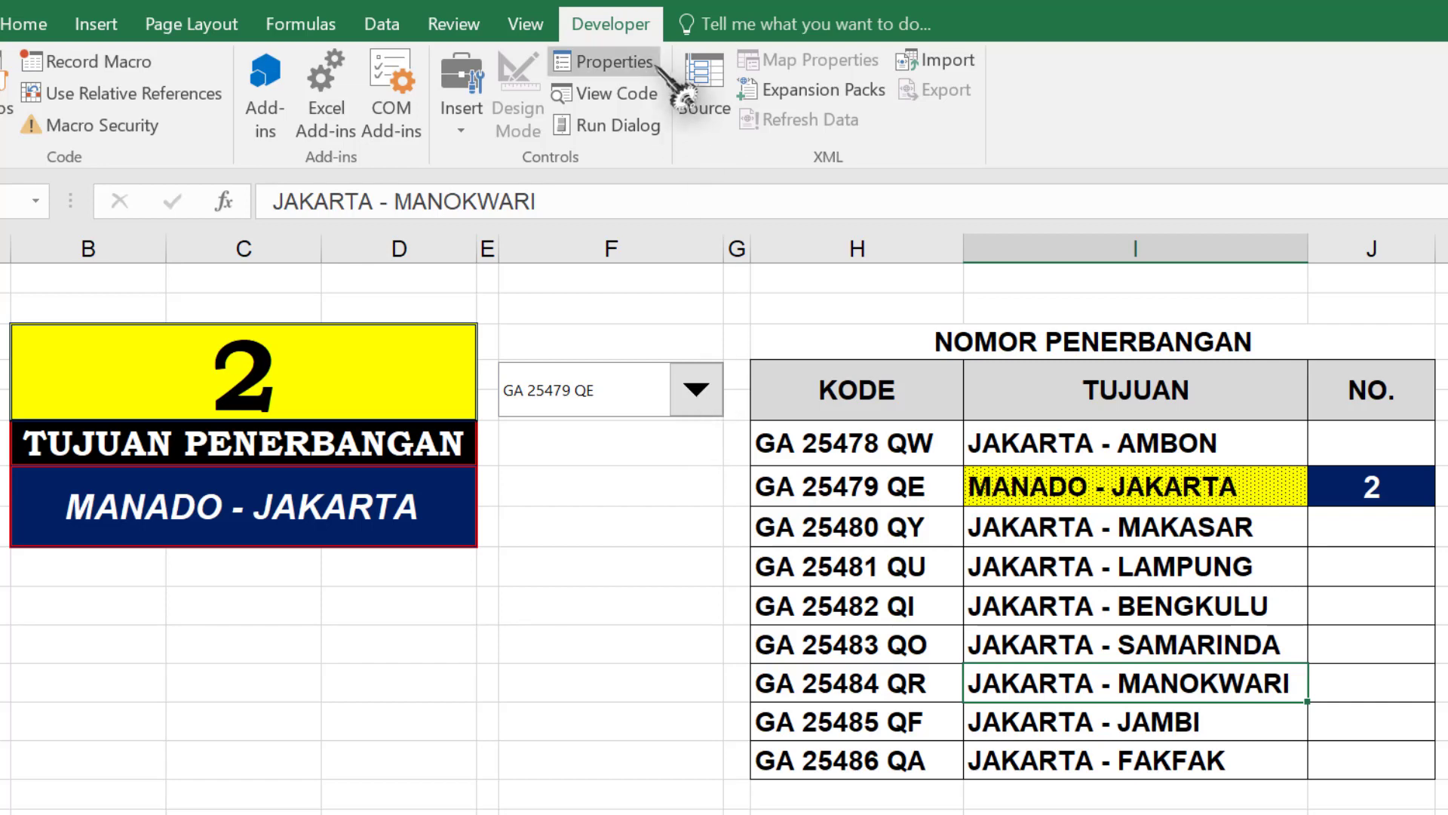
{"action": "right_click", "coordinate": [696, 390]}
{"action": "key", "text": "Escape"}
{"action": "left_click", "coordinate": [611, 566]}
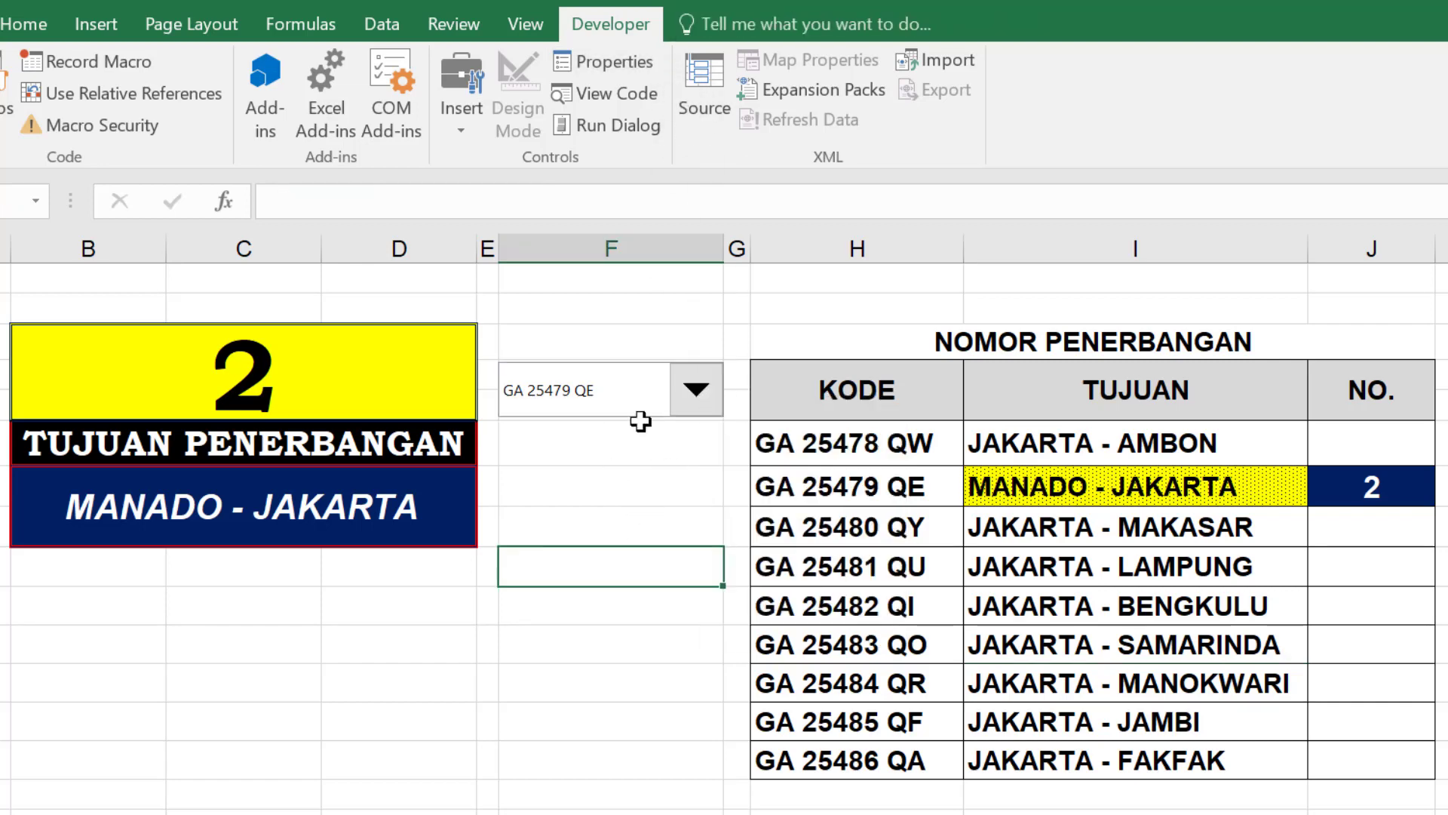
Cycle through flights GA 25484 QR, GA 25486 QA and back to GA 25479 QE
{"action": "left_click", "coordinate": [695, 390]}
{"action": "left_click", "coordinate": [634, 520]}
{"action": "left_click", "coordinate": [696, 390]}
{"action": "left_click", "coordinate": [633, 556]}
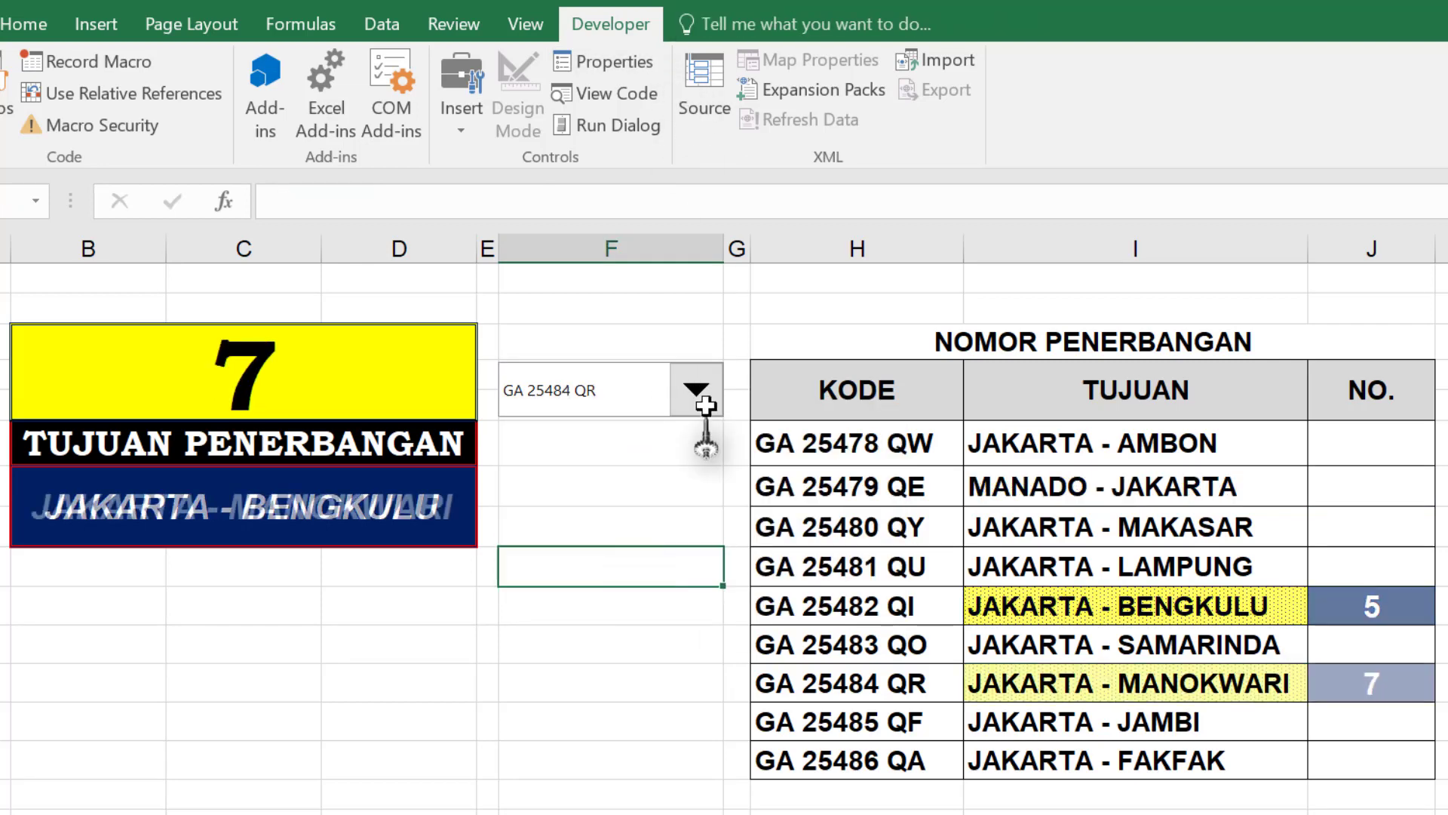
{"action": "left_click", "coordinate": [695, 390]}
{"action": "left_click", "coordinate": [679, 588]}
{"action": "left_click", "coordinate": [695, 390]}
{"action": "left_click", "coordinate": [656, 453]}
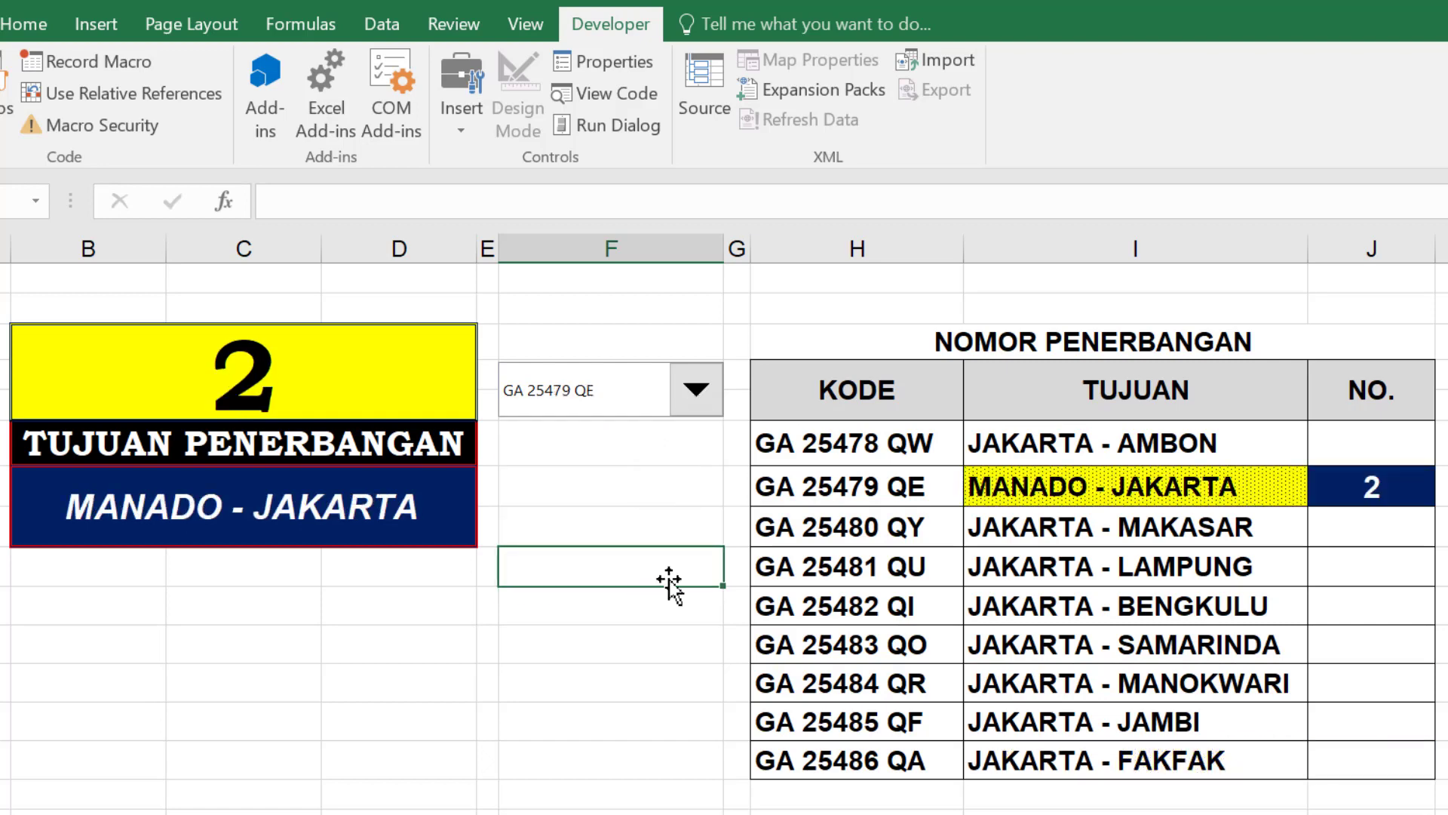
Try GA 25481 QU and GA 25485 QF, finishing on GA 25483 QO showing 6 and JAKARTA - SAMARINDA
{"action": "left_click", "coordinate": [695, 400]}
{"action": "left_click", "coordinate": [656, 489]}
{"action": "left_click", "coordinate": [695, 394]}
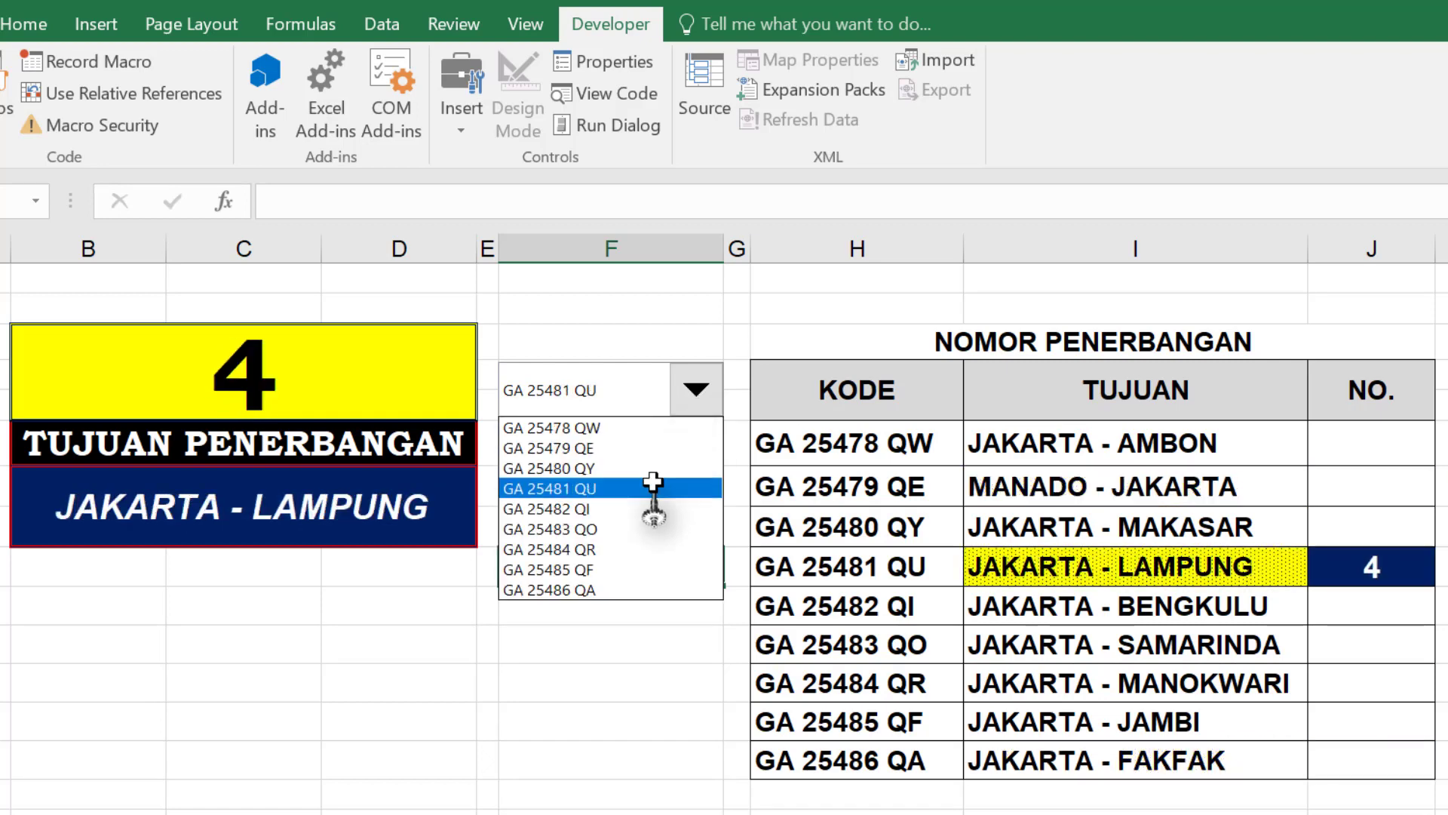
{"action": "left_click", "coordinate": [653, 489]}
{"action": "left_click", "coordinate": [695, 394]}
{"action": "left_click", "coordinate": [647, 571]}
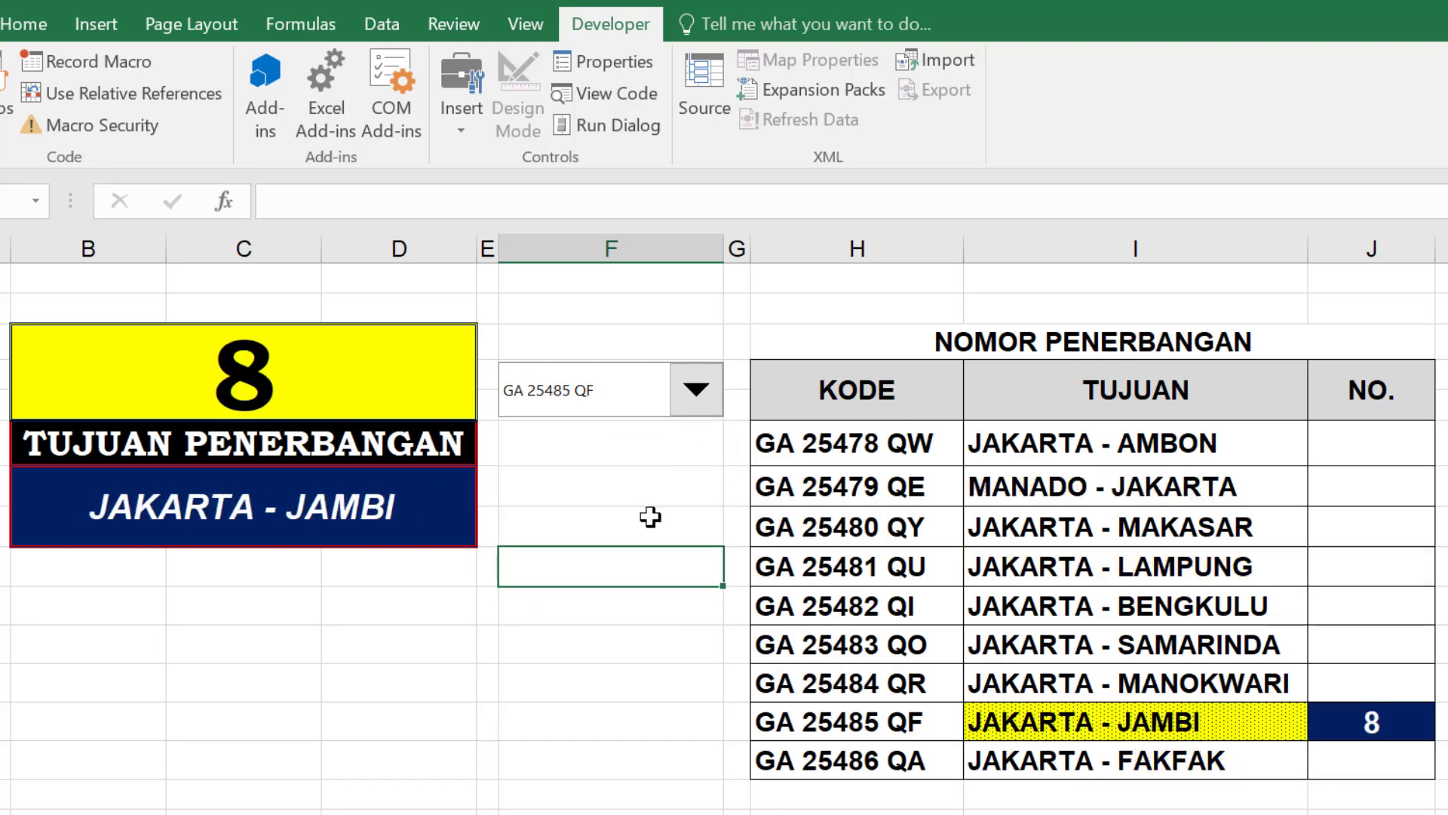
{"action": "key", "text": "Up"}
{"action": "key", "text": "Up"}
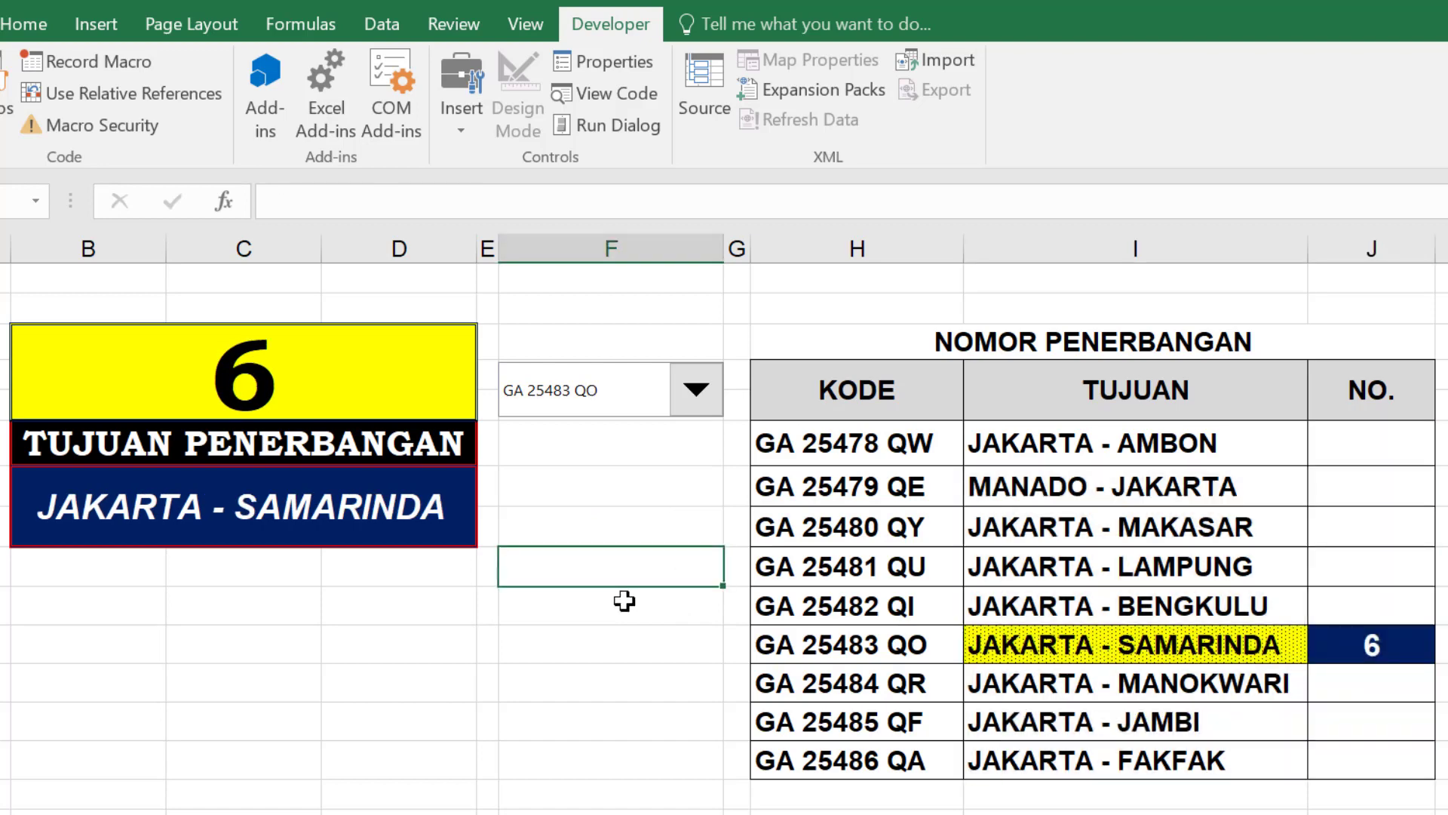